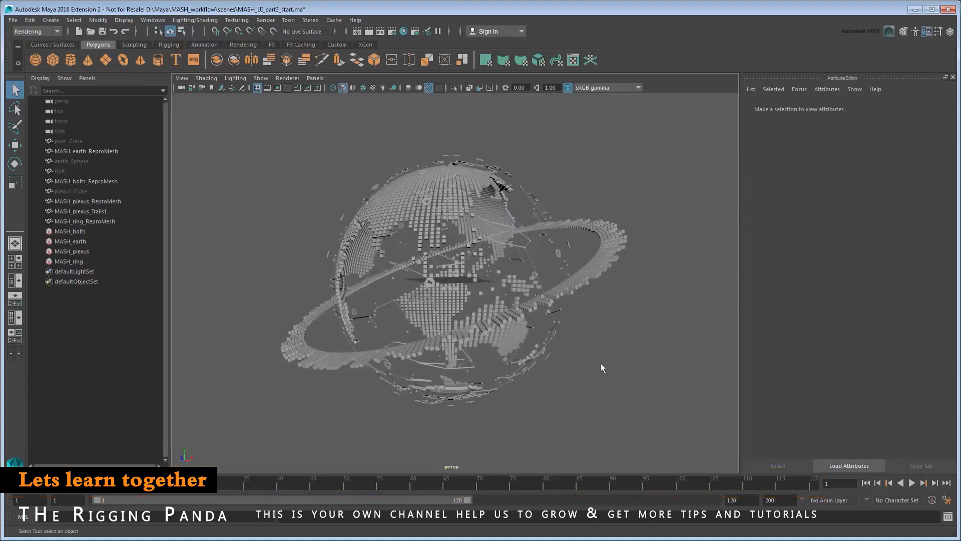
Keep Animation Preferences playback speed at Real-time [24 fps] and save the preferences.
click(946, 500)
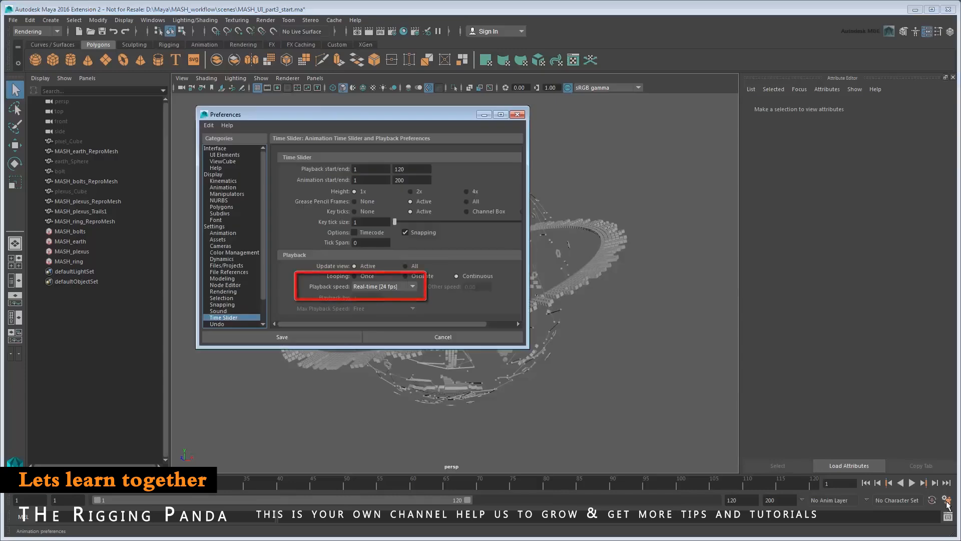
click(413, 286)
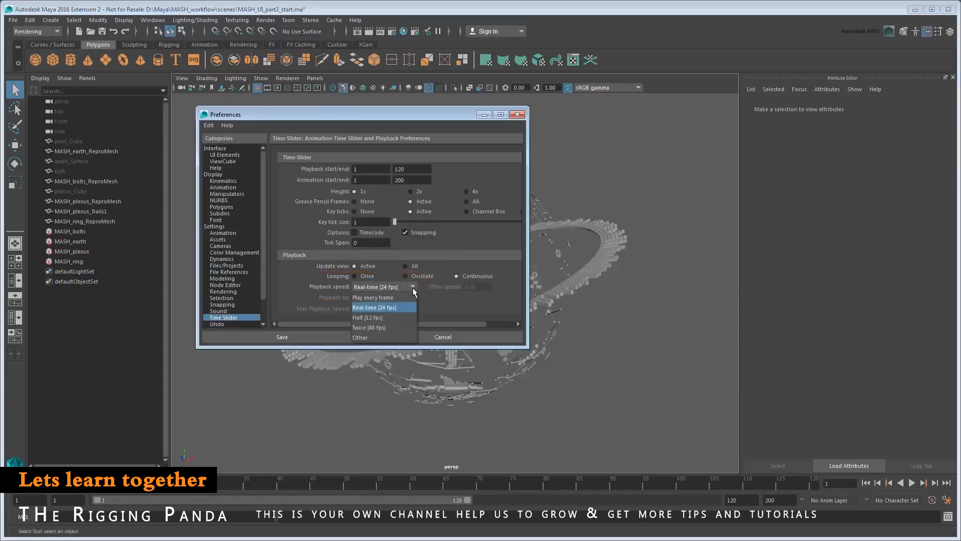
click(413, 288)
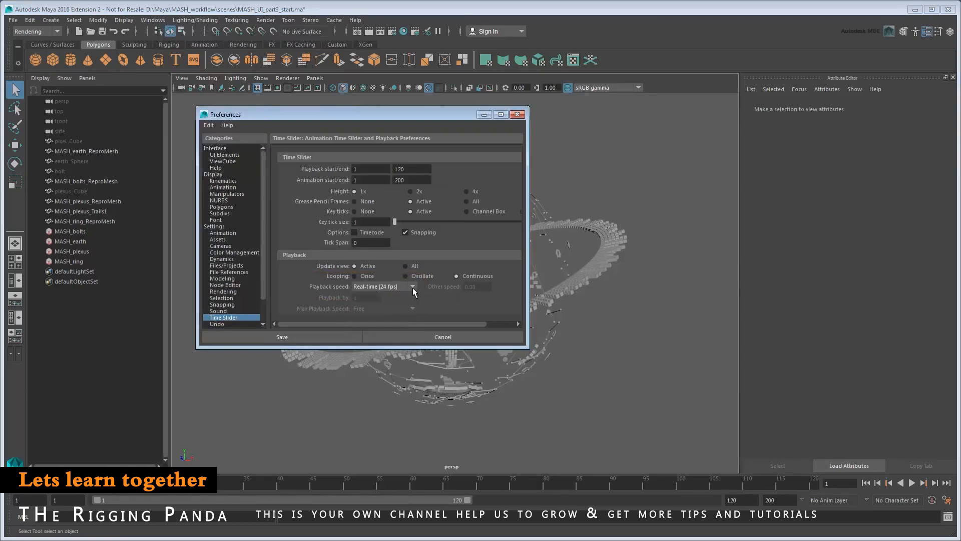
click(517, 115)
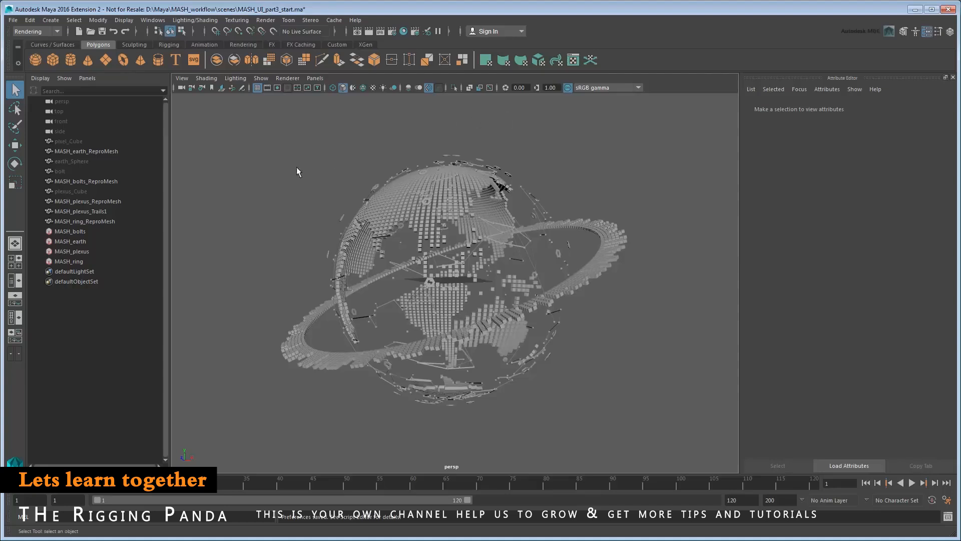
Add a Transform node to MASH_earth and try Y rotations 45, 90 and 180, ending back at 0.
click(85, 243)
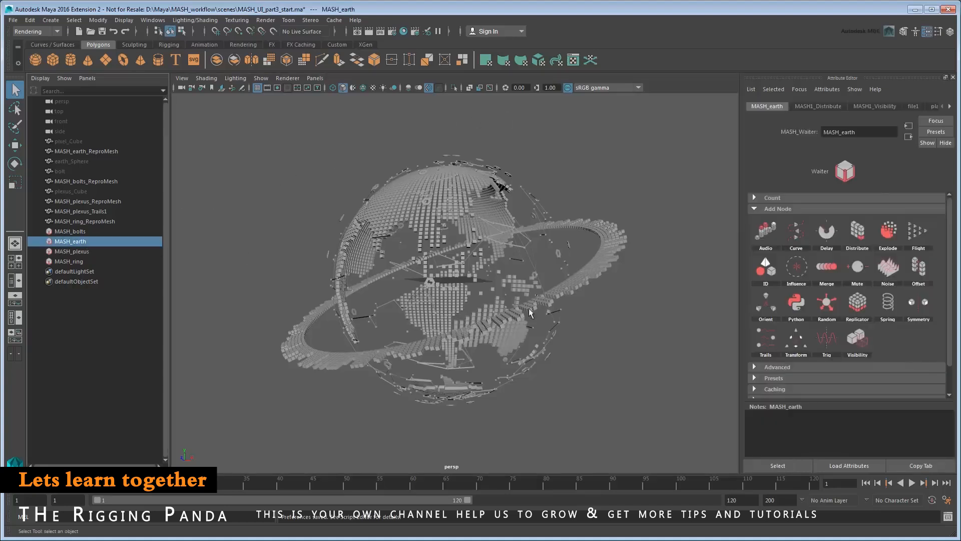
click(828, 351)
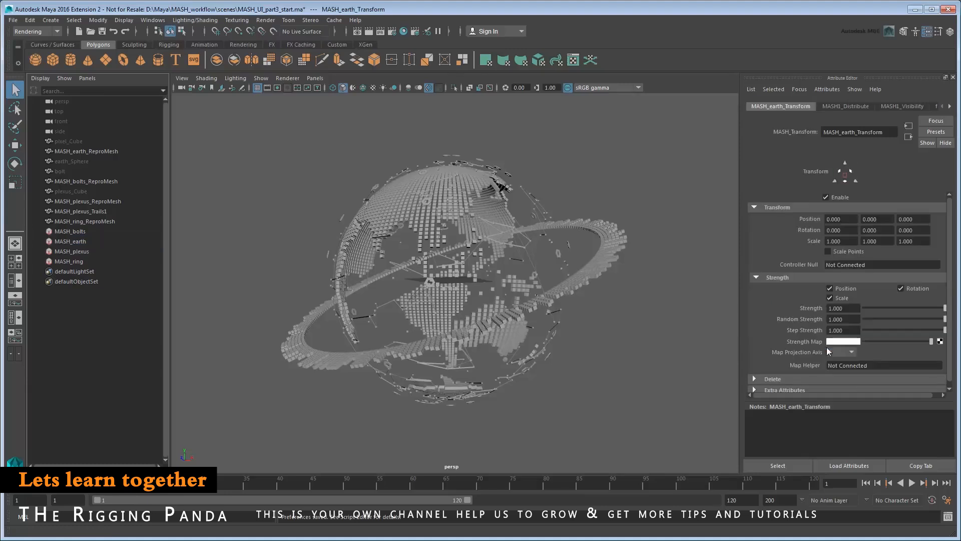
click(882, 231)
text(45)
key(Return)
text(90)
key(Return)
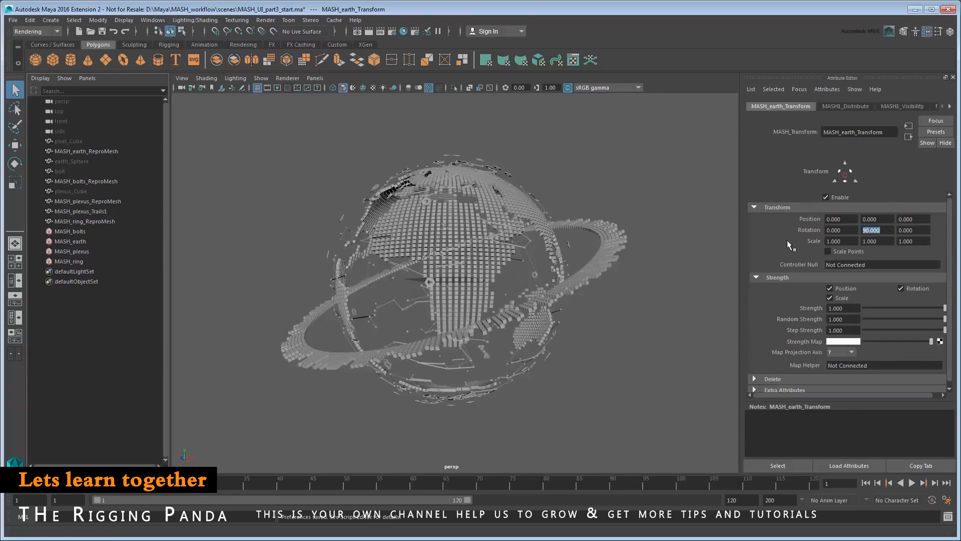
text(180)
key(Return)
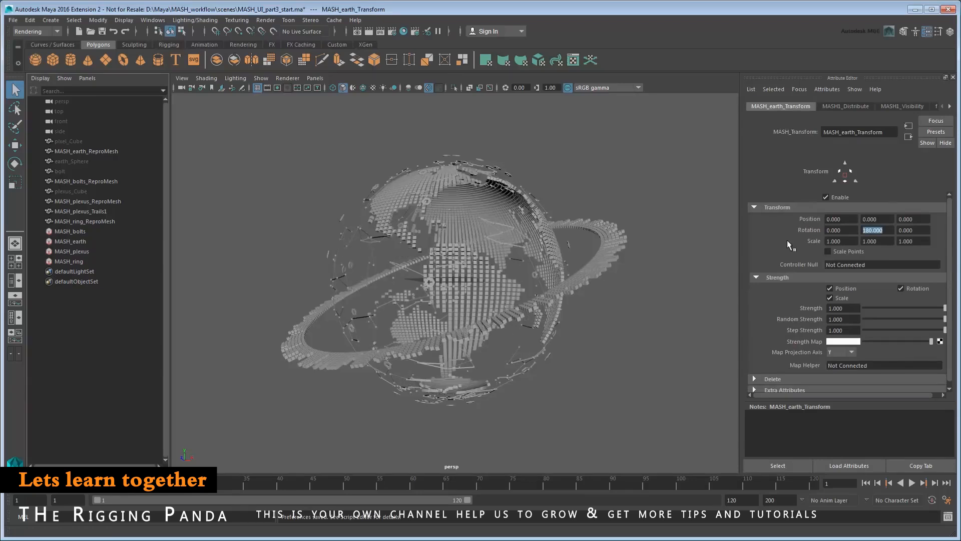
text(0)
key(Return)
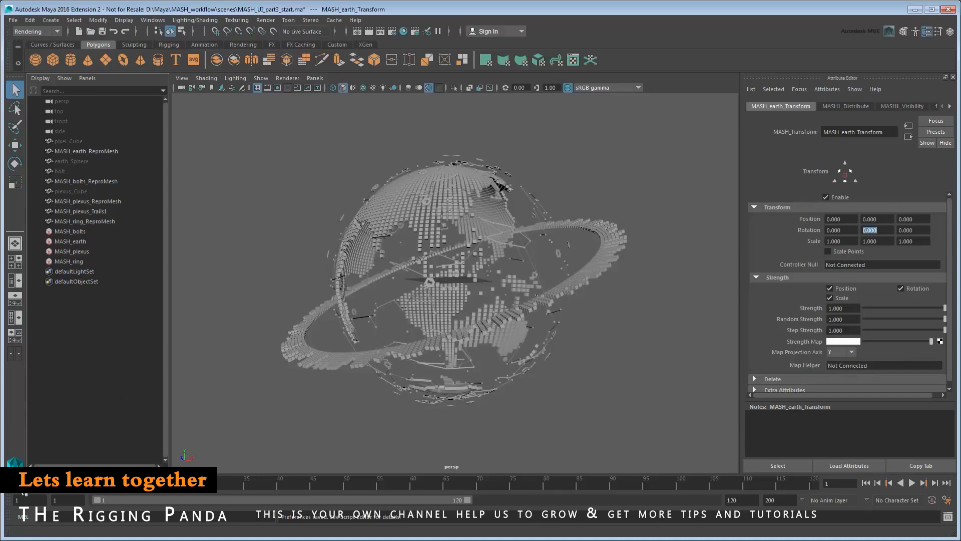
Key Y rotation 0 at frame 1 and 180 at frame 120, then play the animation.
right_click(870, 230)
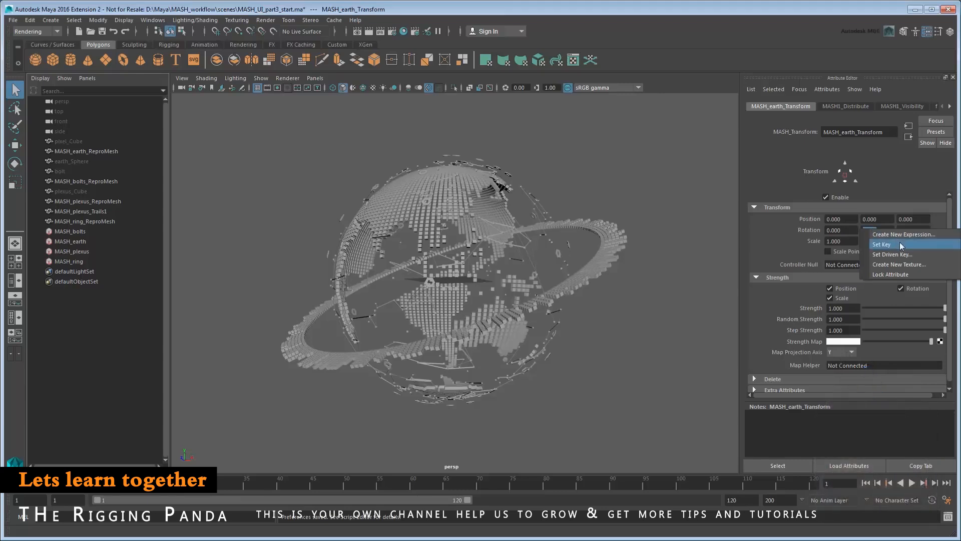
click(900, 245)
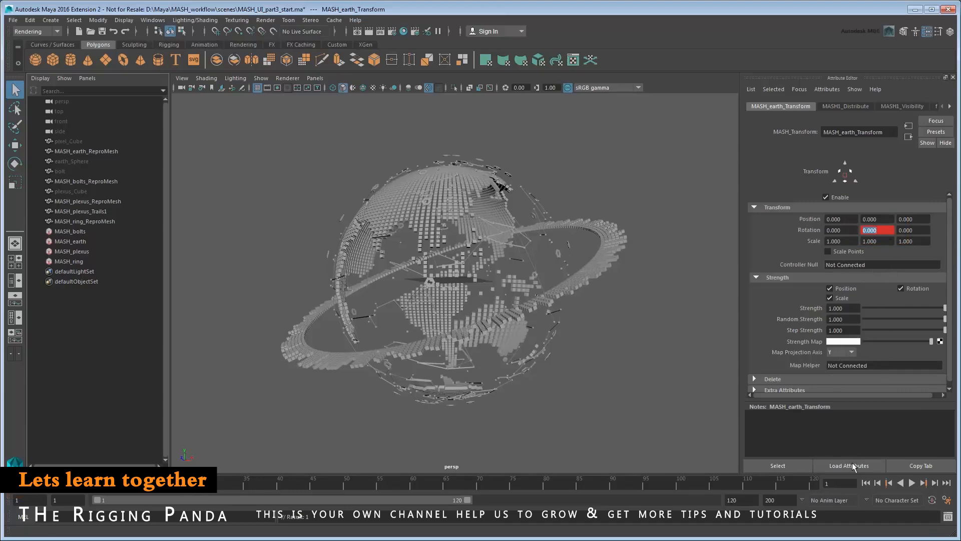
click(816, 488)
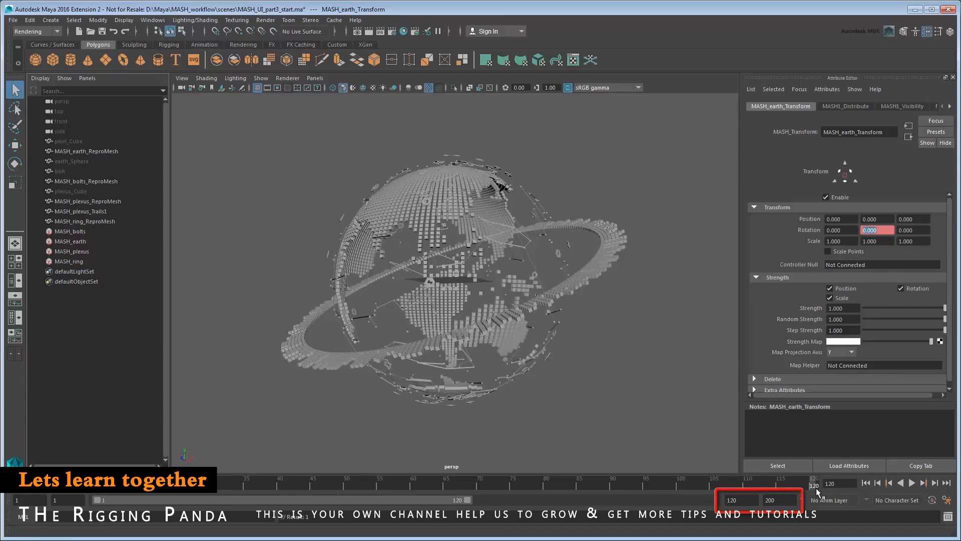
text(180)
key(Return)
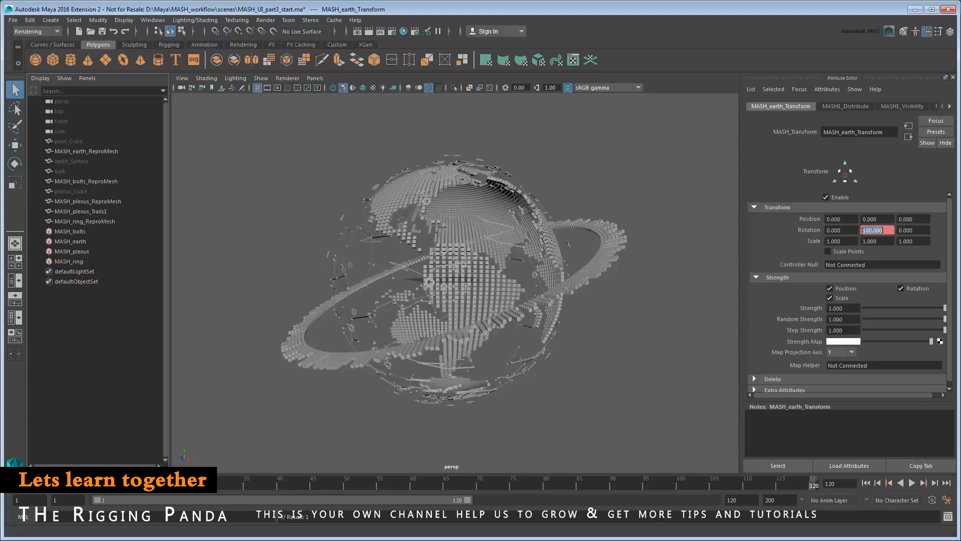
right_click(862, 230)
click(869, 244)
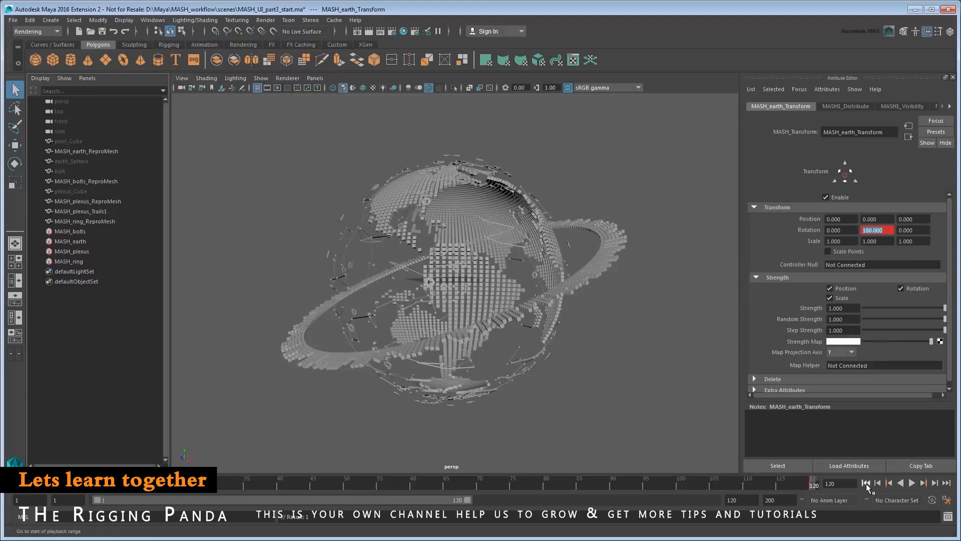
click(867, 483)
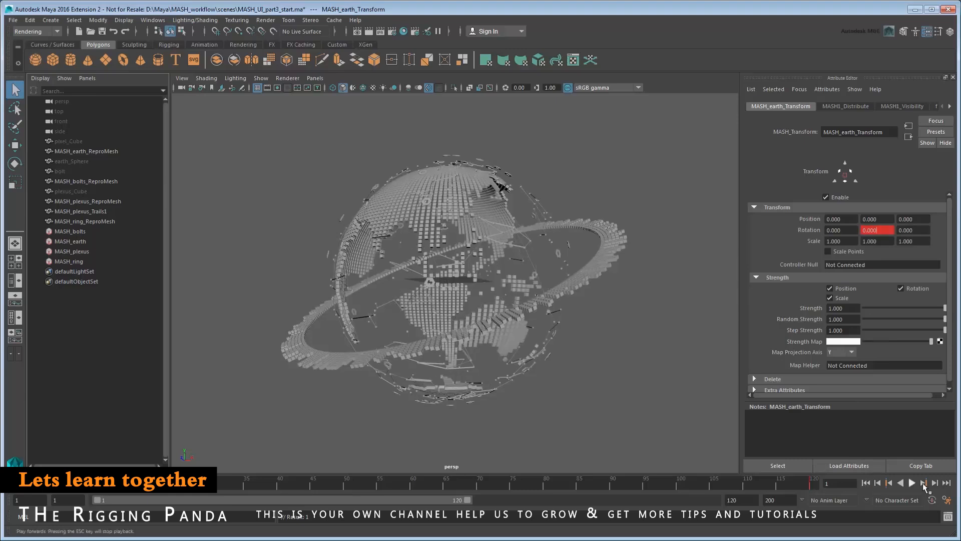
click(912, 483)
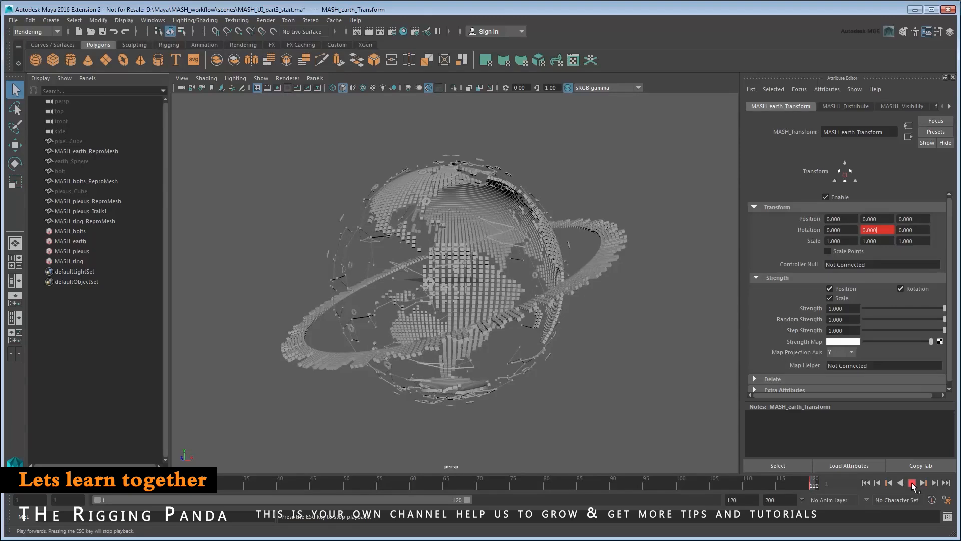
click(912, 484)
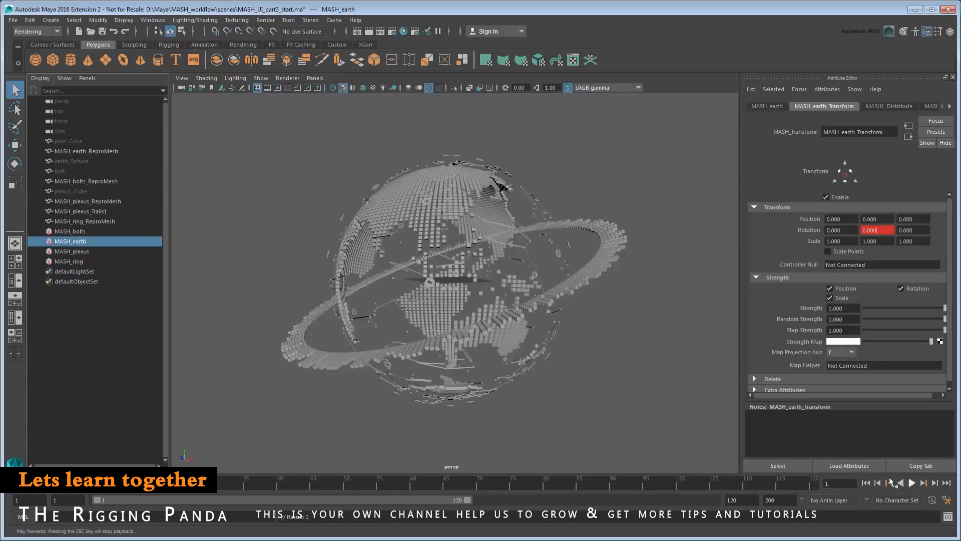
Set both keys of the earth's Y-rotation curve to linear tangents in the Graph Editor.
click(158, 21)
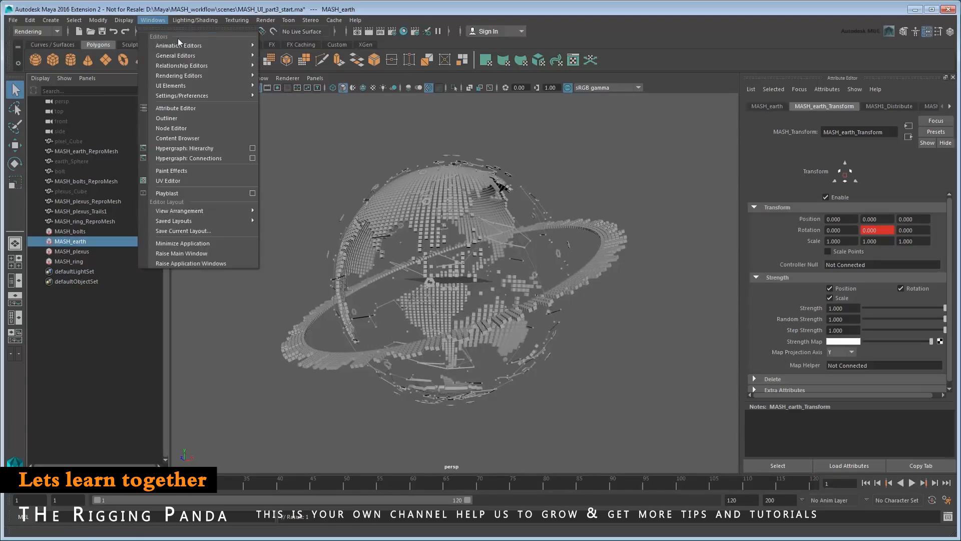
mouse_move(200, 46)
click(319, 54)
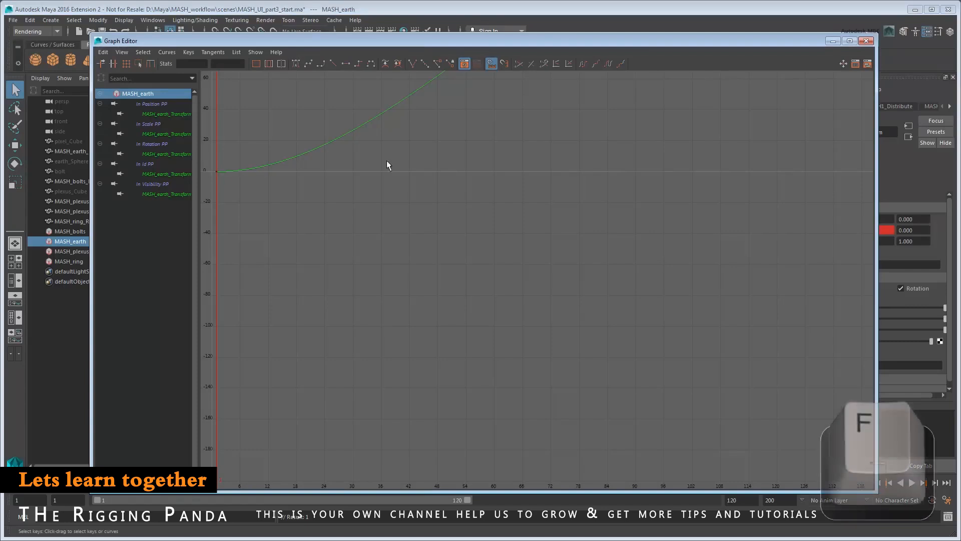
key(f)
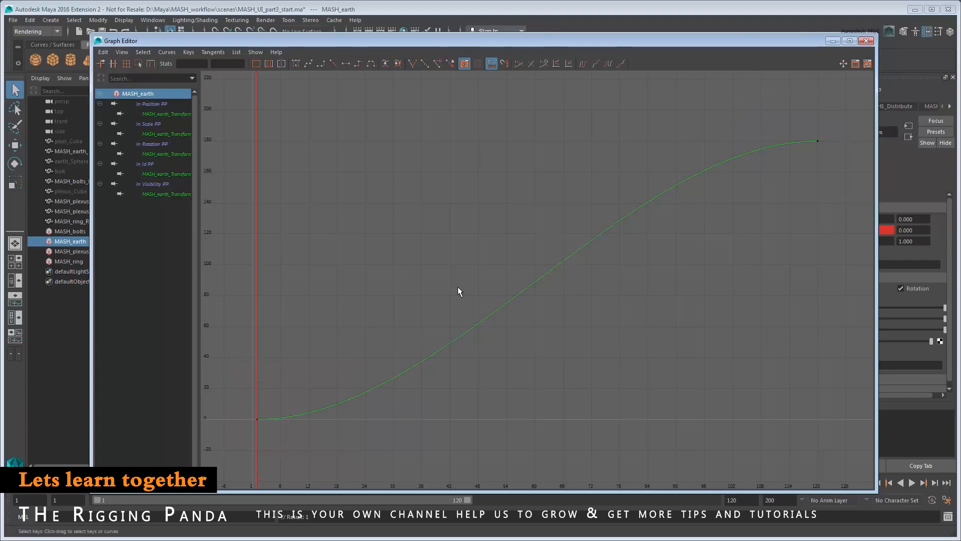
drag(214, 84, 912, 455)
drag(855, 466, 830, 452)
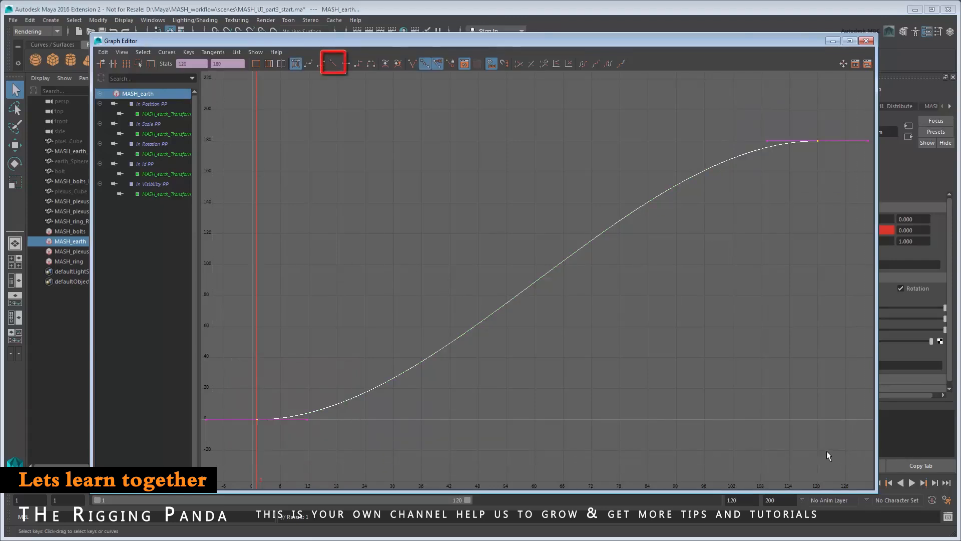
click(334, 64)
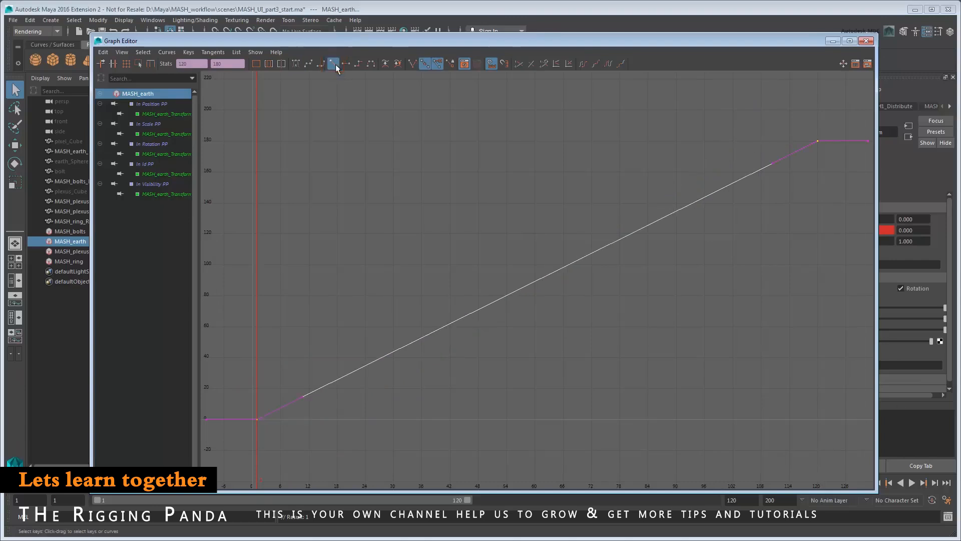
click(338, 106)
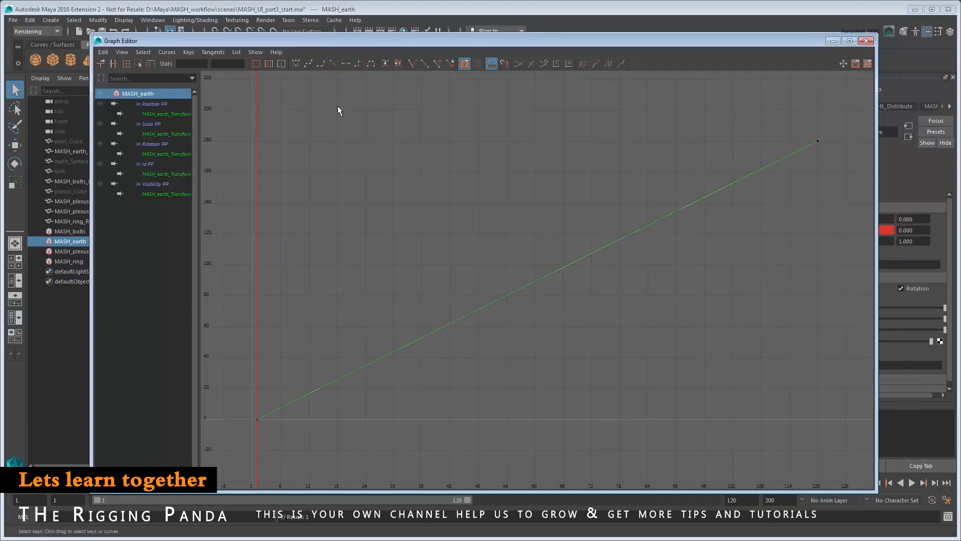
click(867, 40)
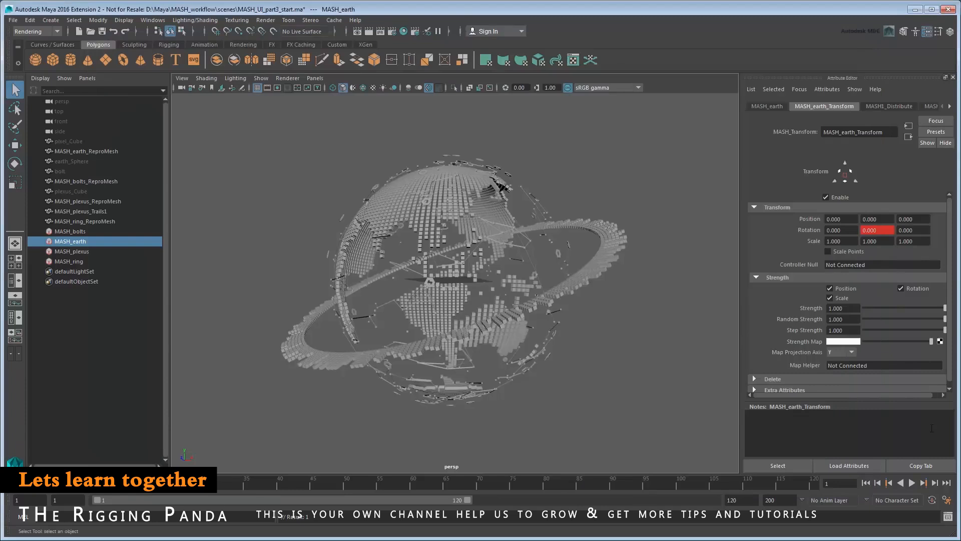
Preview the earth spin and tilt the earth to -5 on Rotation X.
click(912, 483)
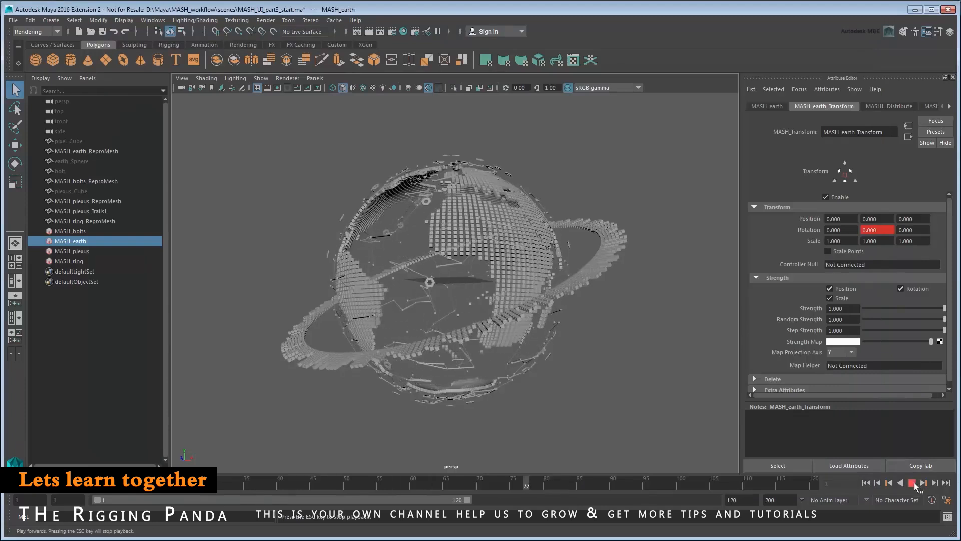
click(911, 484)
ctrl+drag(835, 231, 766, 245)
alt+drag(544, 404, 646, 408)
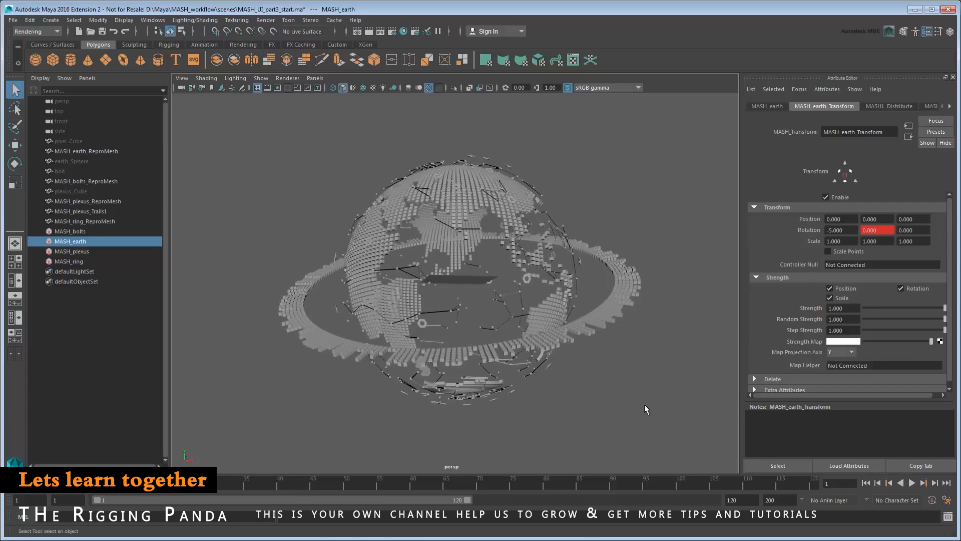
Add a Transform node to MASH_plexus and key its Y rotation 0 at frame 1, 180 at frame 120.
click(71, 250)
click(795, 338)
click(814, 342)
right_click(880, 231)
click(896, 235)
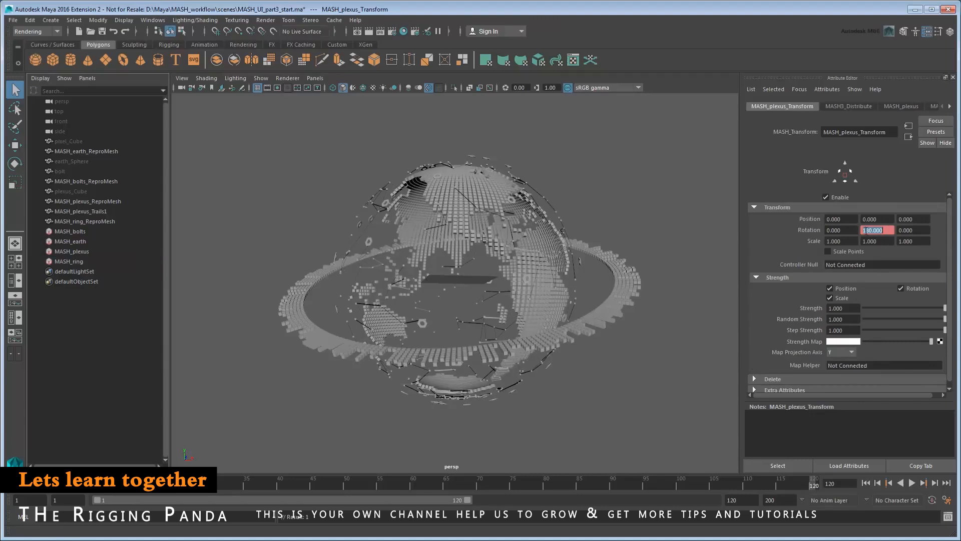
right_click(867, 231)
click(870, 246)
Make the plexus Y-rotation curve linear in the Graph Editor.
click(159, 21)
mouse_move(193, 45)
click(301, 55)
key(f)
click(769, 76)
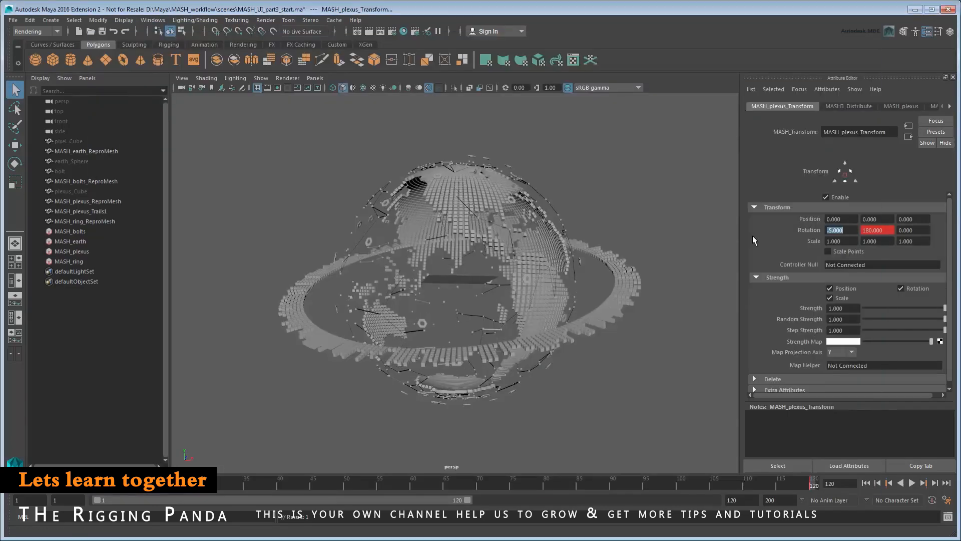
click(70, 231)
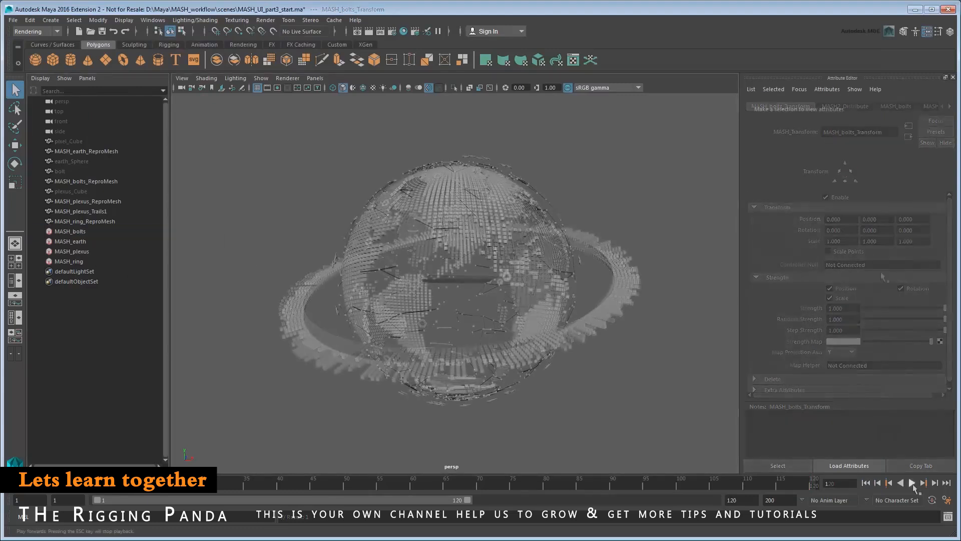
click(912, 483)
click(912, 482)
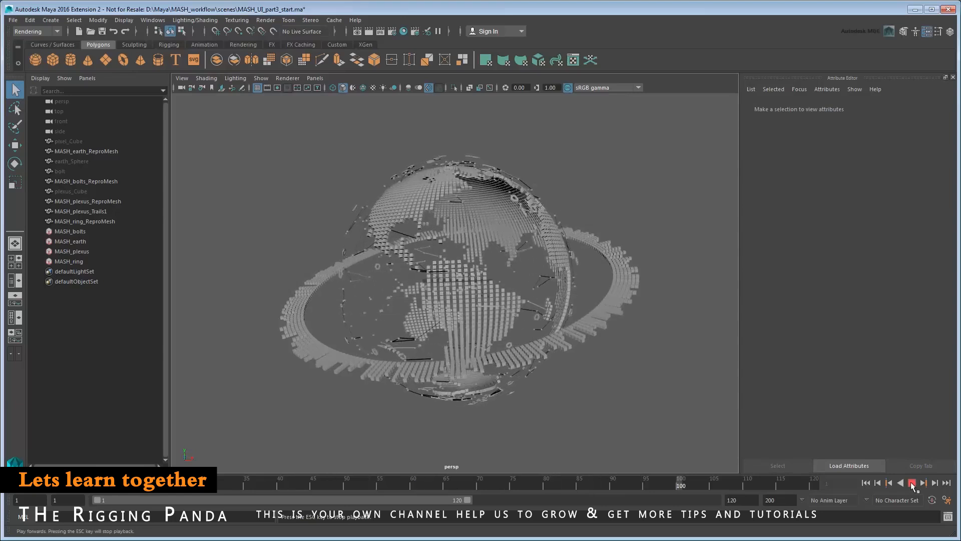
click(912, 483)
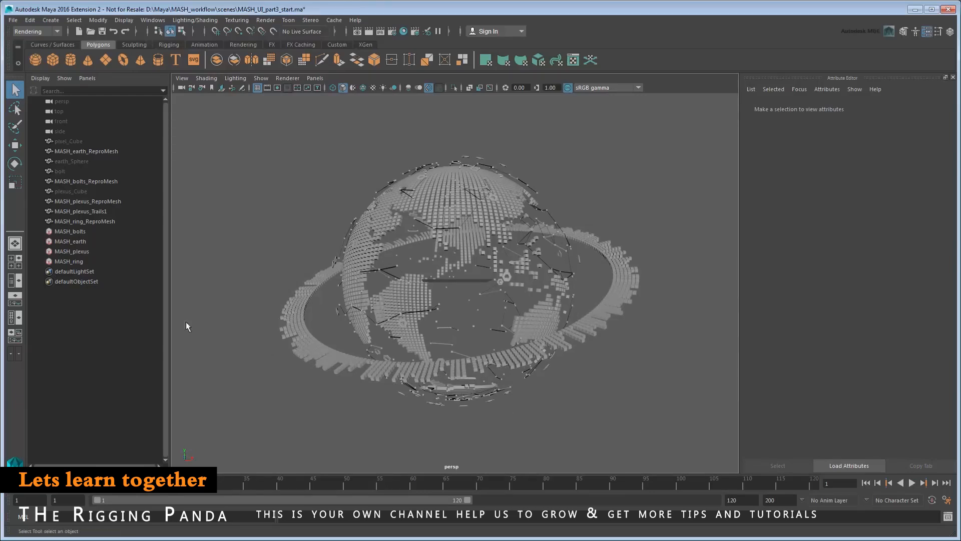
Select MASH_ring, key its Transform Y rotation at 0 on frame 1, and preview the spin.
click(68, 262)
click(810, 106)
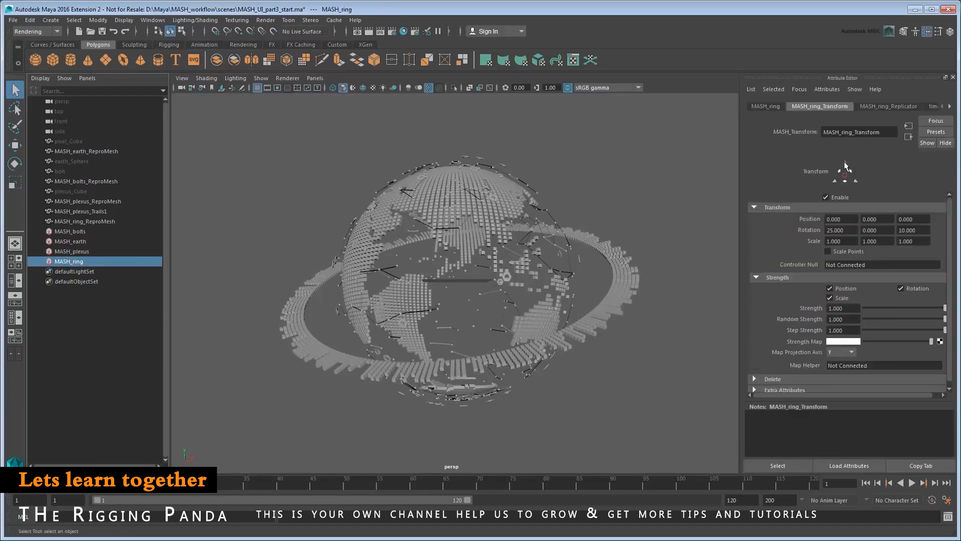
right_click(877, 231)
click(810, 477)
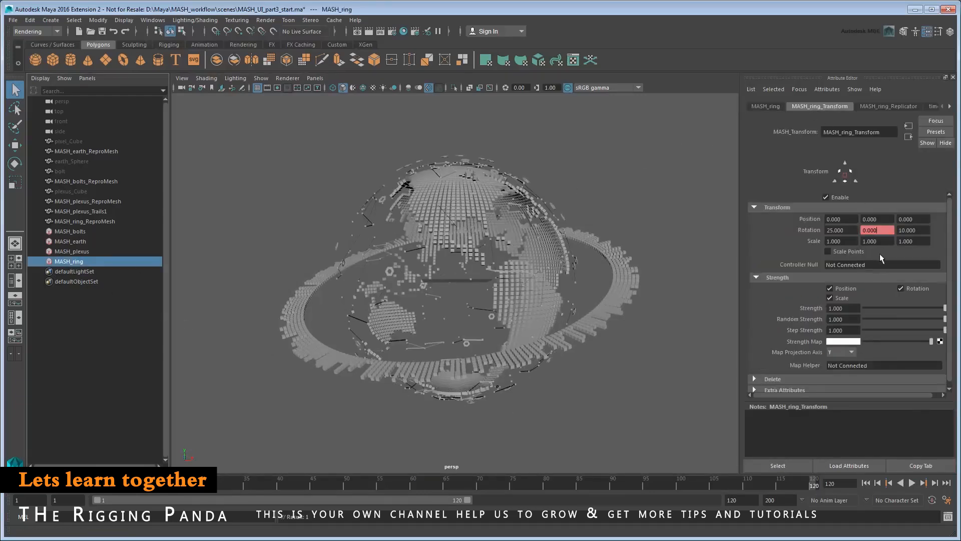
right_click(871, 231)
click(870, 242)
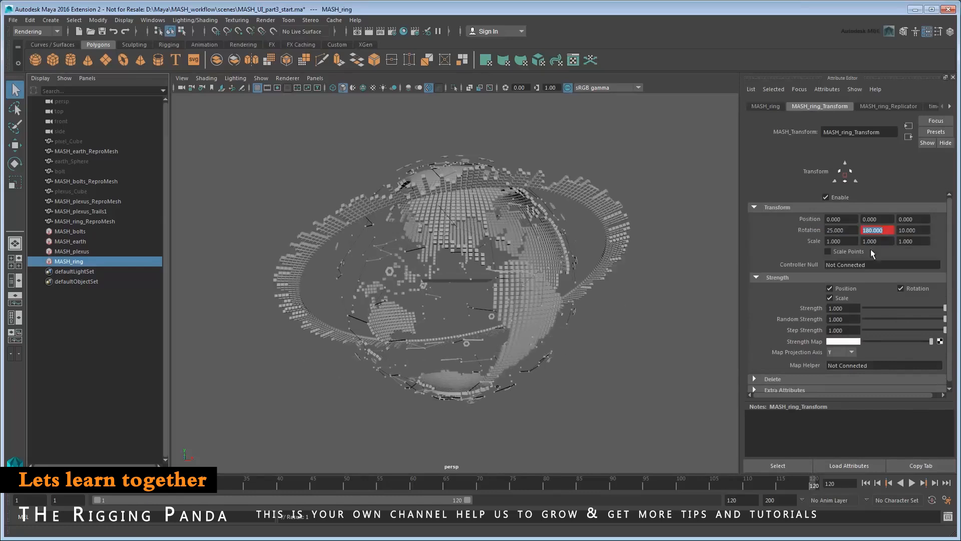
click(912, 483)
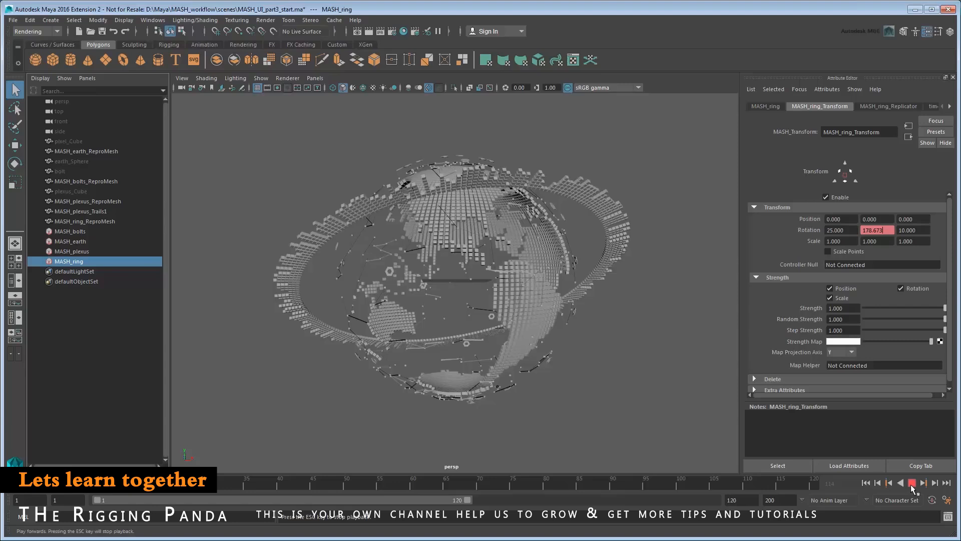
click(911, 482)
Zero the ring's Rotation X and Z, then set Y rotation to -180 at frame 120.
drag(845, 231, 792, 232)
text(0)
key(Tab)
key(Tab)
text(0)
key(Return)
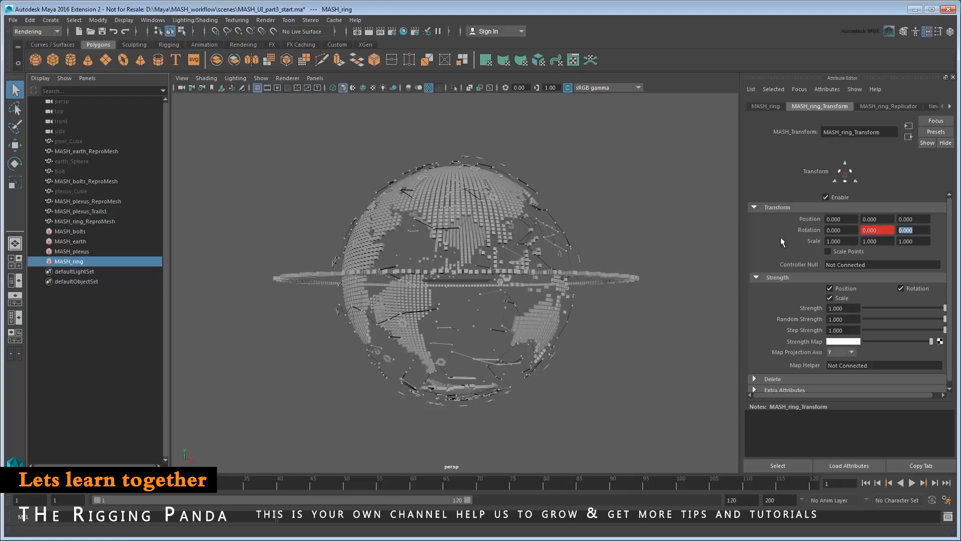
alt+drag(536, 365, 548, 381)
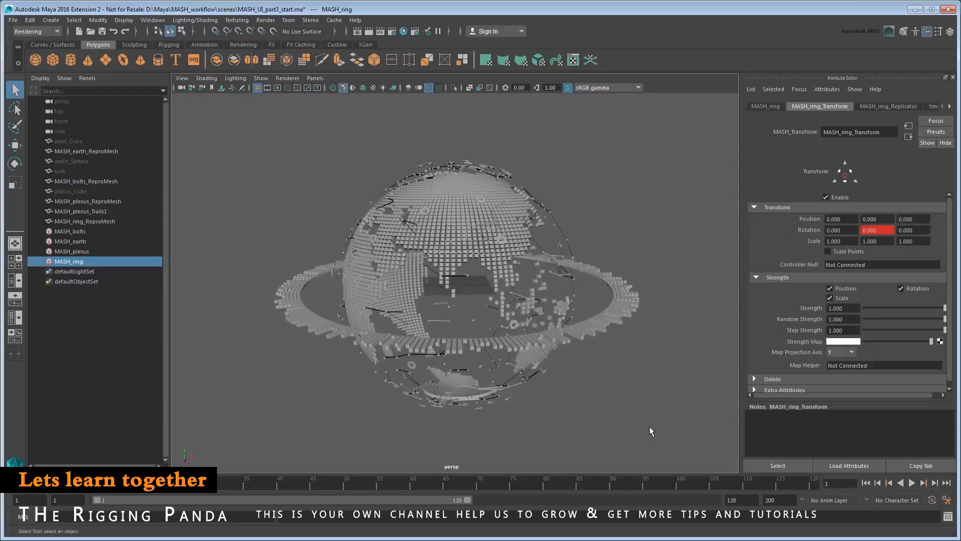
click(814, 486)
click(863, 230)
text(-)
key(Return)
right_click(875, 230)
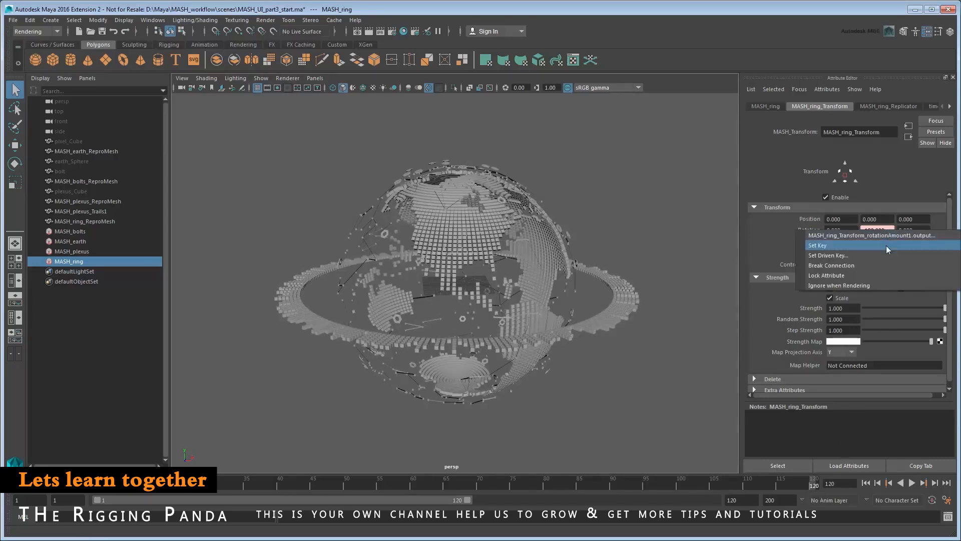
Key Y rotation -180 at frame 120 and set the ring's curve keys to linear tangents.
click(886, 245)
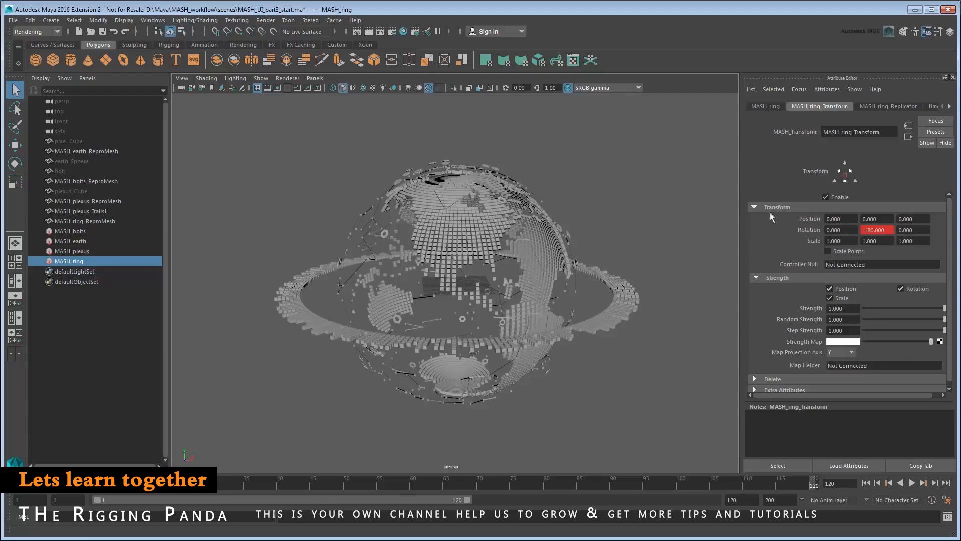
click(153, 20)
mouse_move(180, 45)
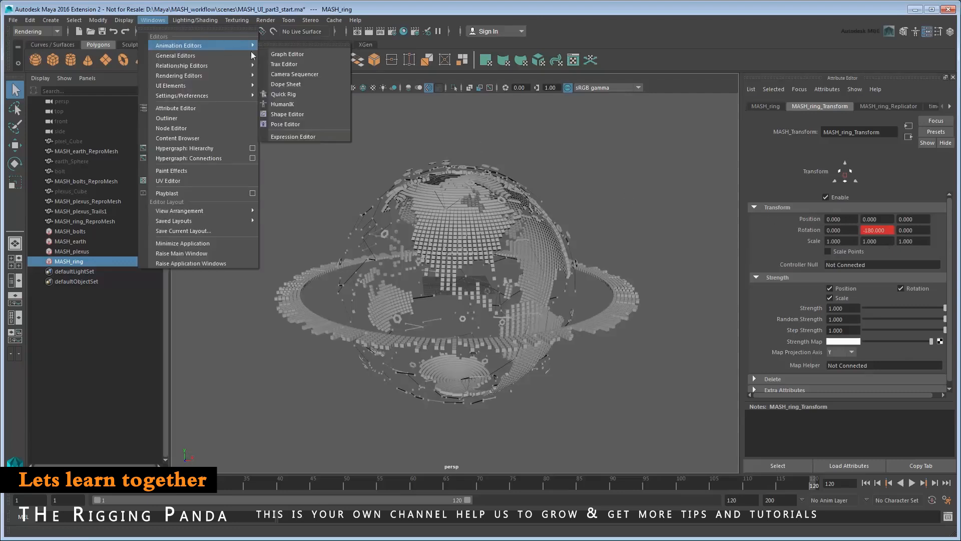
click(290, 54)
drag(243, 115, 843, 469)
click(333, 63)
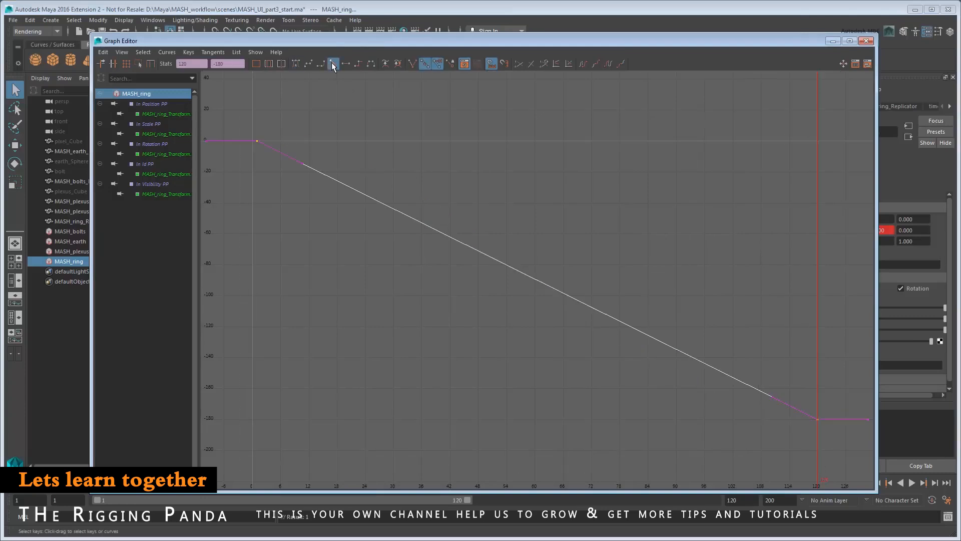
click(866, 42)
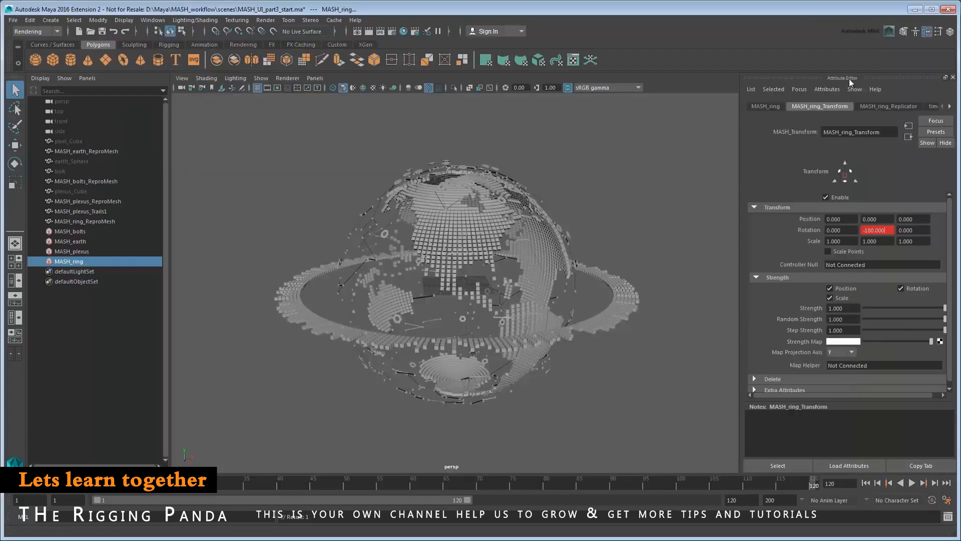
click(866, 483)
Preview the ring spin, then add a second Transform node to MASH_ring.
click(912, 482)
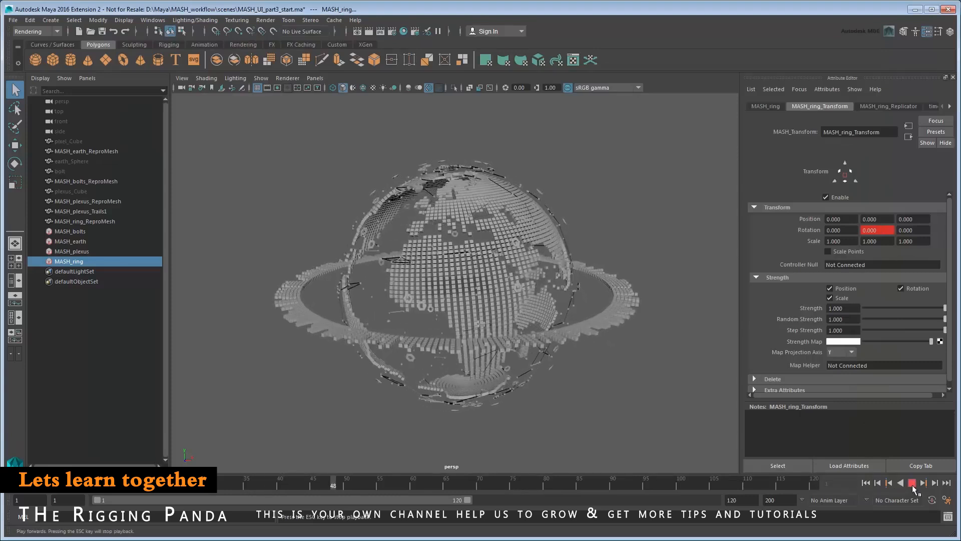
click(912, 482)
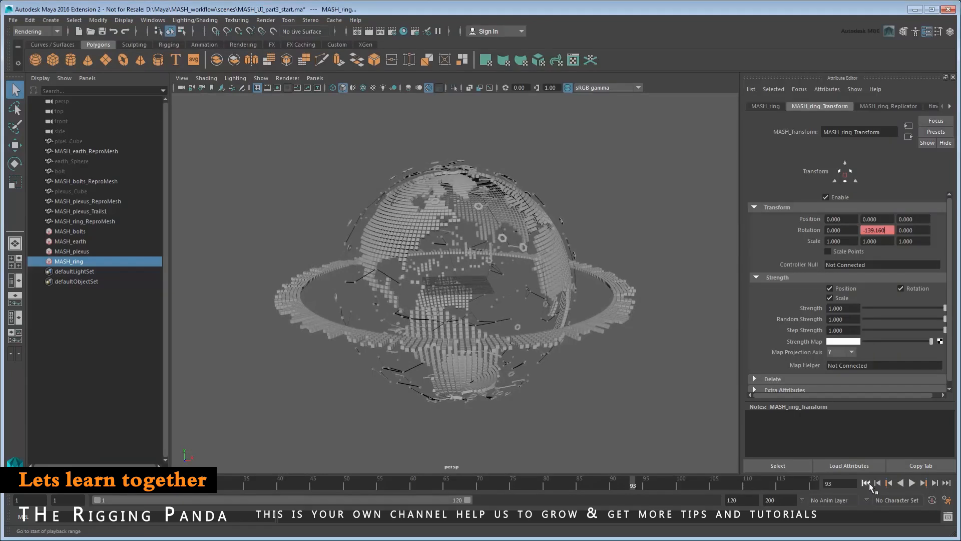
click(868, 484)
click(769, 107)
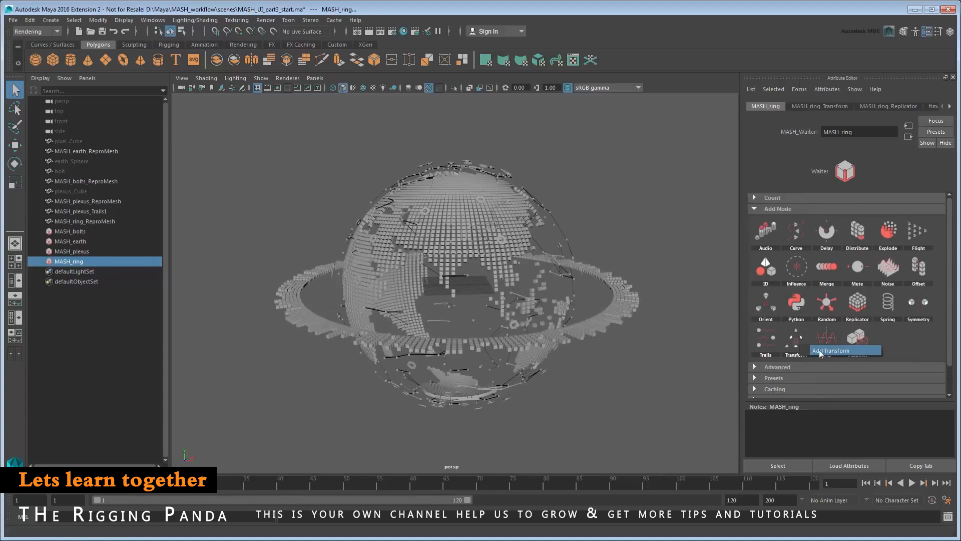
click(800, 345)
Set MASH_ring_Transform1 rotation to X 25 and Z 10, and play back the tilted spin.
click(842, 230)
text(25)
key(Tab)
key(Tab)
text(10)
key(Return)
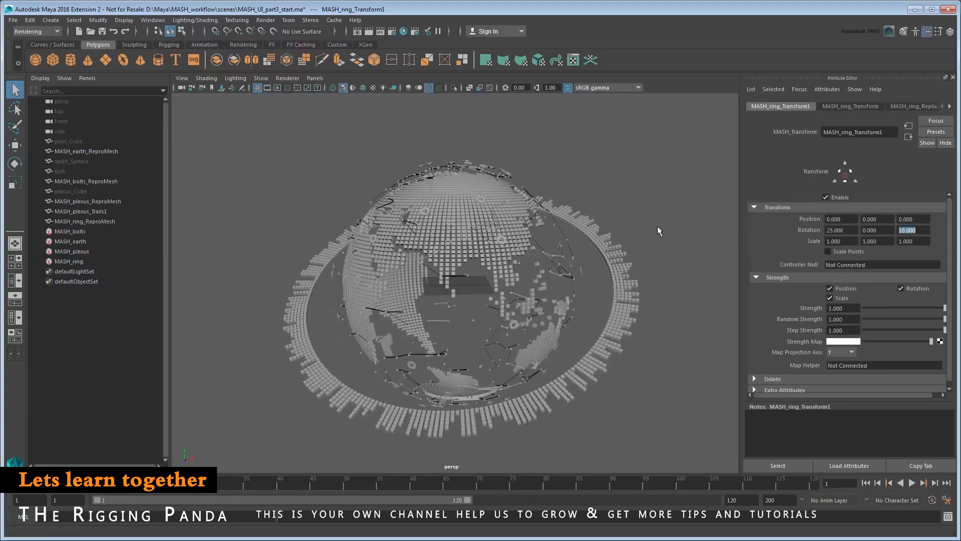
click(912, 483)
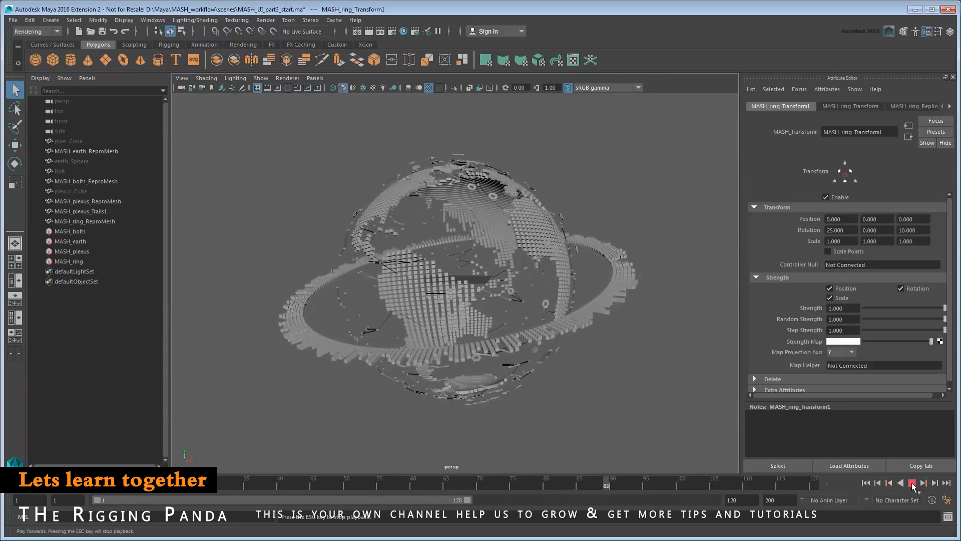
click(911, 483)
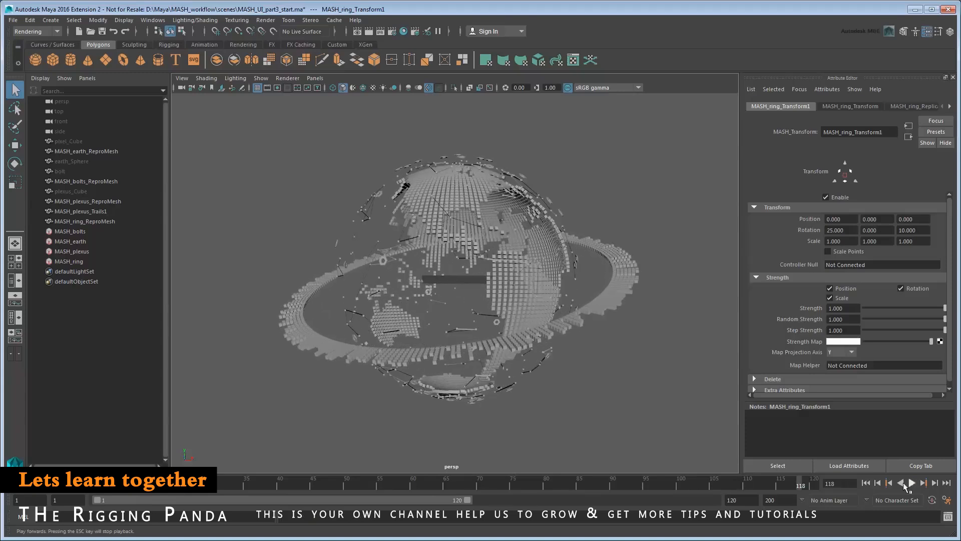
click(866, 483)
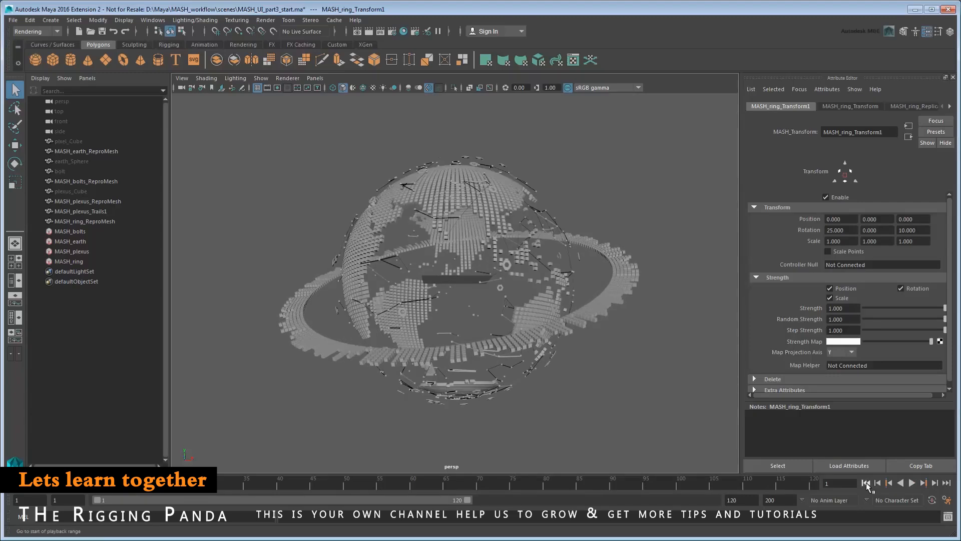
Key the ring replicator's Random Strength at frame 1, then key it at 0.509 on frame 12.
click(914, 106)
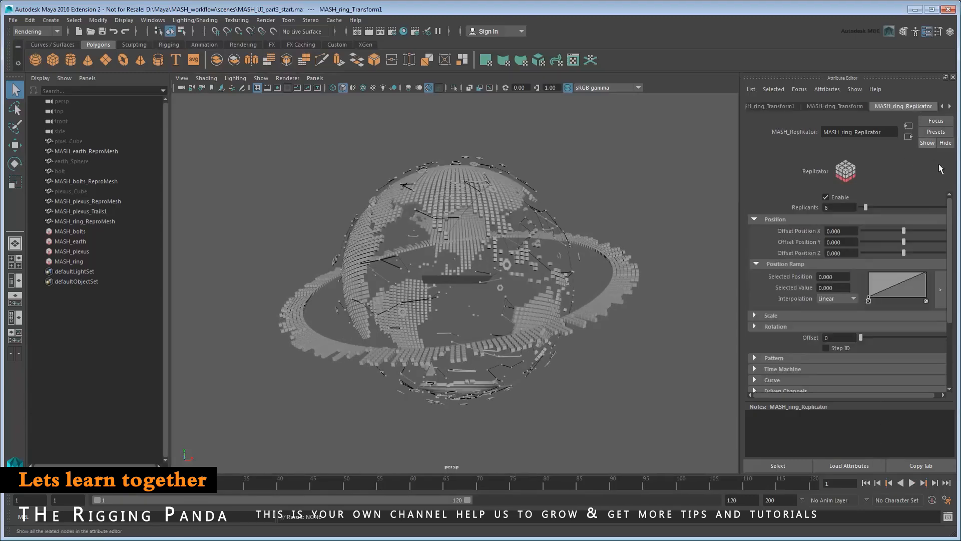
drag(952, 214, 953, 302)
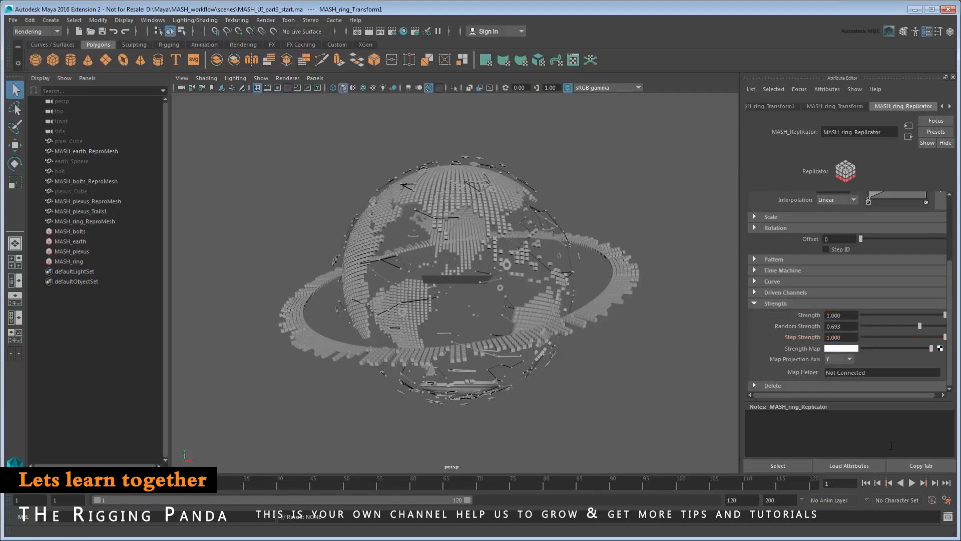
right_click(850, 325)
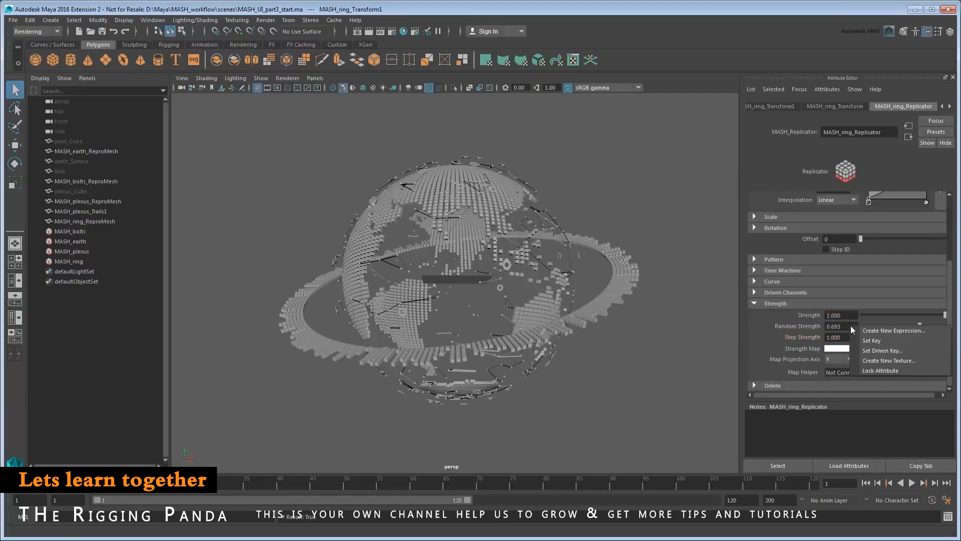
click(871, 341)
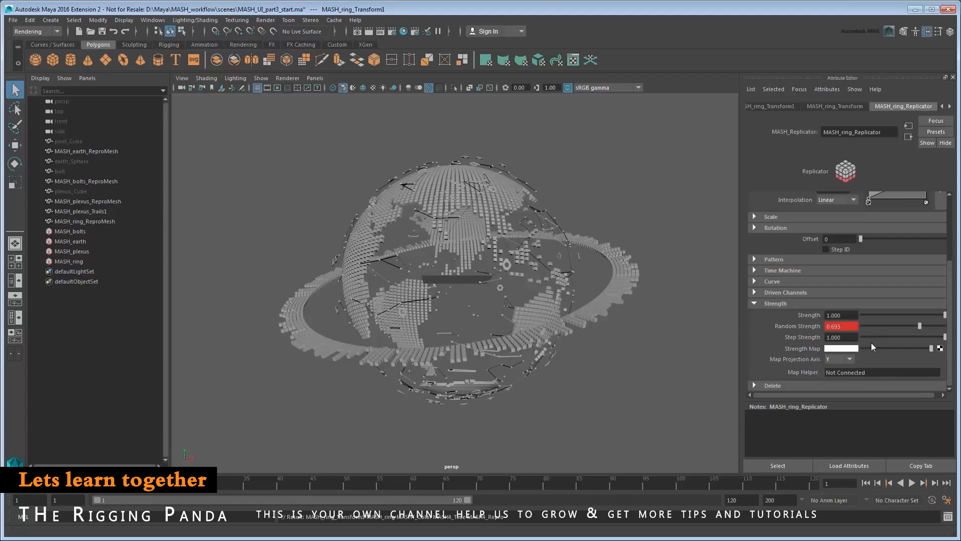
click(94, 484)
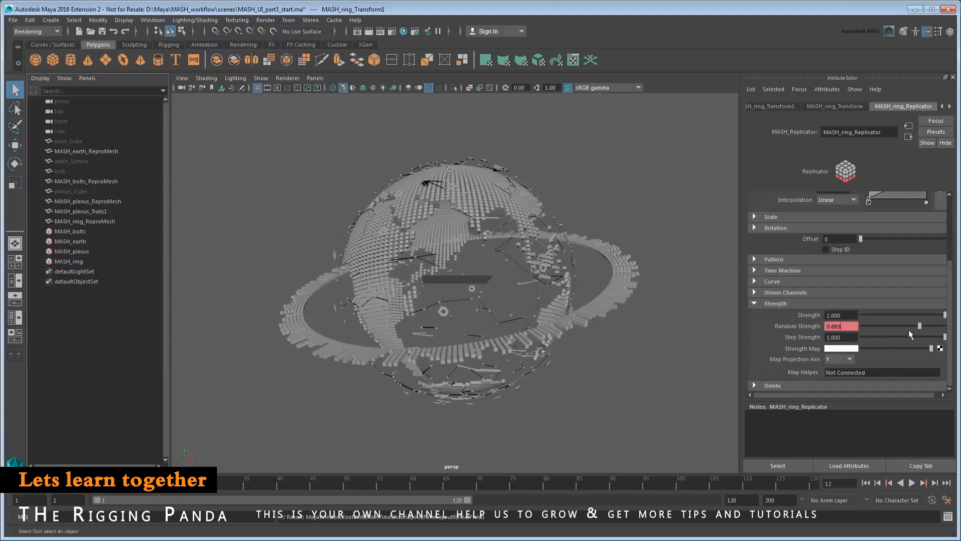
drag(920, 326, 906, 325)
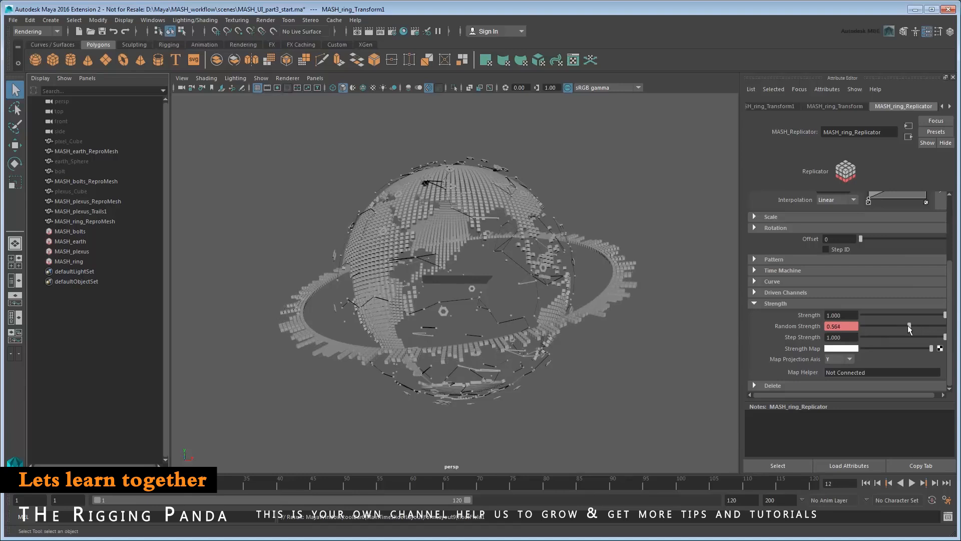
right_click(849, 326)
click(855, 343)
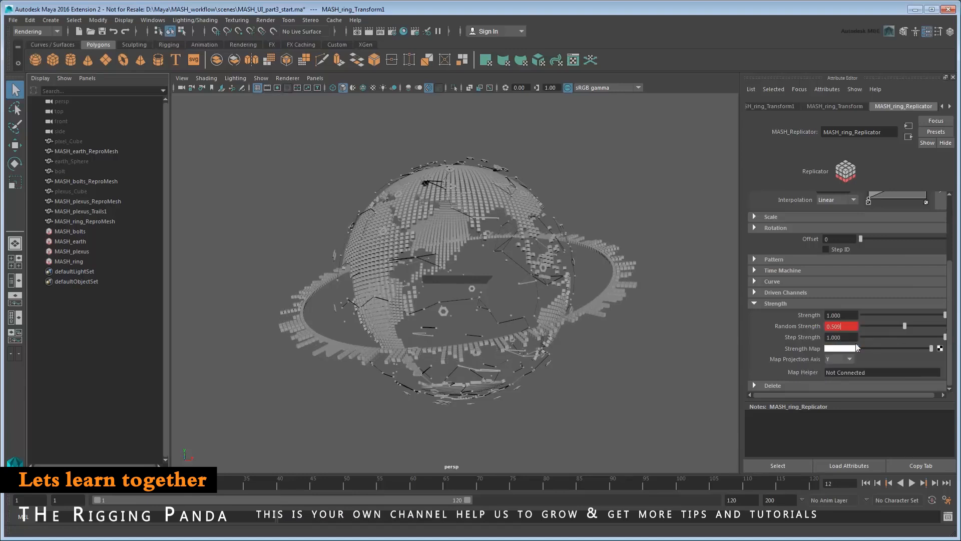
click(867, 483)
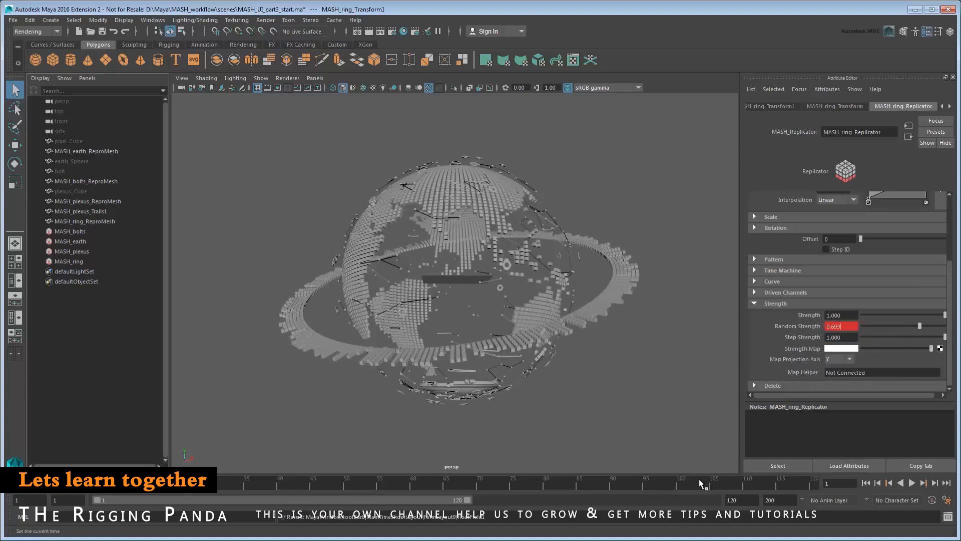
key(alt+v)
key(alt+v)
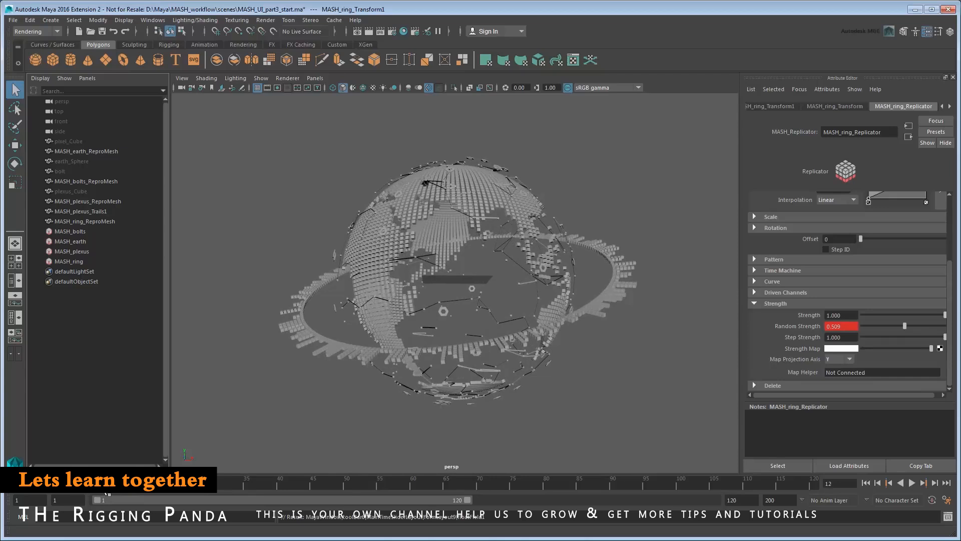
Set Random Strength to 0.693 and key it at frame 24.
click(173, 486)
drag(839, 328, 817, 328)
text(0.693)
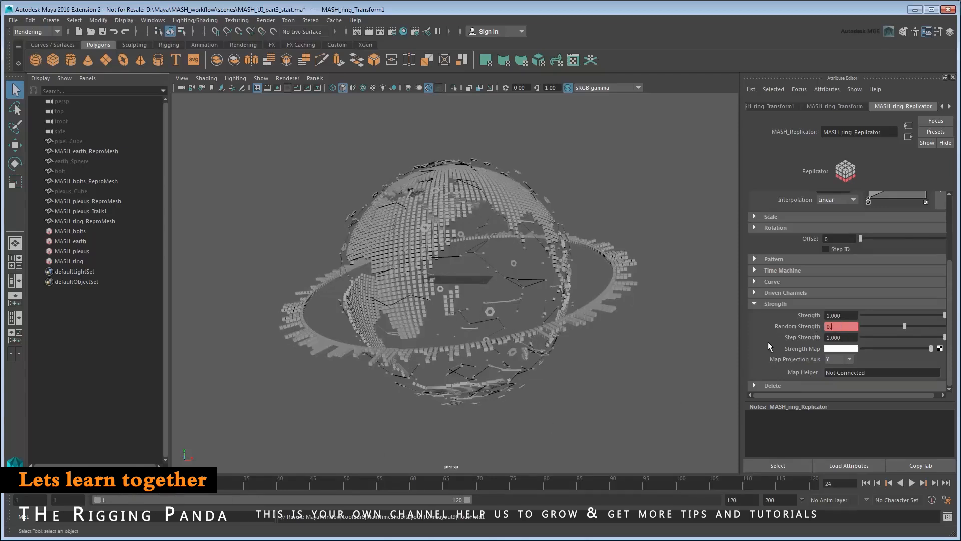
key(Return)
right_click(839, 326)
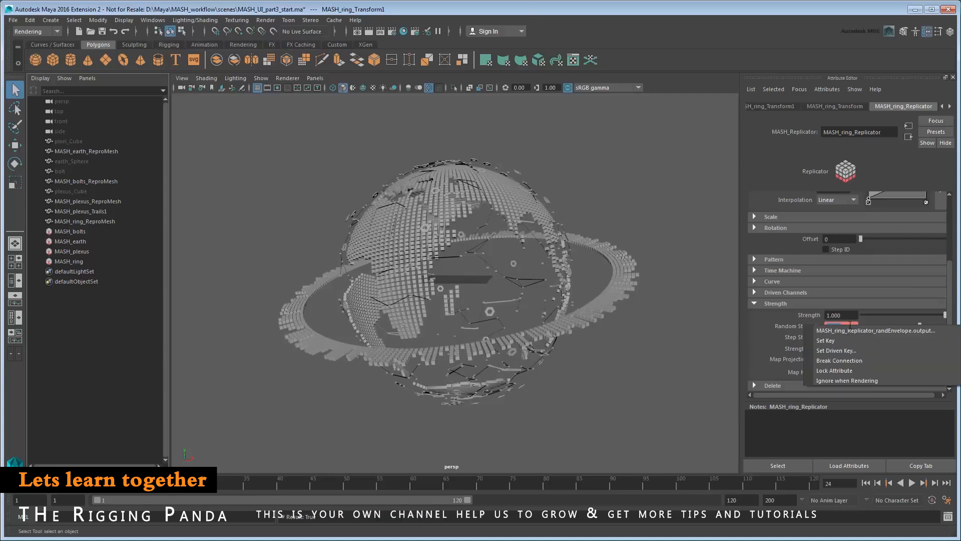
click(854, 341)
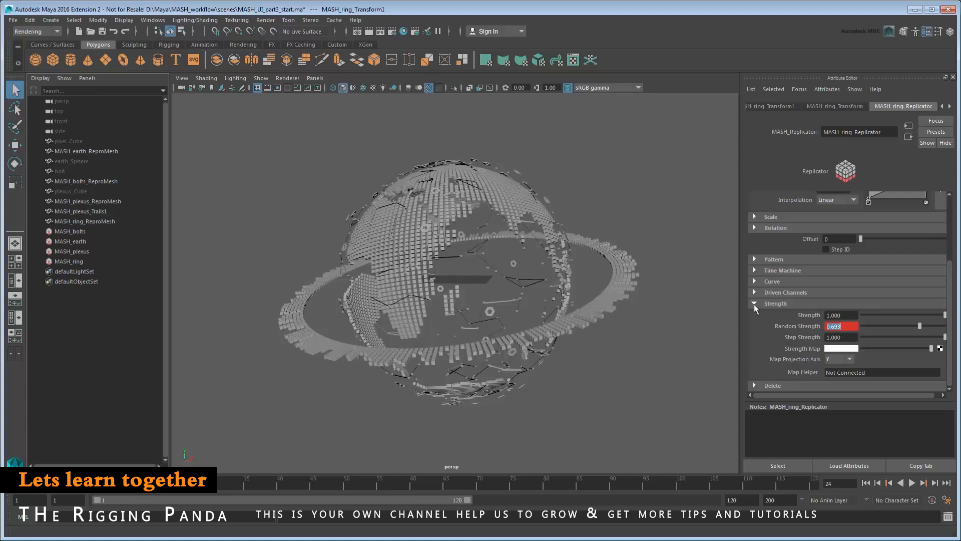
click(153, 20)
Isolate and frame the Rand Envelope curve in the Graph Editor, showing its infinity behaviour.
mouse_move(162, 46)
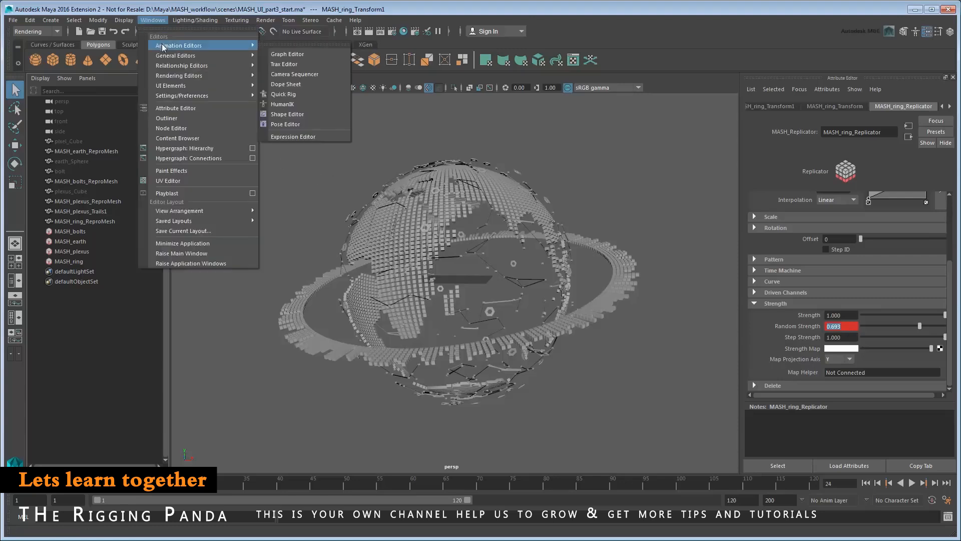
click(300, 55)
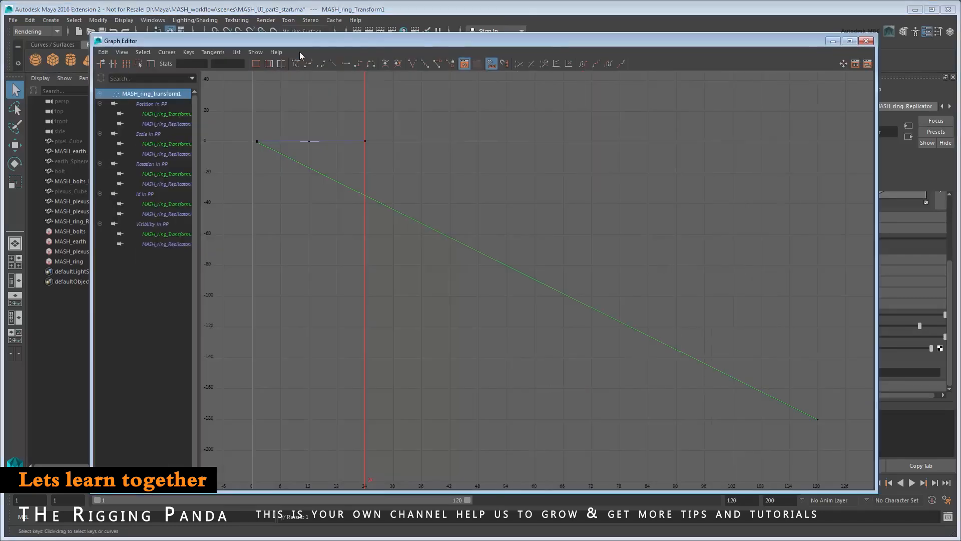
drag(197, 131, 242, 130)
click(200, 124)
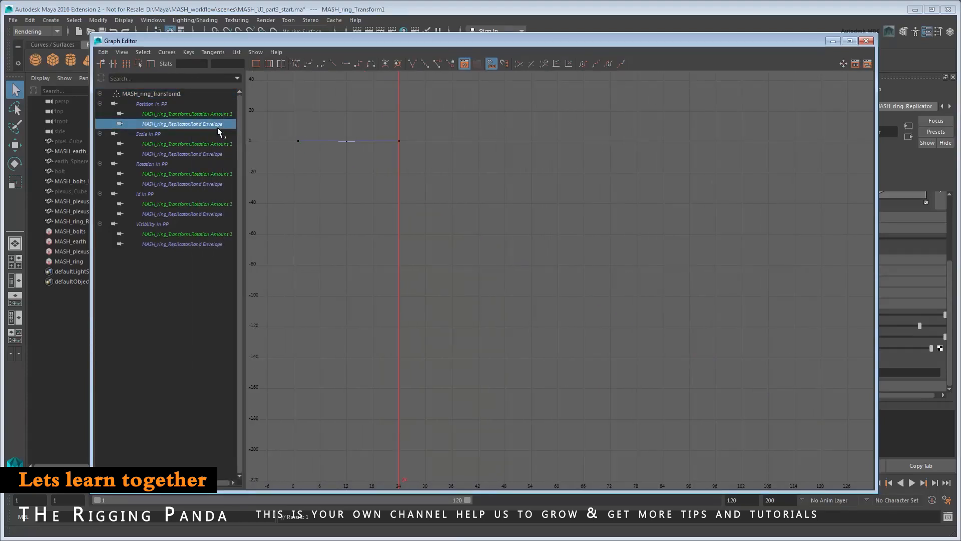
key(f)
key(f)
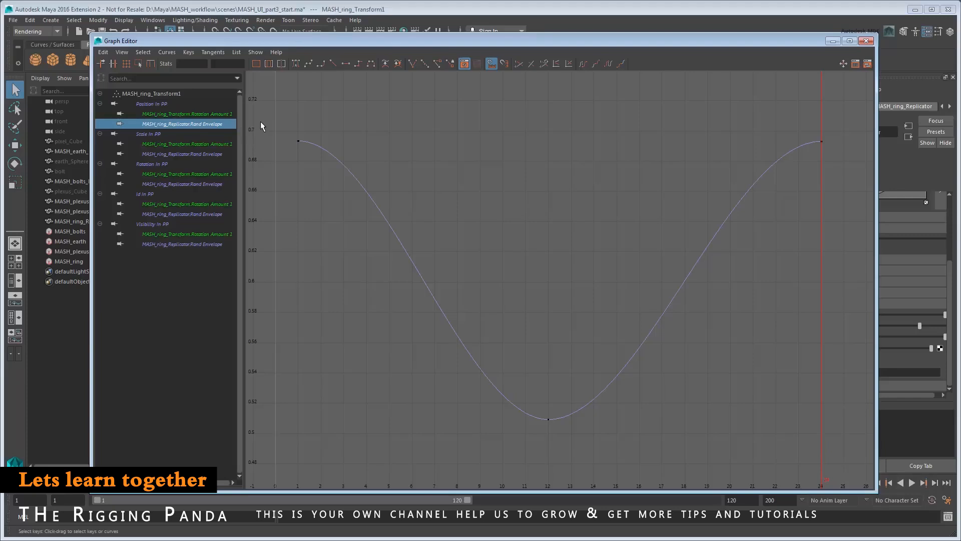
click(122, 52)
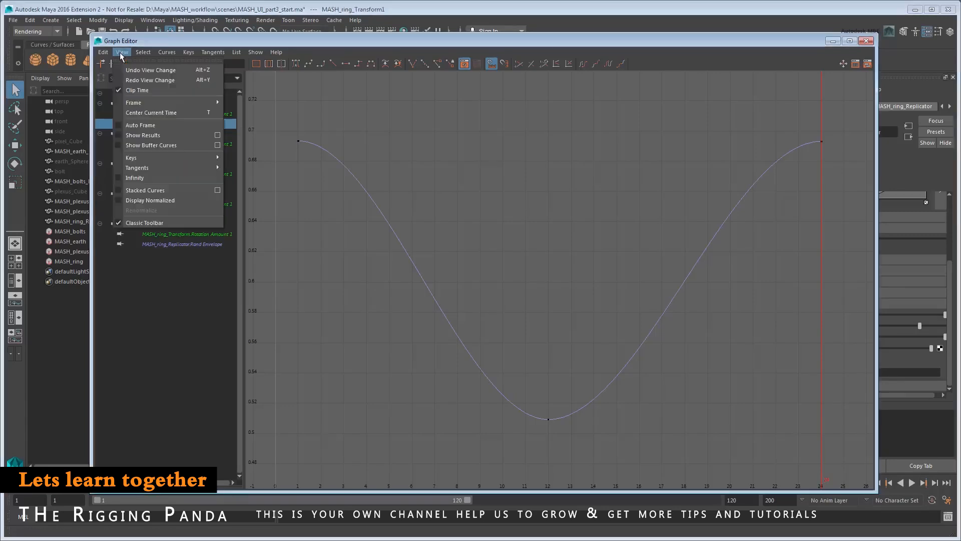
click(176, 179)
scroll(494, 227, down, 5)
alt+middle_drag(590, 258, 412, 256)
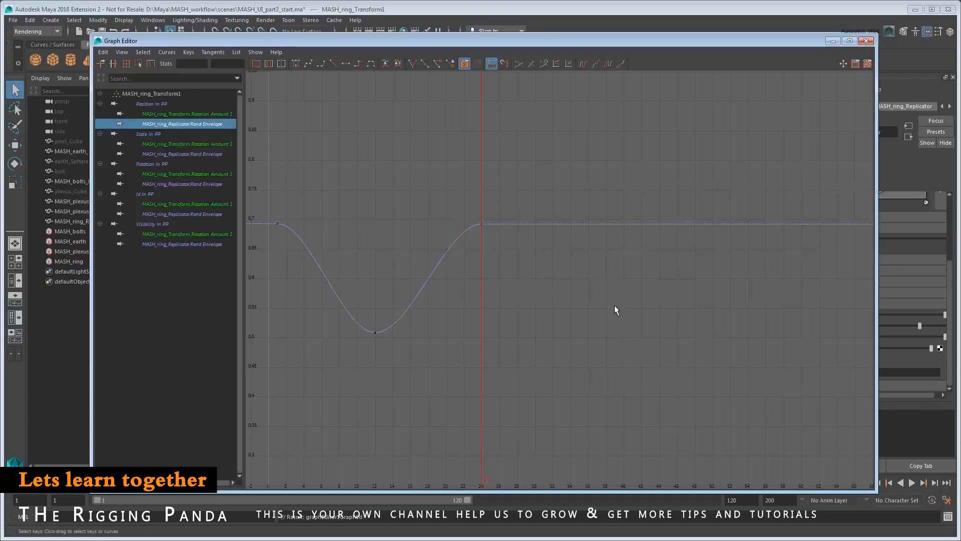
Set the Rand Envelope keys to Post Infinity Cycle and close the Graph Editor.
drag(513, 172, 257, 383)
click(168, 53)
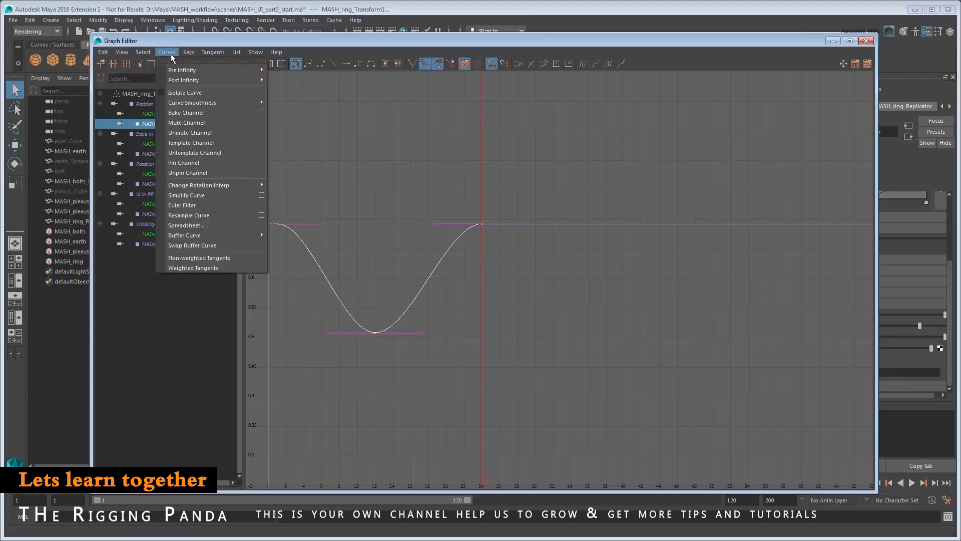
mouse_move(190, 81)
click(293, 89)
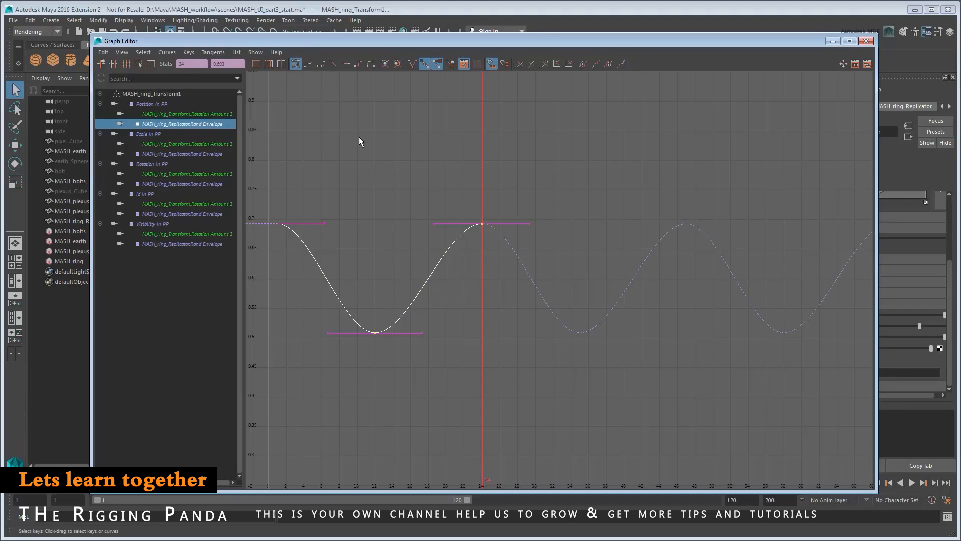
click(361, 142)
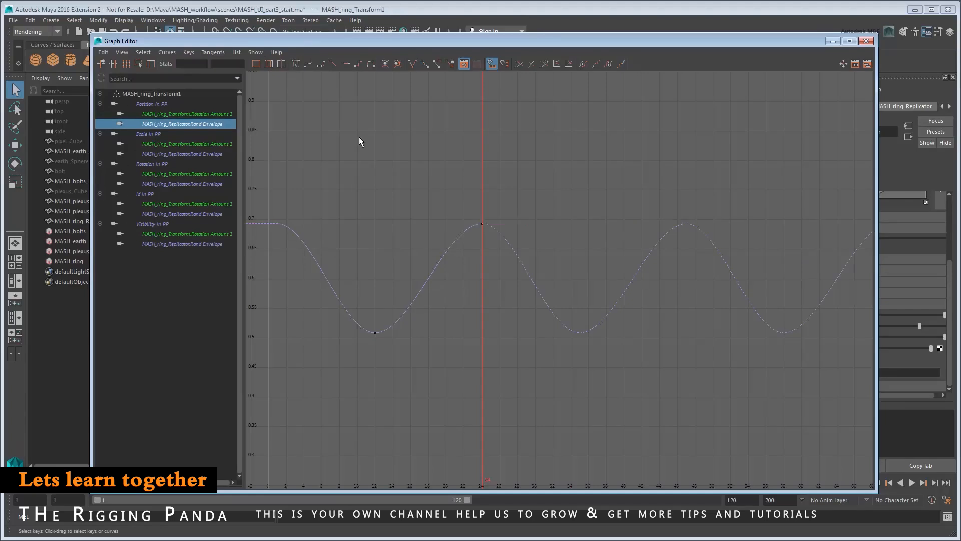
click(863, 40)
Play the cycling ring animation from frame 1, then go to frame 12 and select MASH_ring.
click(866, 483)
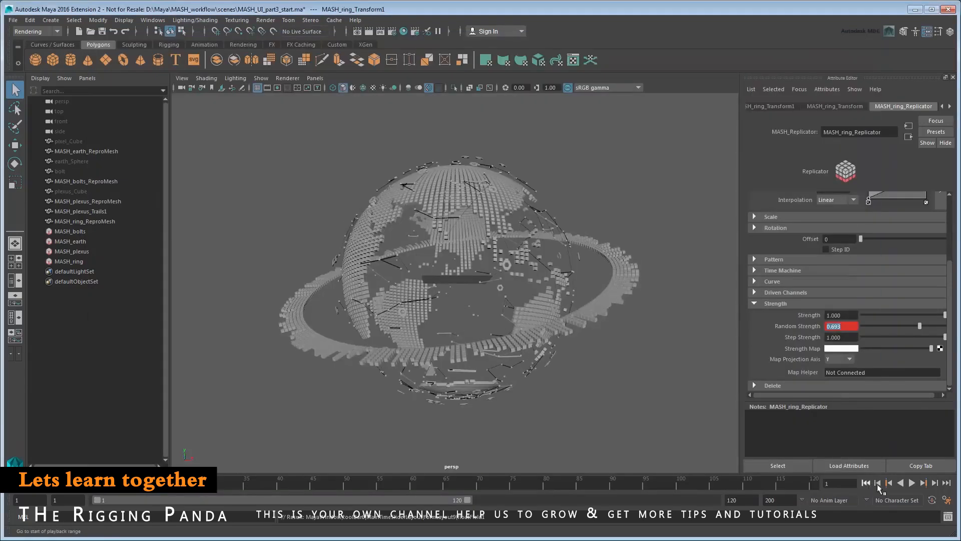
click(912, 483)
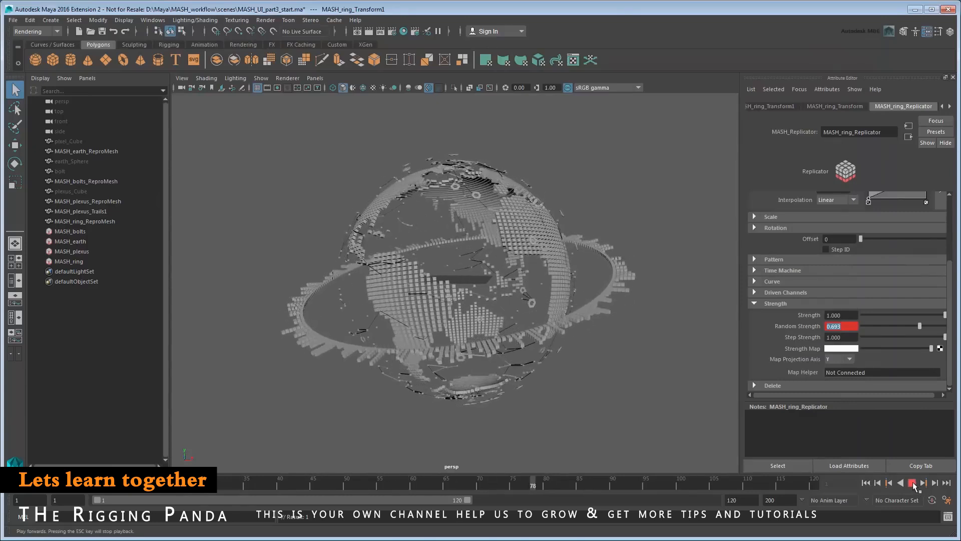
click(913, 484)
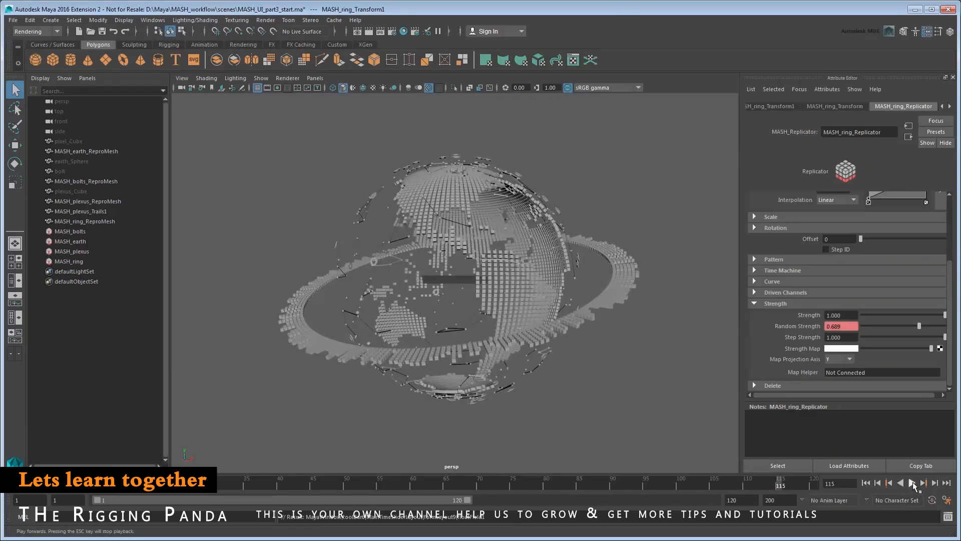
click(866, 484)
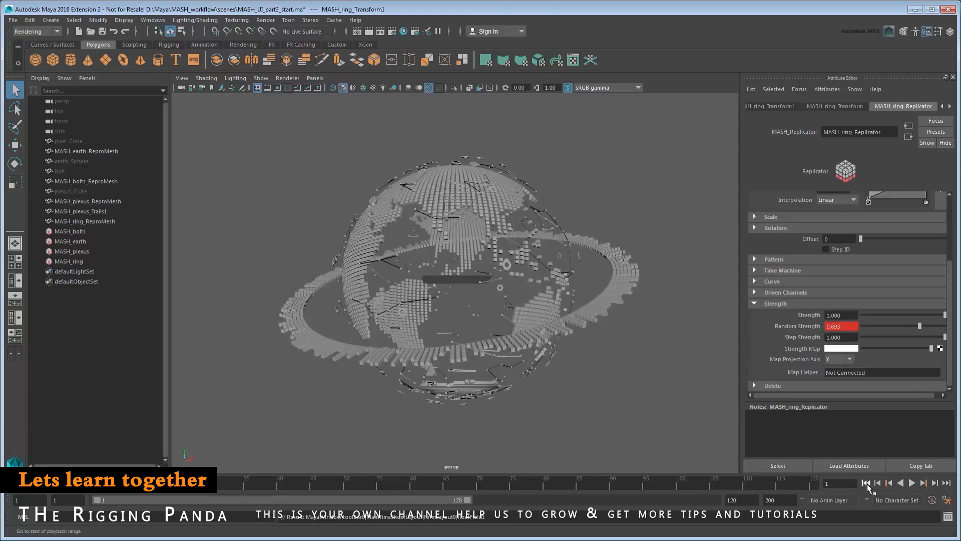
click(97, 491)
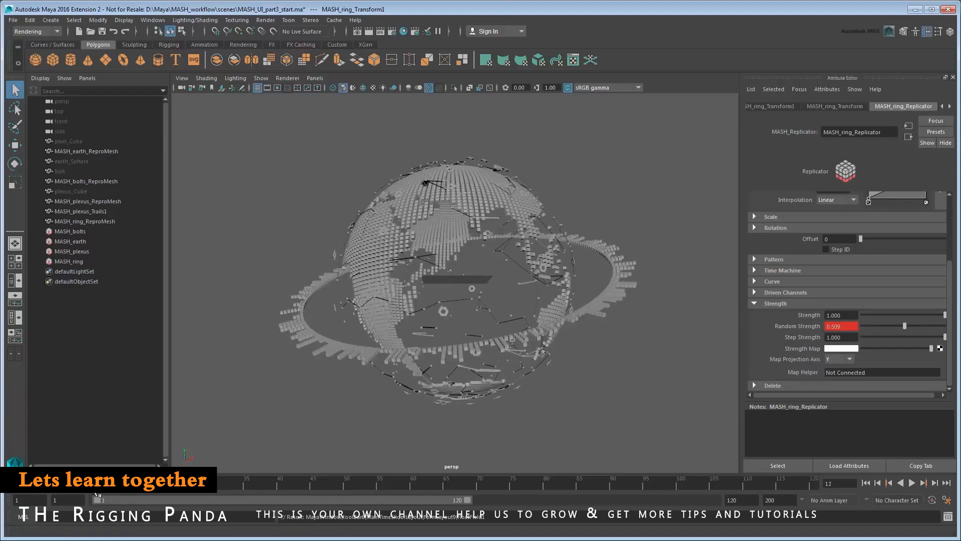
click(70, 262)
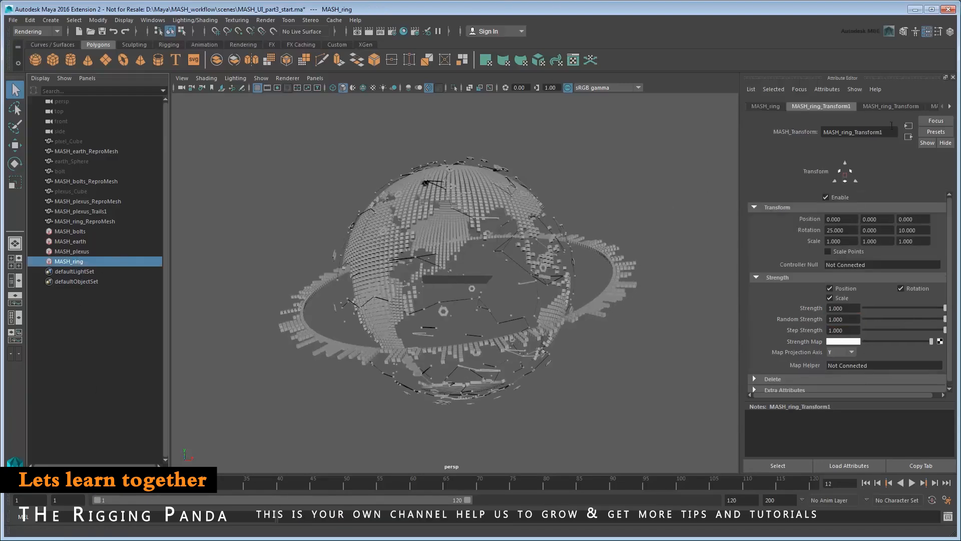
Key MASH4_Distribute's Step Strength at 0 on frame 12.
click(949, 106)
click(950, 106)
click(949, 106)
click(912, 106)
drag(950, 218, 952, 322)
drag(848, 272, 817, 274)
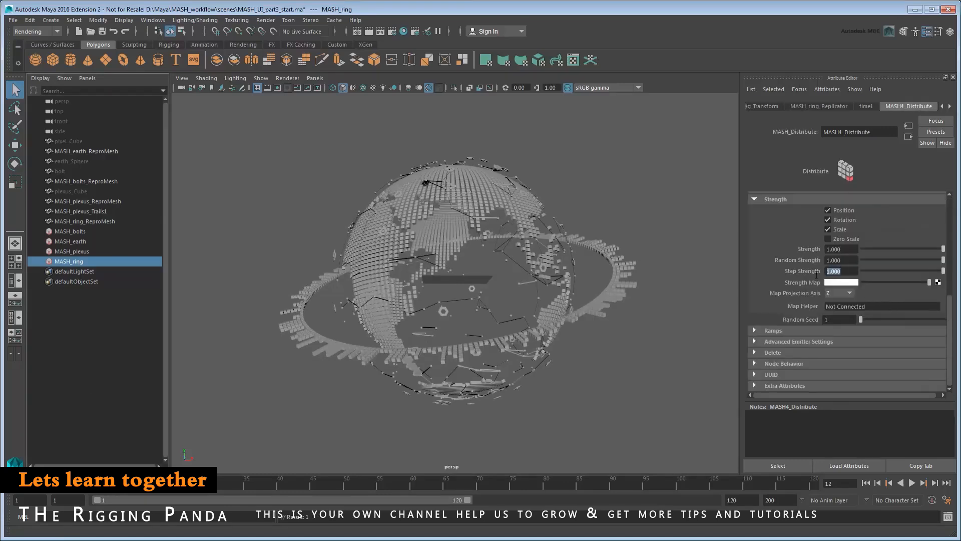
text(0)
key(Return)
right_click(797, 270)
click(803, 284)
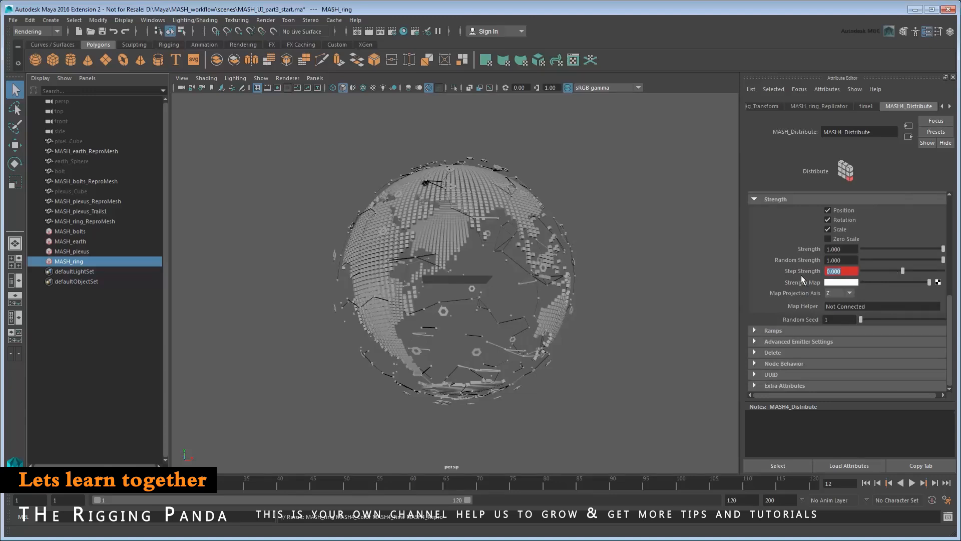
Key Step Strength at -1 on frame 60.
click(413, 486)
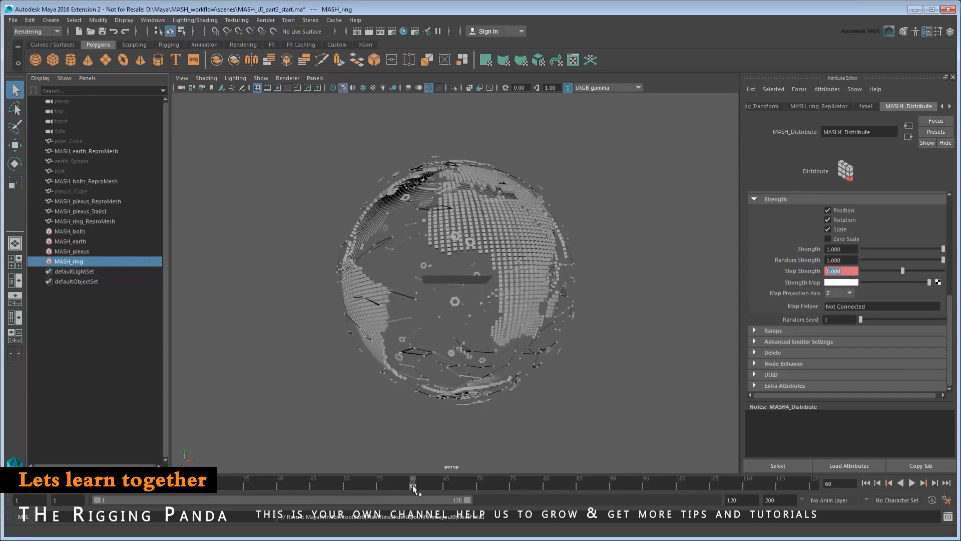
text(-1)
key(Return)
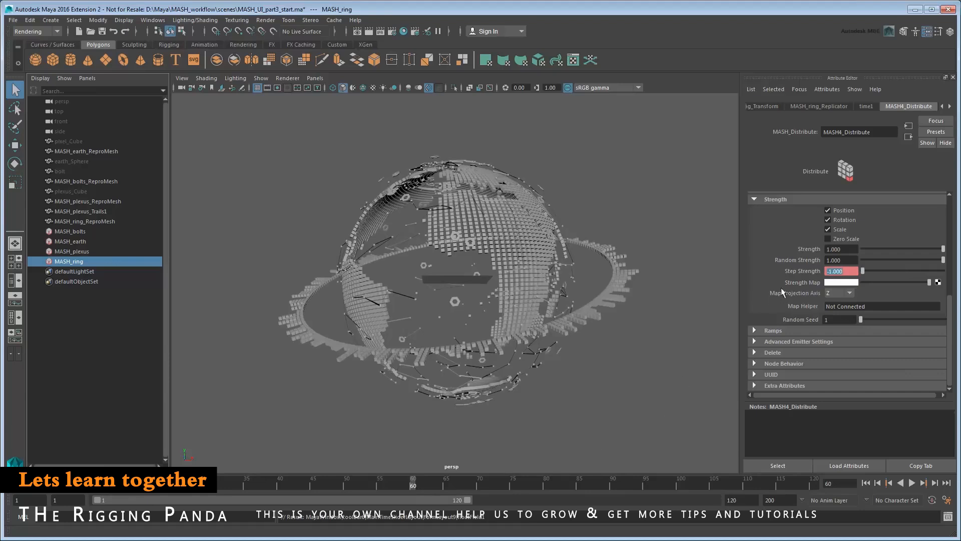
right_click(800, 271)
click(813, 287)
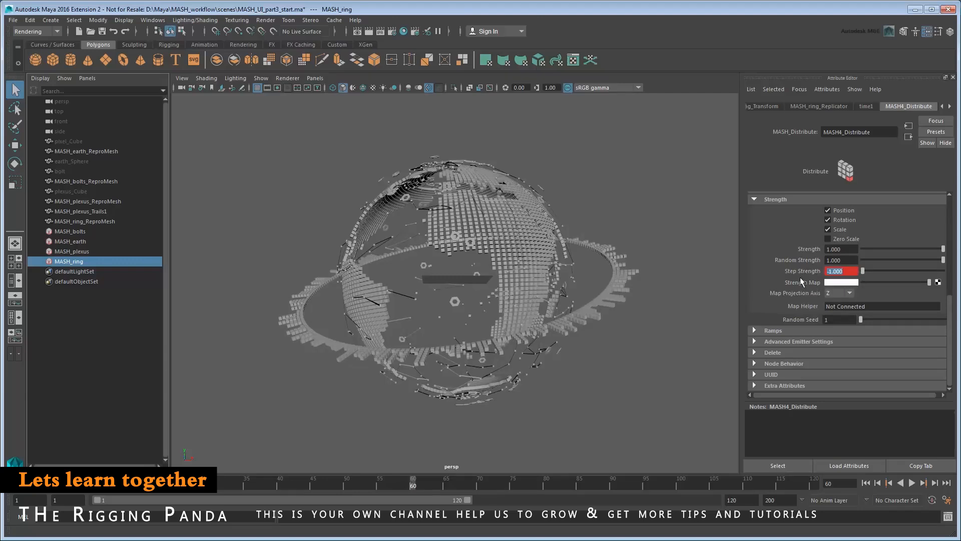
Make both Step Envelope keys linear in the Graph Editor and return to the first frame.
click(153, 20)
mouse_move(167, 46)
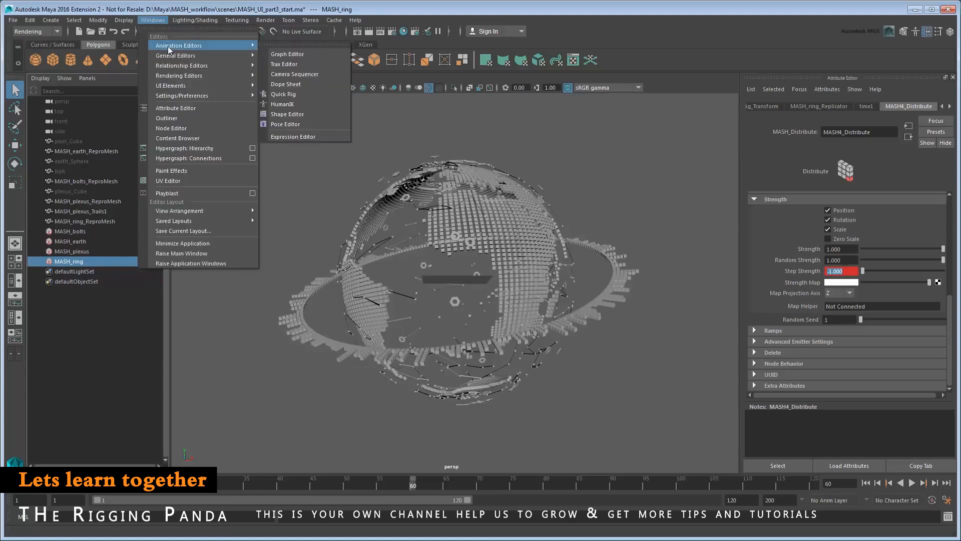
click(285, 52)
click(202, 133)
key(f)
drag(265, 120, 848, 449)
click(333, 63)
click(868, 44)
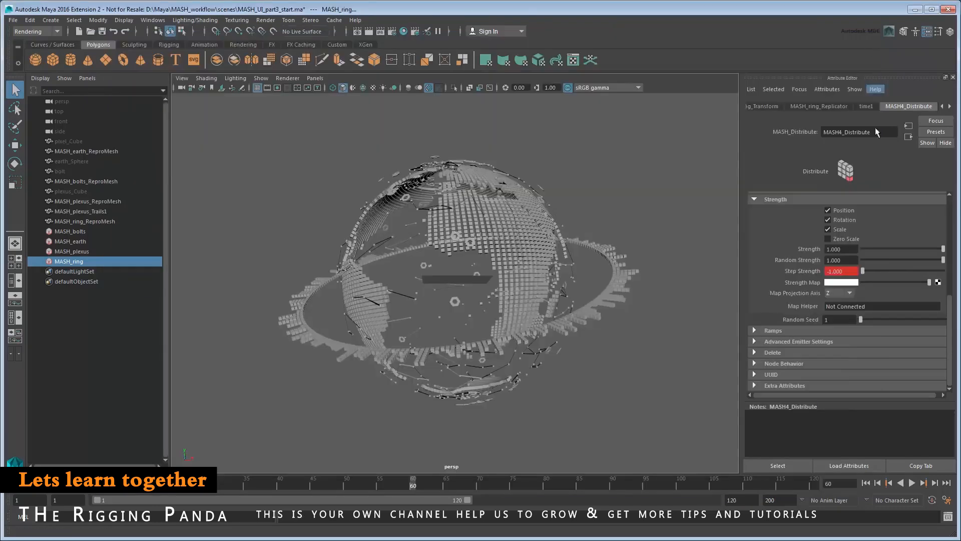
click(866, 484)
Play the animation to review the ring's pulsing scatter.
click(912, 483)
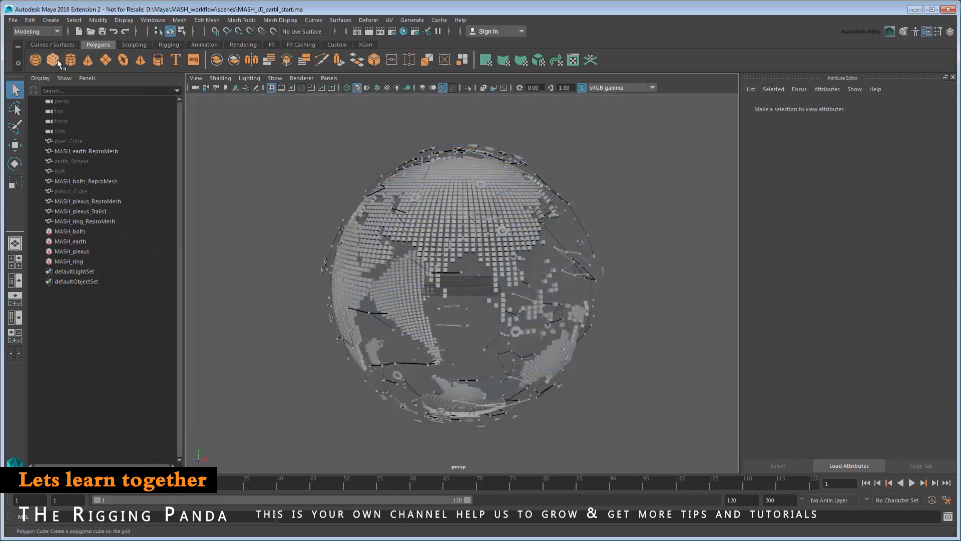
Create a polygon cube named HUD_cube and frame it.
click(55, 59)
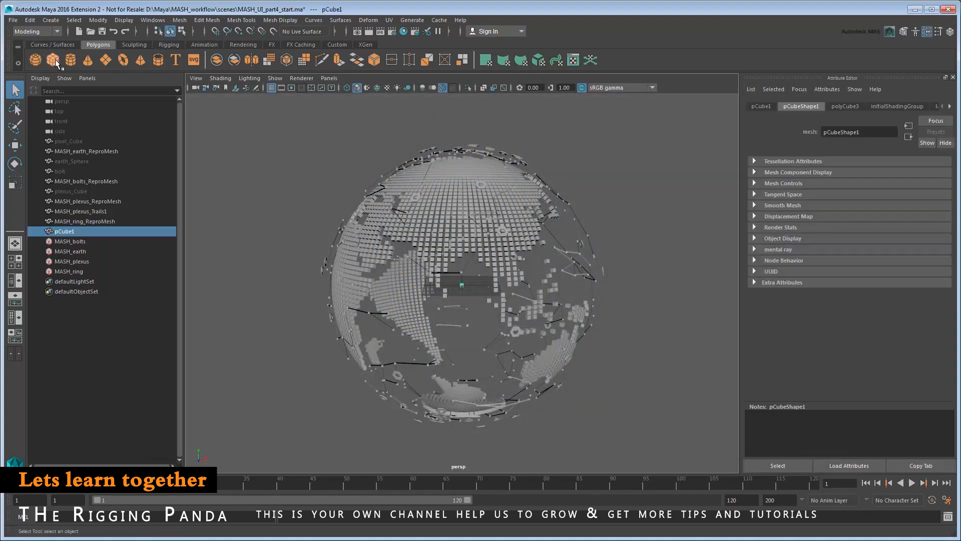
double_click(77, 231)
text(HUD_cube)
key(Return)
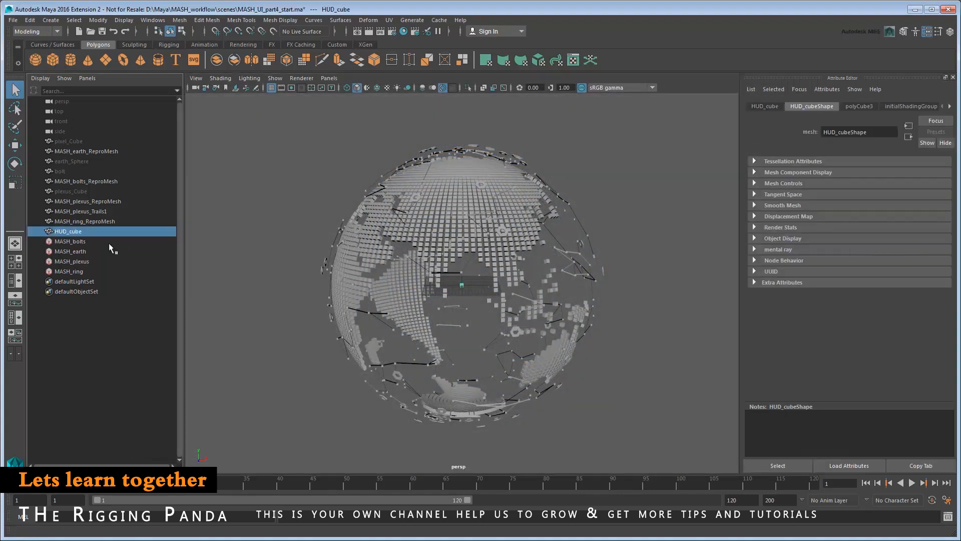
key(f)
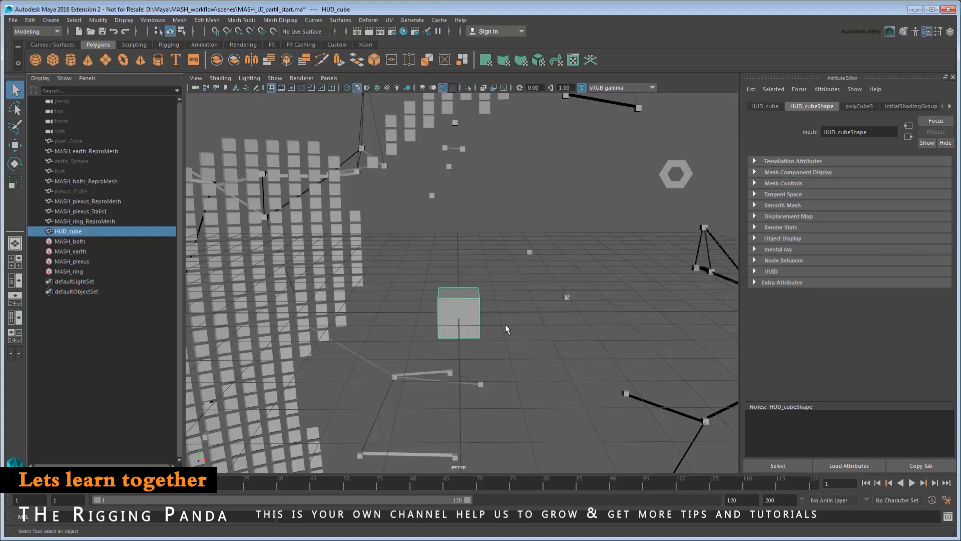
Set HUD_cube's width, height and depth to 0.5 in polyCube3.
click(859, 106)
double_click(837, 173)
text(0.5)
key(Tab)
text(0.5)
key(Tab)
text(0.5)
key(Return)
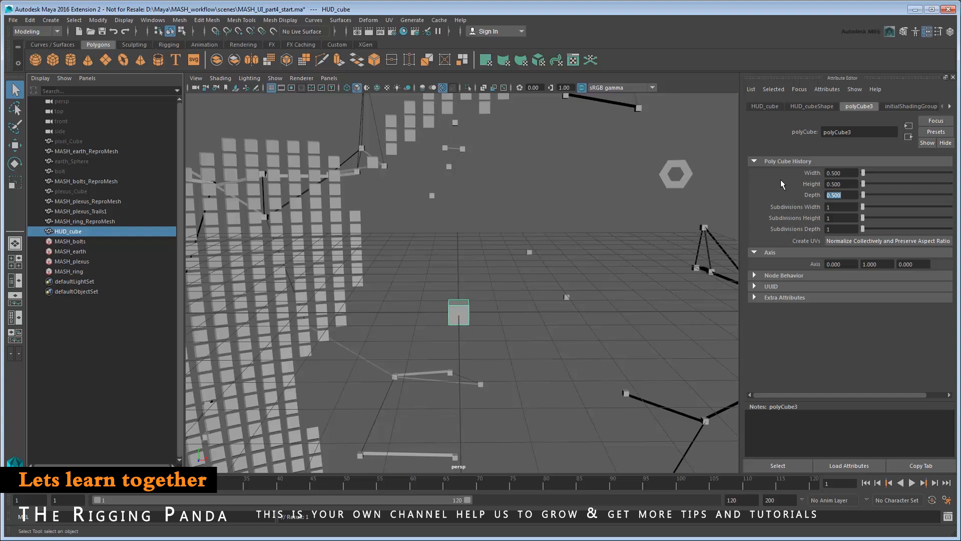
Create a MASH network from HUD_cube.
click(50, 20)
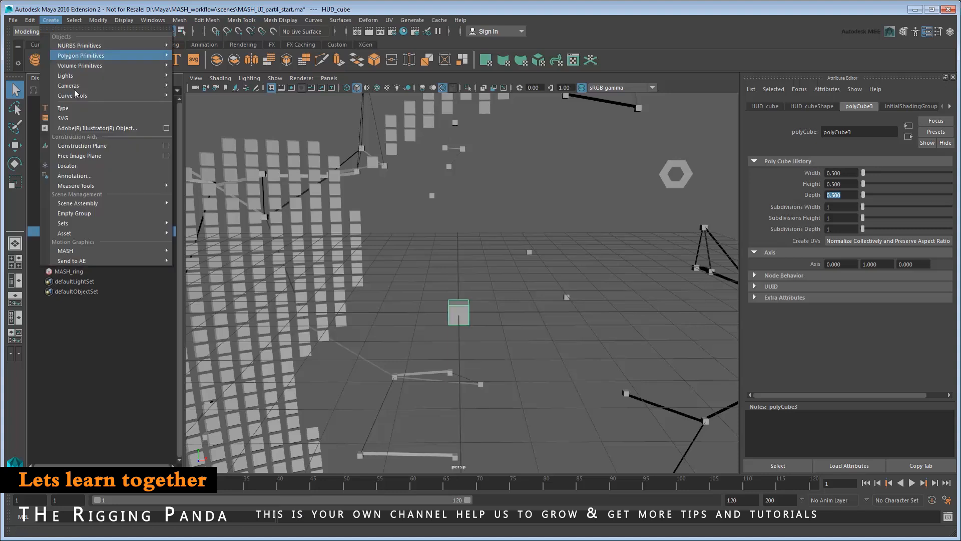
mouse_move(134, 252)
click(252, 260)
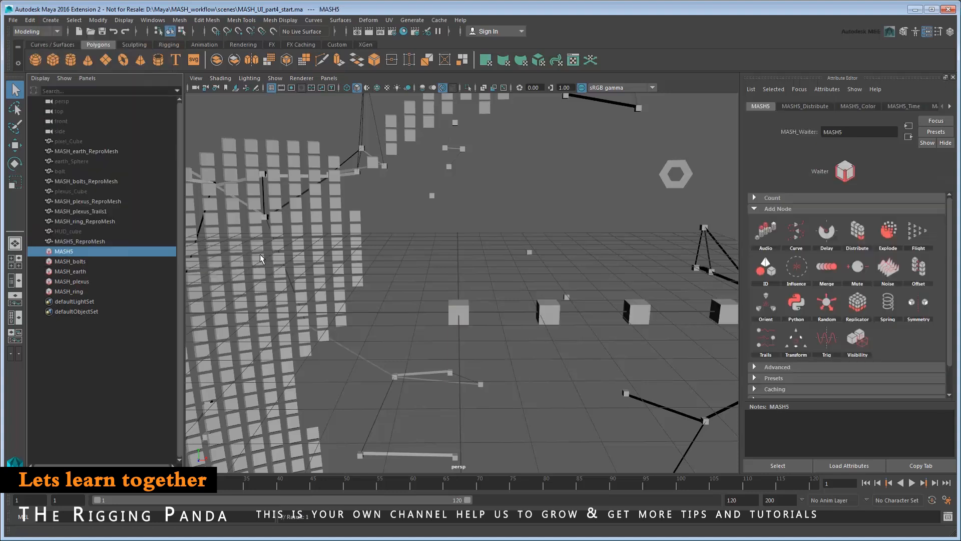
double_click(104, 254)
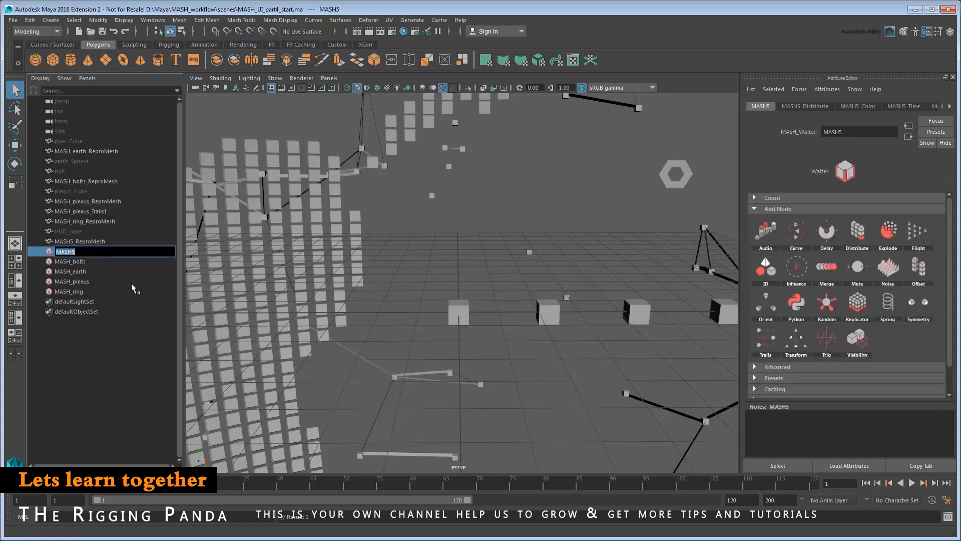
Rename MASH5 to MASH_HUD_grid and MASH5_ReproMesh to MASH_HUD_grid_ReproMesh, then select the network.
text(MASH_HUD_grid)
key(Return)
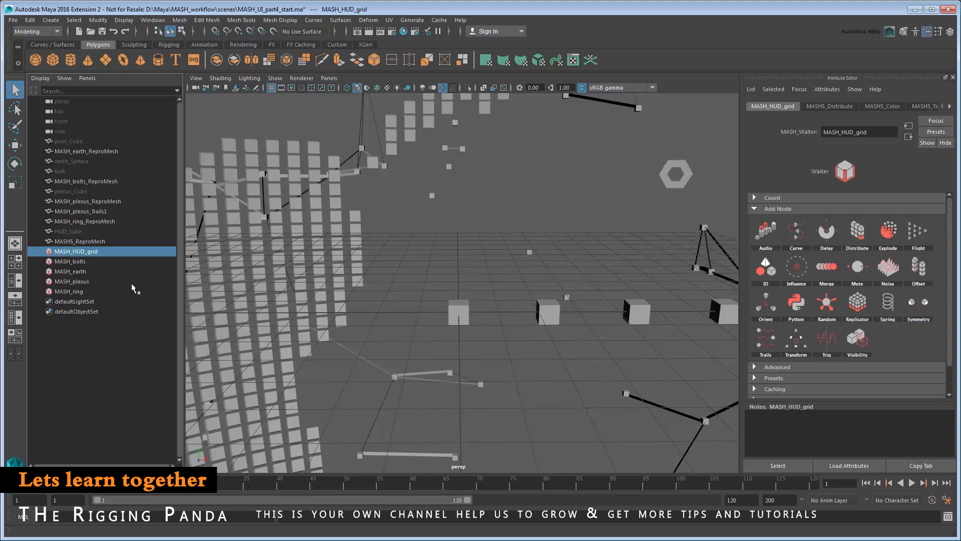
double_click(75, 241)
click(76, 242)
key(BackSpace)
text(HUD_grid_)
key(Return)
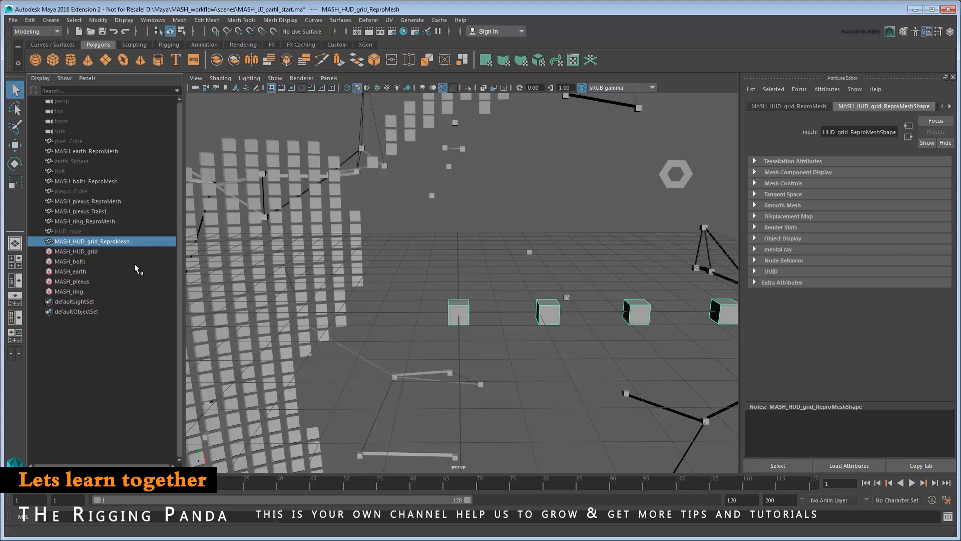
click(95, 252)
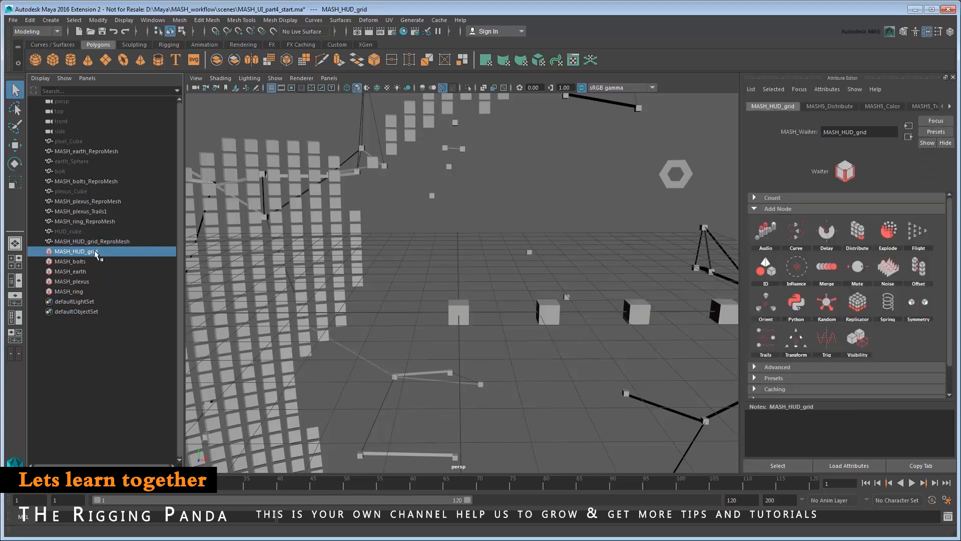
Switch MASH5_Distribute to a Grid distribution with Grid Y and Z set to 5.
click(826, 107)
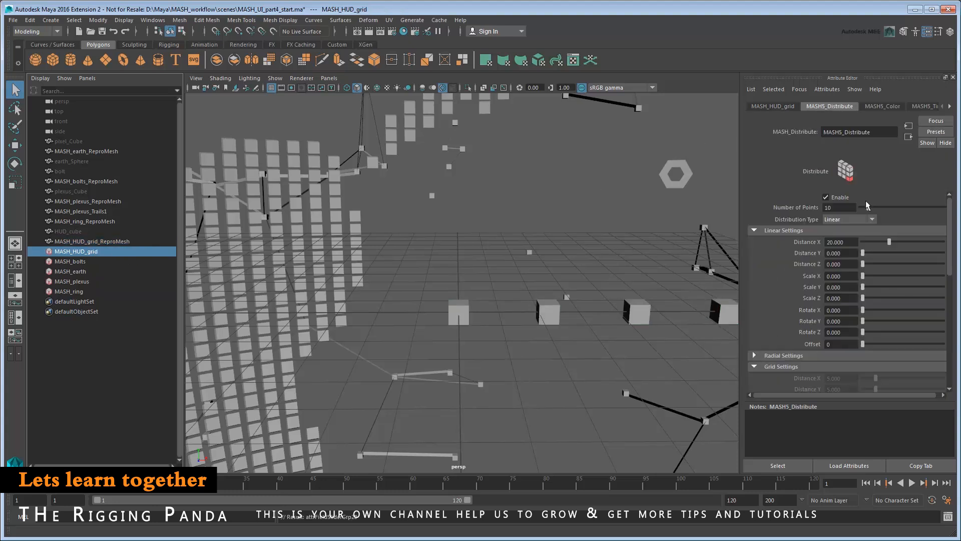
click(863, 219)
click(850, 280)
drag(949, 218, 960, 277)
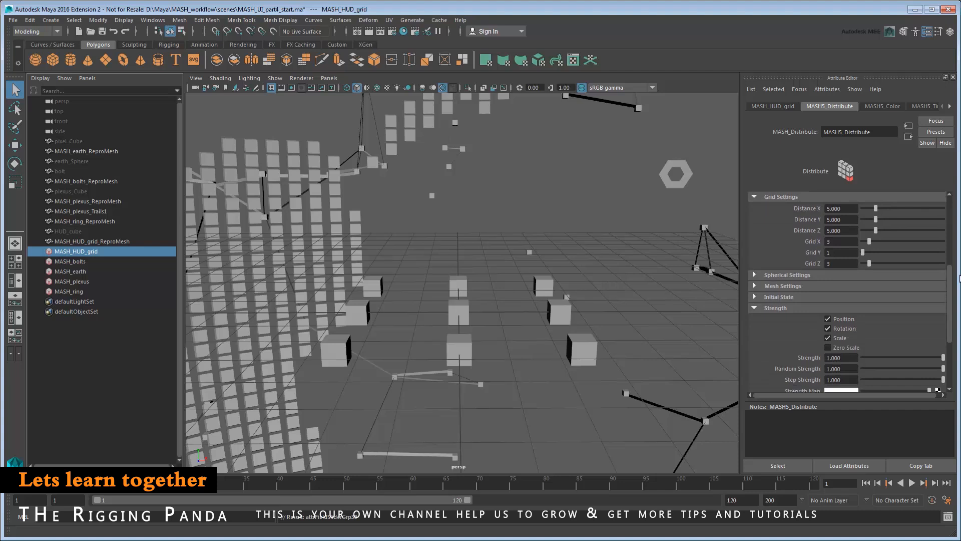
drag(839, 253, 807, 254)
text(5)
key(Tab)
text(5)
key(Return)
alt+right_drag(702, 240, 583, 273)
alt+drag(605, 280, 641, 265)
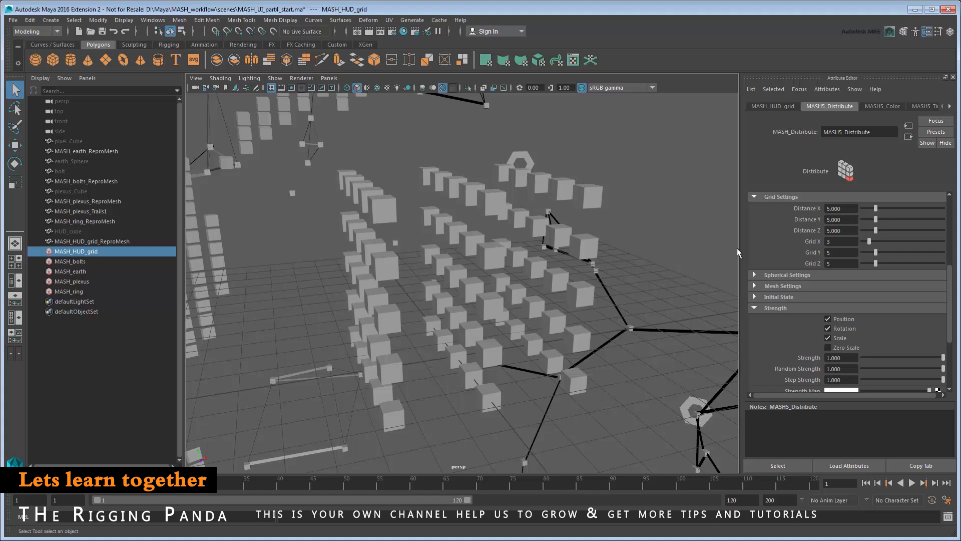
Space the grid cubes 3 apart on Distance X, Y and Z.
drag(845, 209, 817, 209)
text(3)
key(Tab)
text(3)
key(Tab)
text(3)
key(Return)
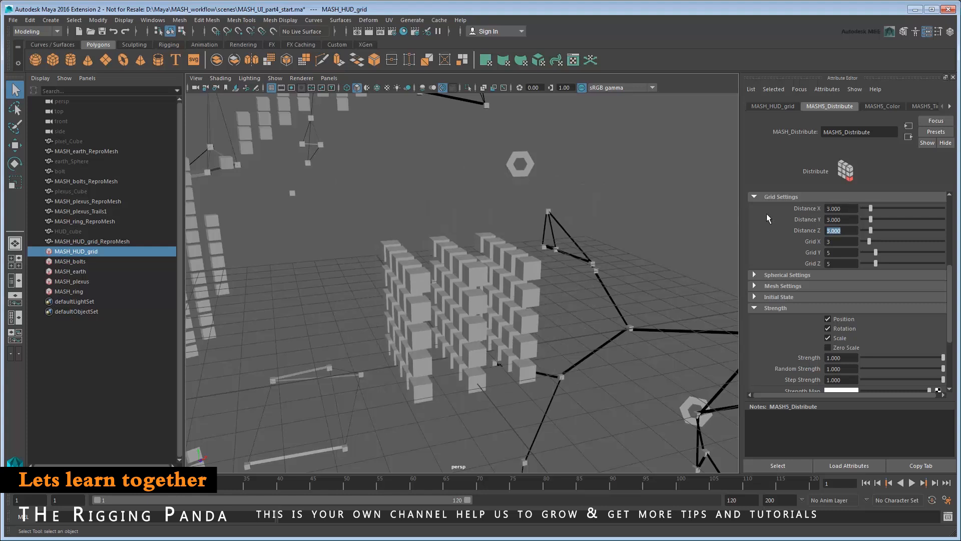
alt+middle_drag(630, 269, 616, 218)
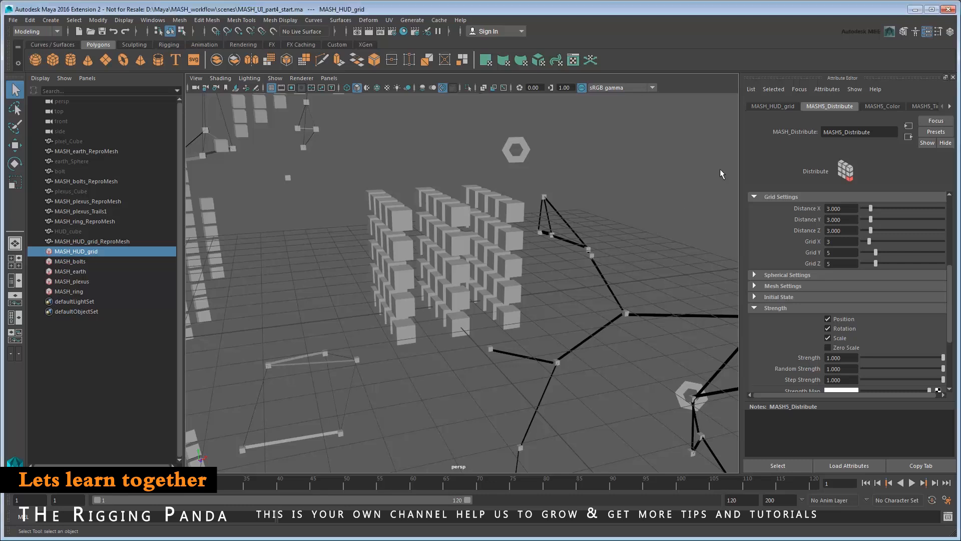
click(769, 106)
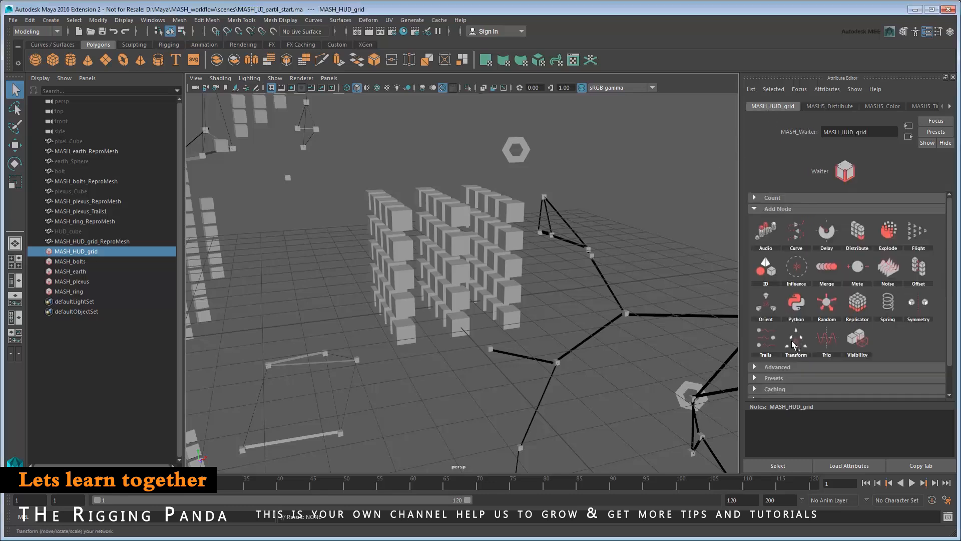
Add a Transform node, test 90° Y rotation then reset to 0, and create its controller locator.
click(806, 348)
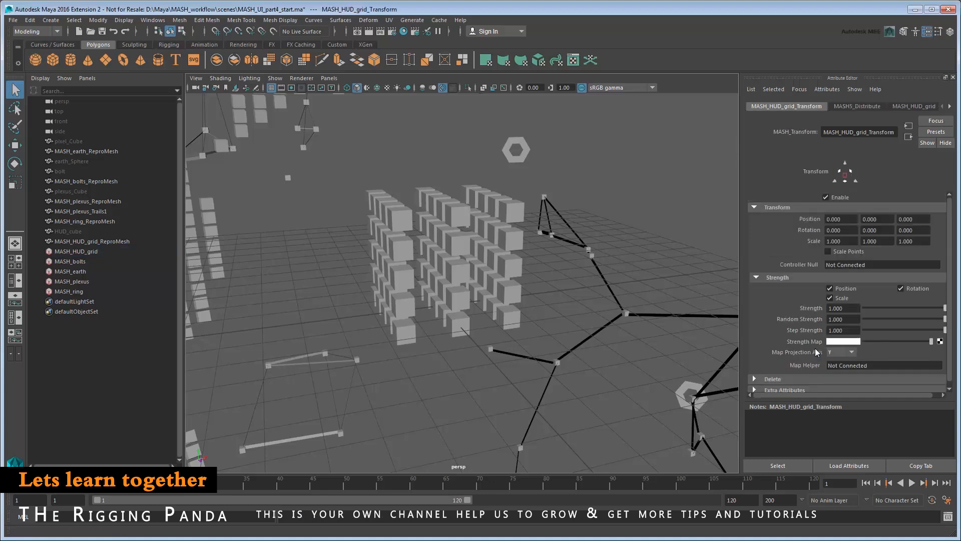
click(867, 230)
text(9)
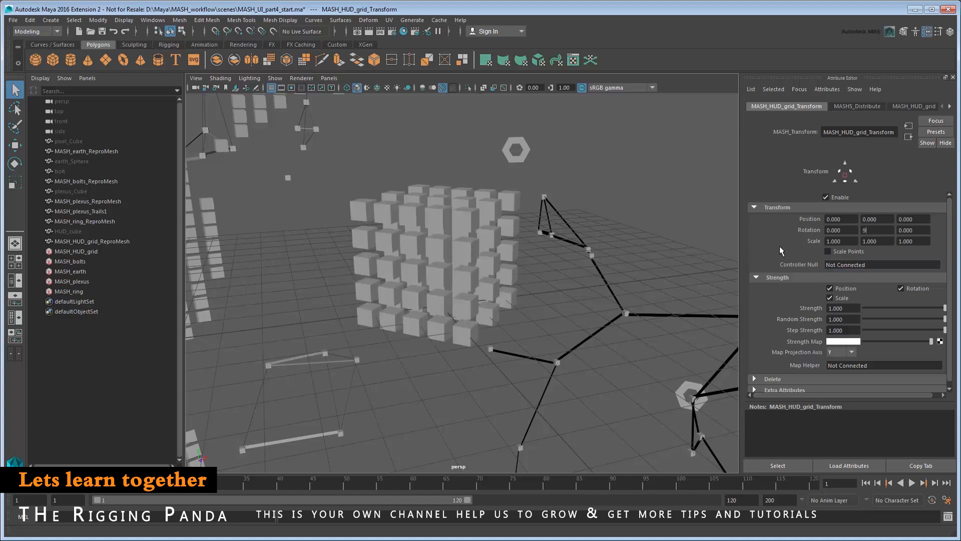
text(0)
key(Return)
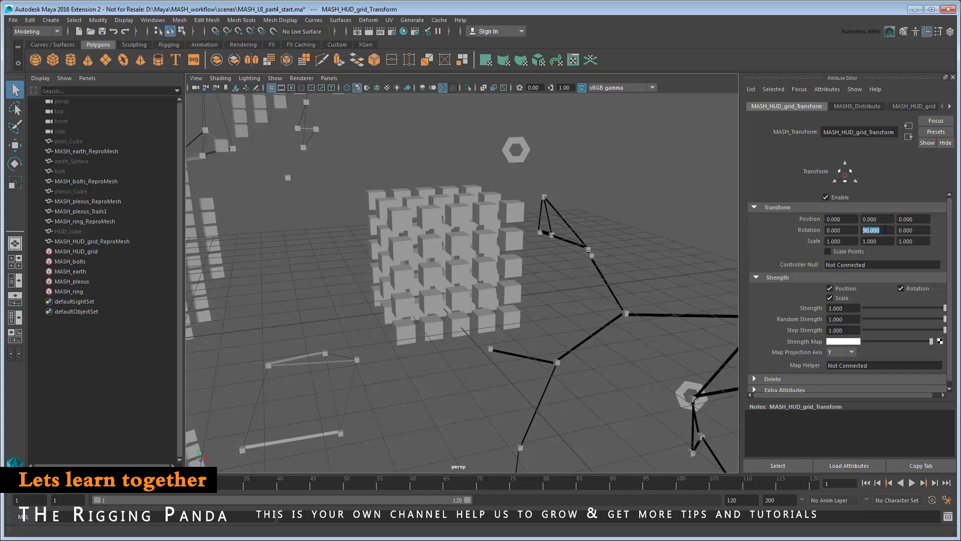
text(0)
key(Return)
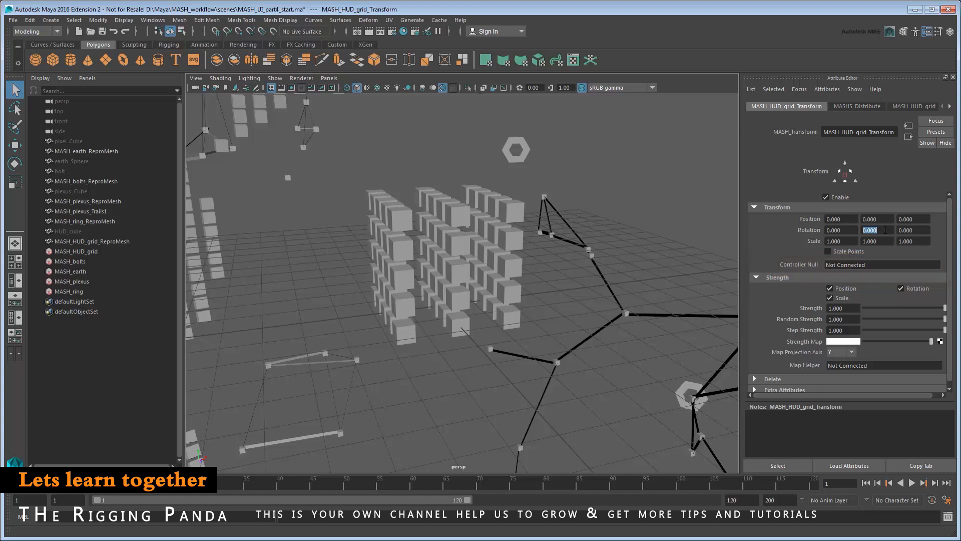
right_drag(860, 265, 870, 283)
alt+drag(661, 300, 625, 346)
Rotate the controller locator on Y and Z to test turning the cube grid.
key(4)
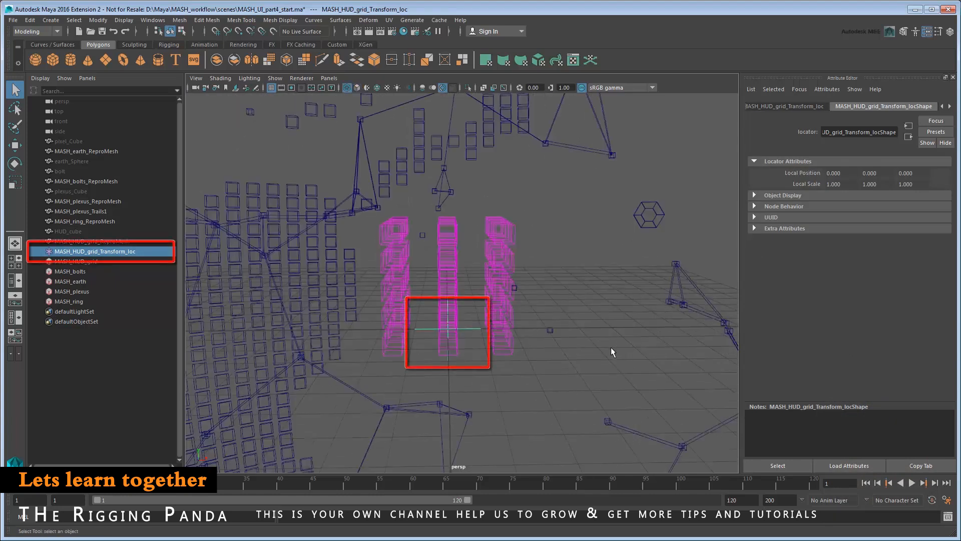
key(5)
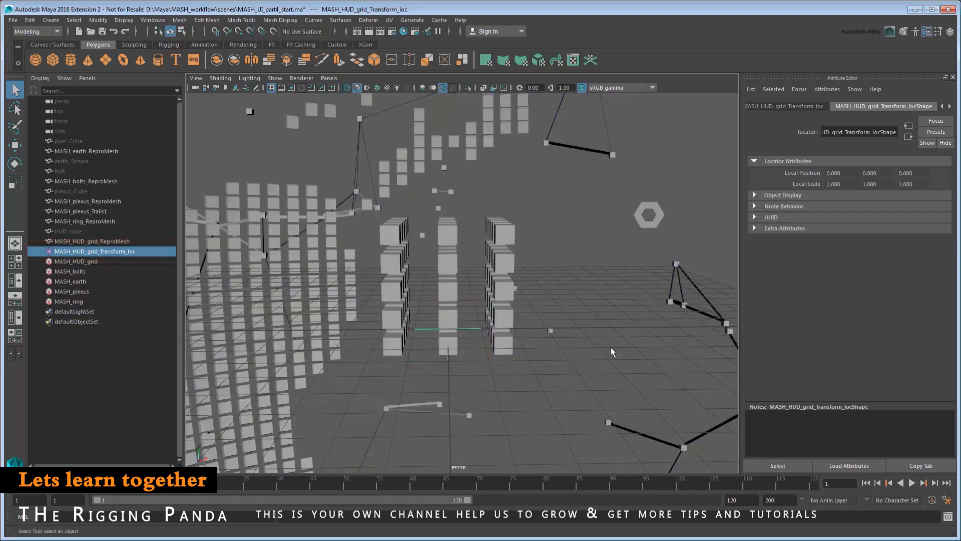
click(15, 163)
mouse_move(436, 341)
mouse_down()
mouse_move(426, 339)
mouse_move(452, 343)
mouse_up()
drag(433, 291, 405, 334)
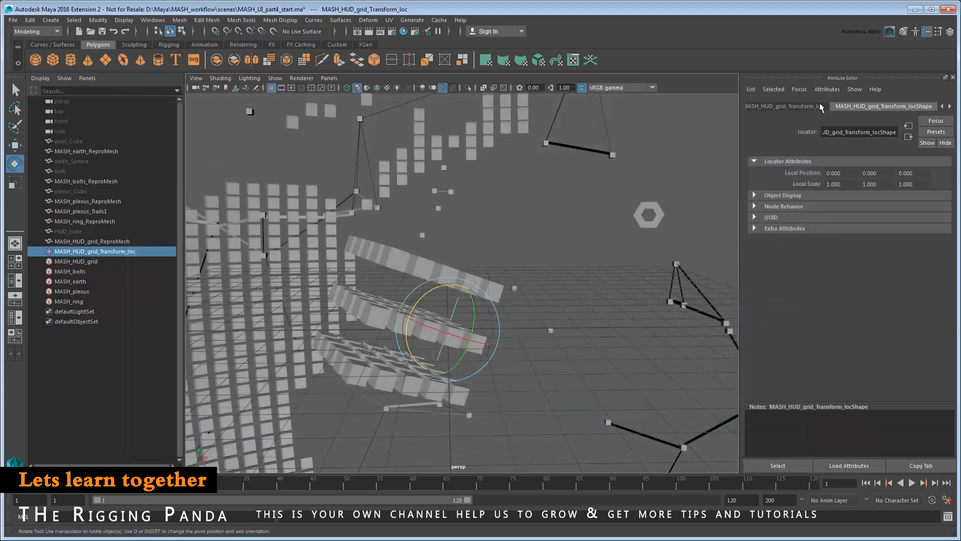
Reset the locator's rotation values to 0.
click(820, 105)
drag(845, 184, 800, 189)
text(0)
key(Tab)
text(0)
key(Tab)
text(0)
key(Return)
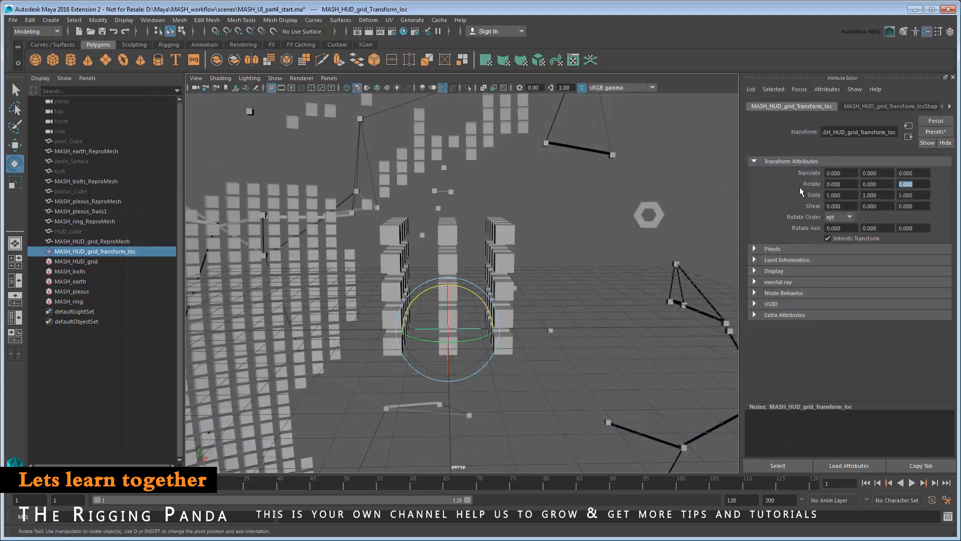
Set the locator's Translate Y to -1.5 and hide it.
click(877, 173)
text(-1.5)
key(Return)
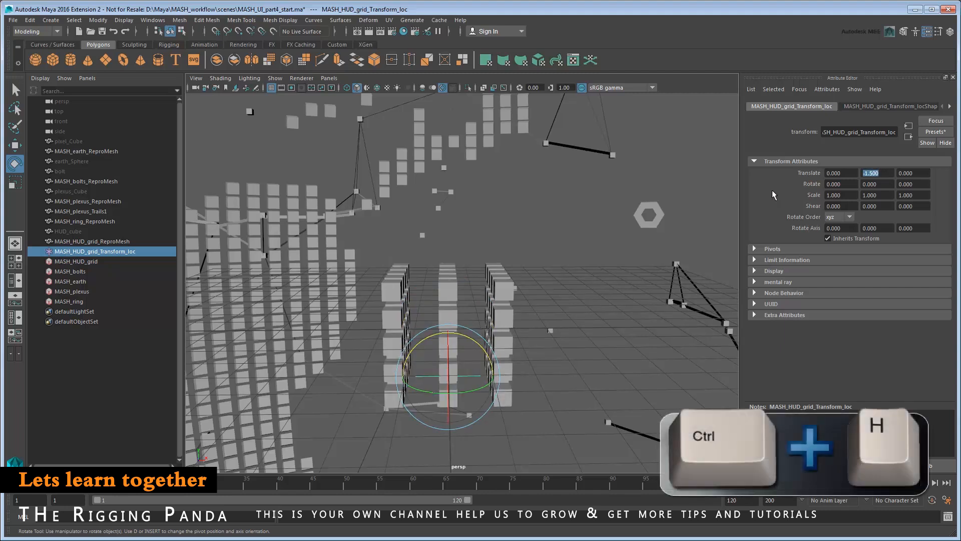
key(ctrl+h)
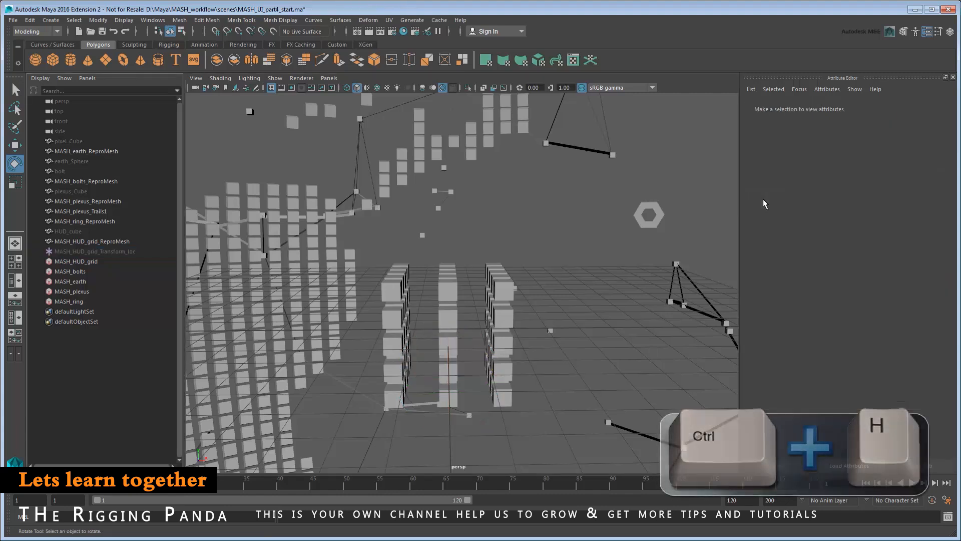
alt+middle_drag(596, 327, 607, 301)
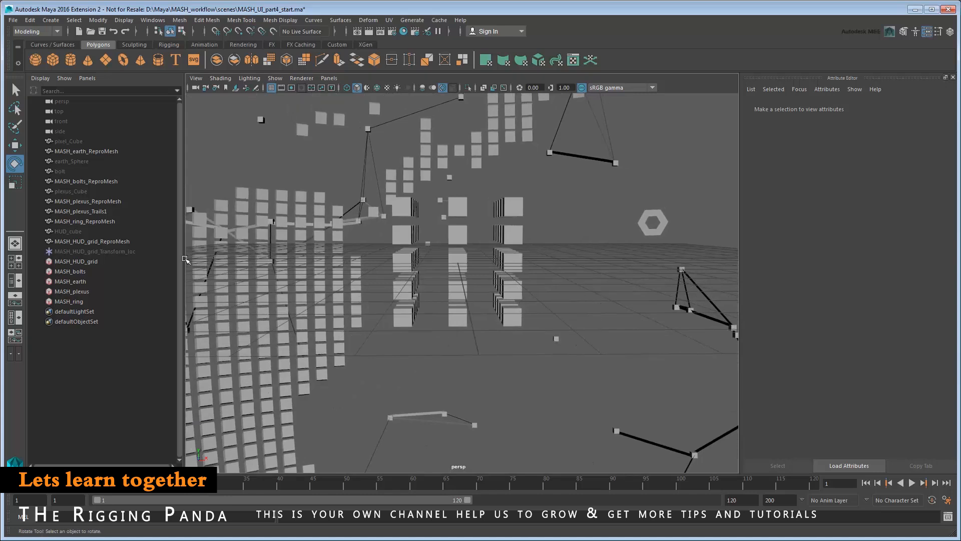
Add a second Transform node with a controller locator, test-rotating and undoing.
click(89, 261)
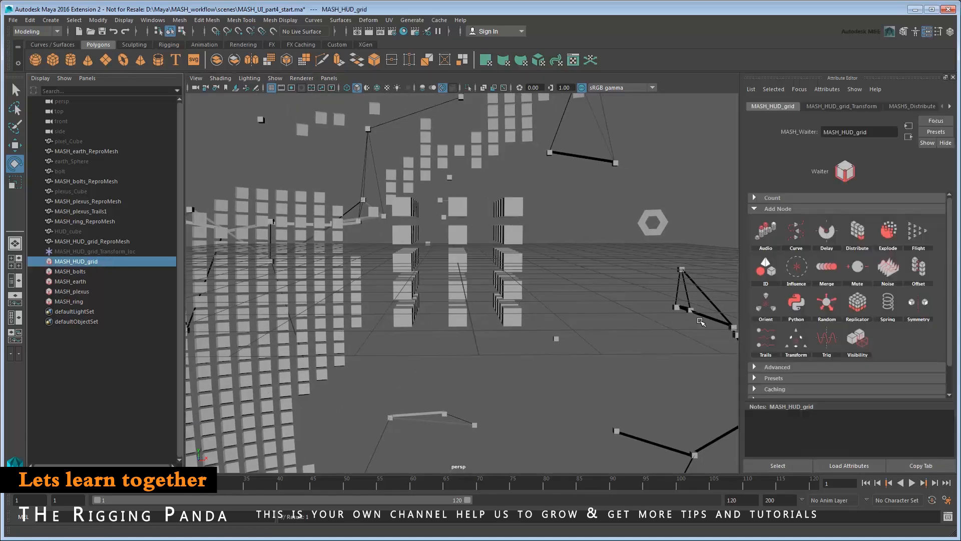
click(802, 341)
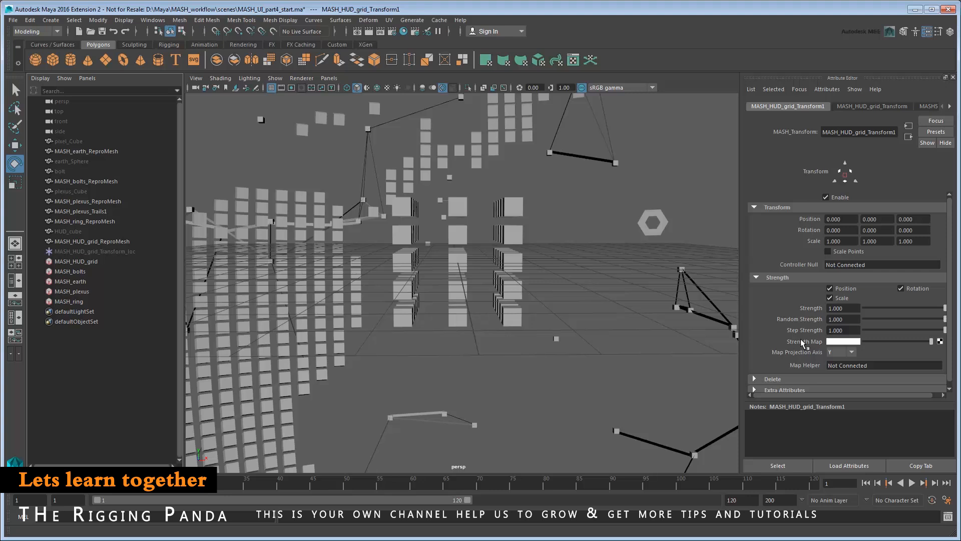
right_drag(840, 263, 857, 281)
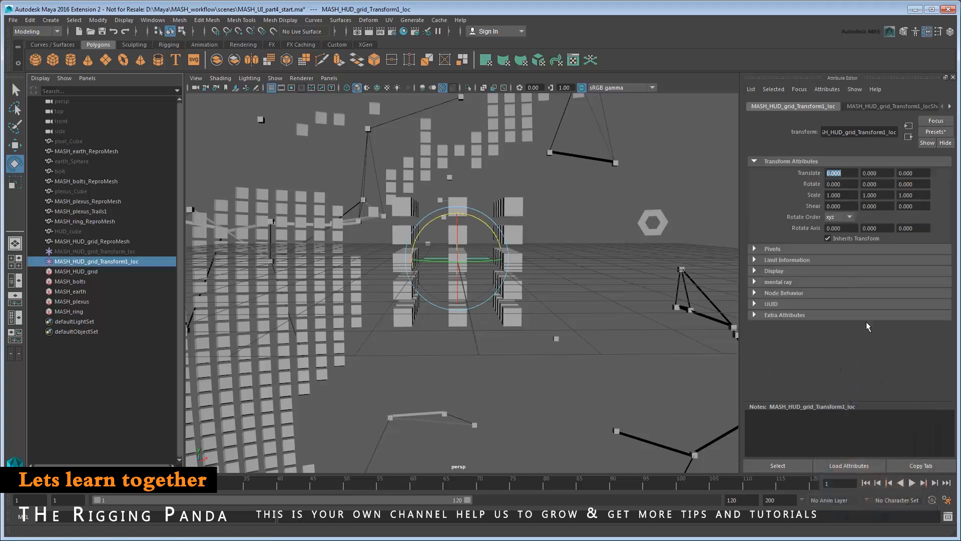
drag(446, 264, 563, 303)
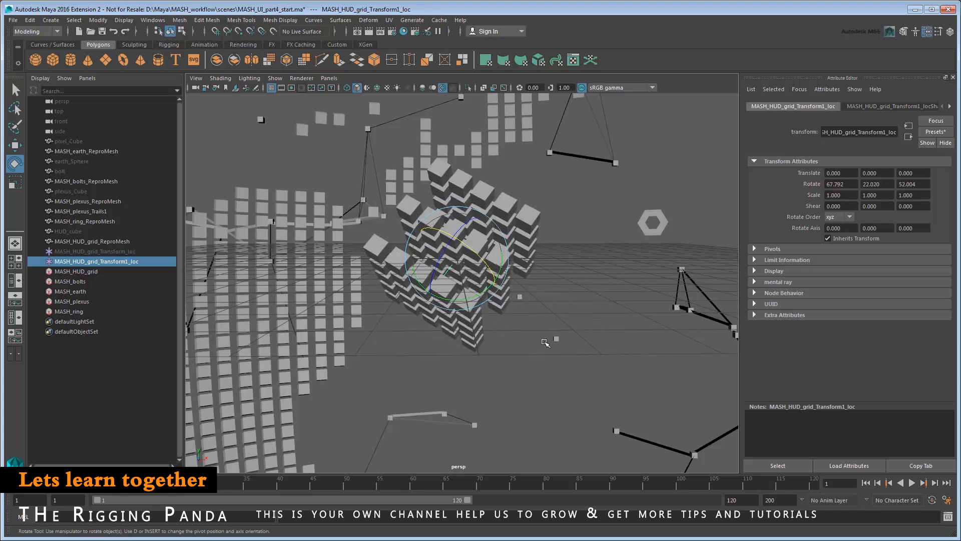
key(ctrl+z)
key(ctrl+z)
key(ctrl+z)
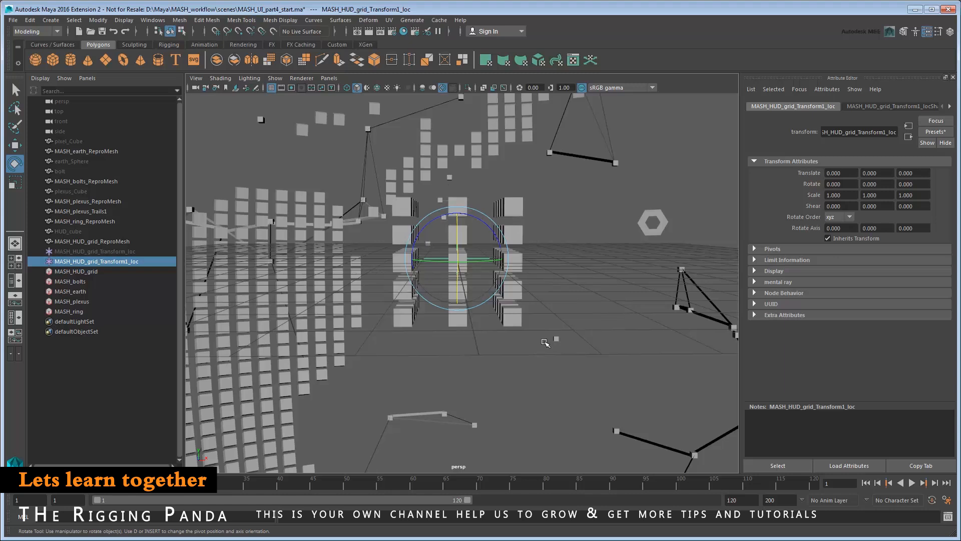
Save the scene and set the new locator's Rotate Y to 45.
key(ctrl+s)
drag(878, 184, 856, 184)
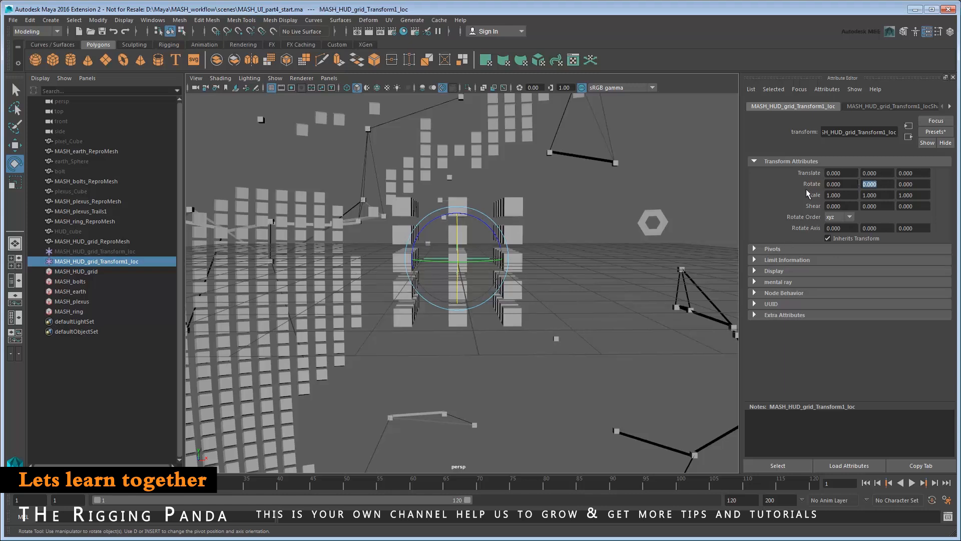
text(45)
key(Return)
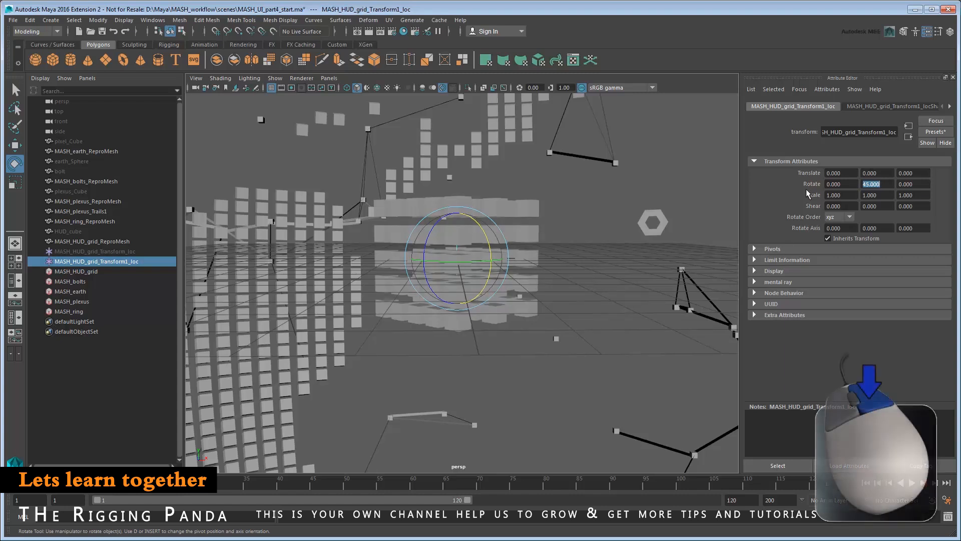
Key the locator's rotation at the start and Rotate Z 1080 at frame 120.
right_click(825, 184)
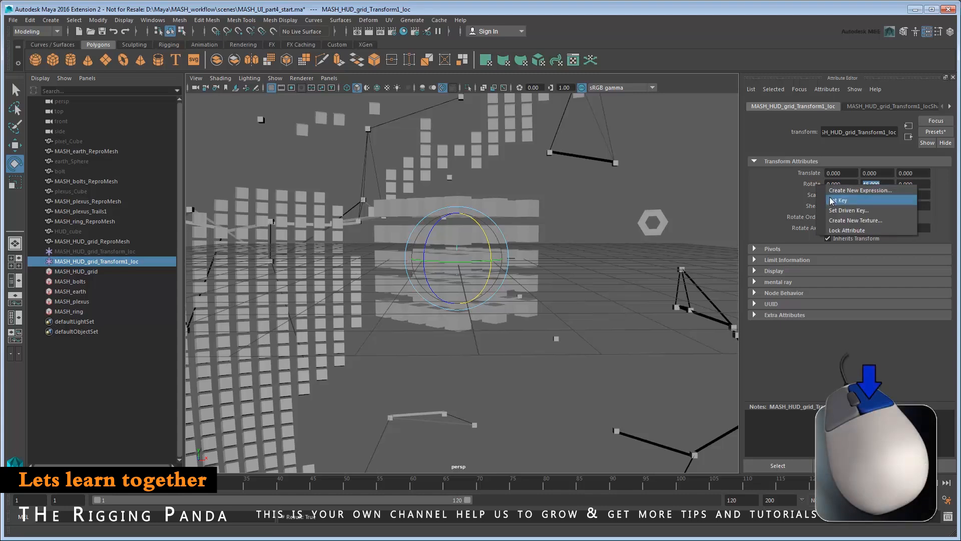
click(832, 201)
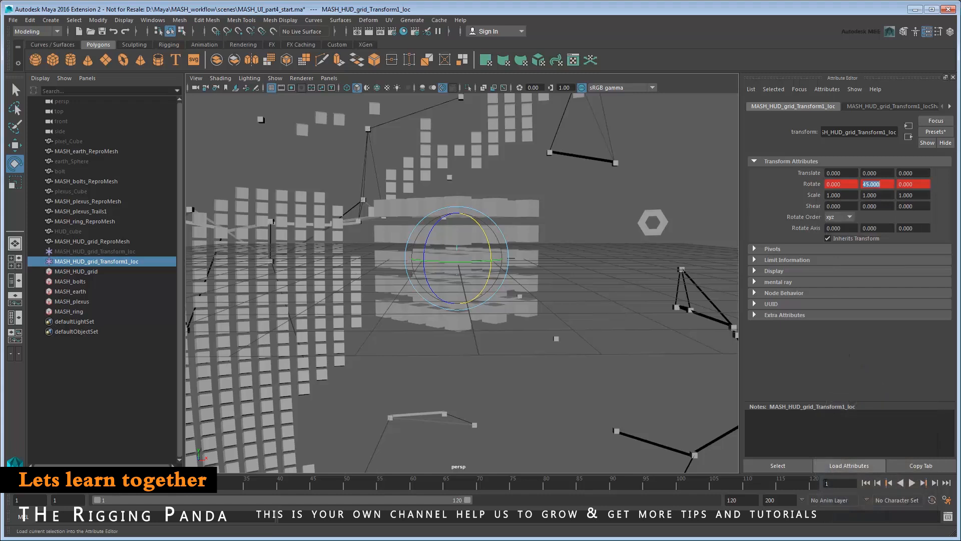
click(815, 485)
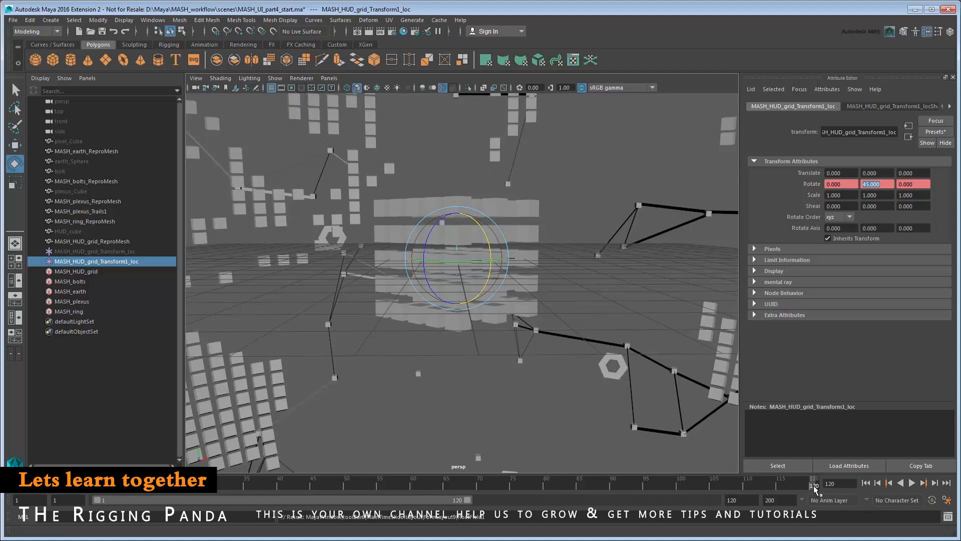
drag(915, 184, 782, 187)
text(1080)
key(Return)
right_click(814, 184)
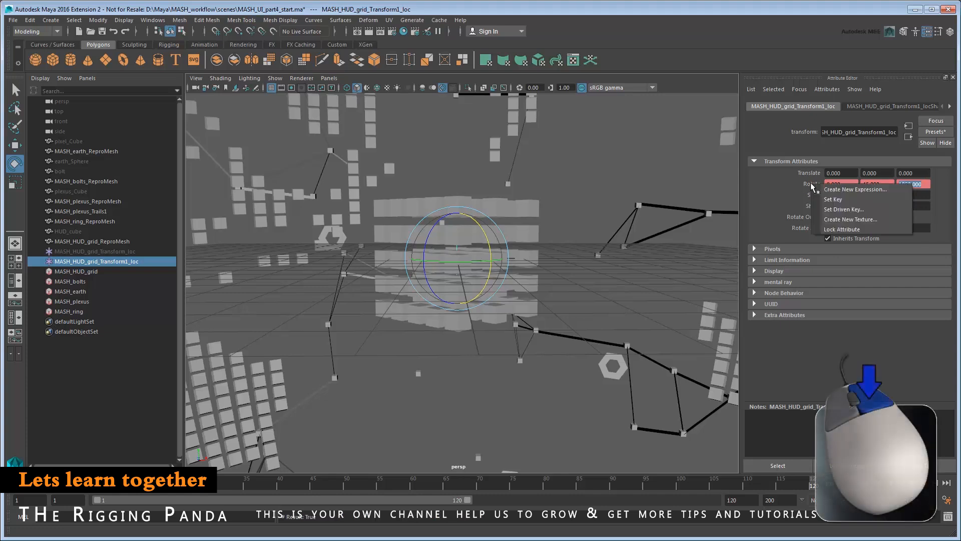
click(829, 200)
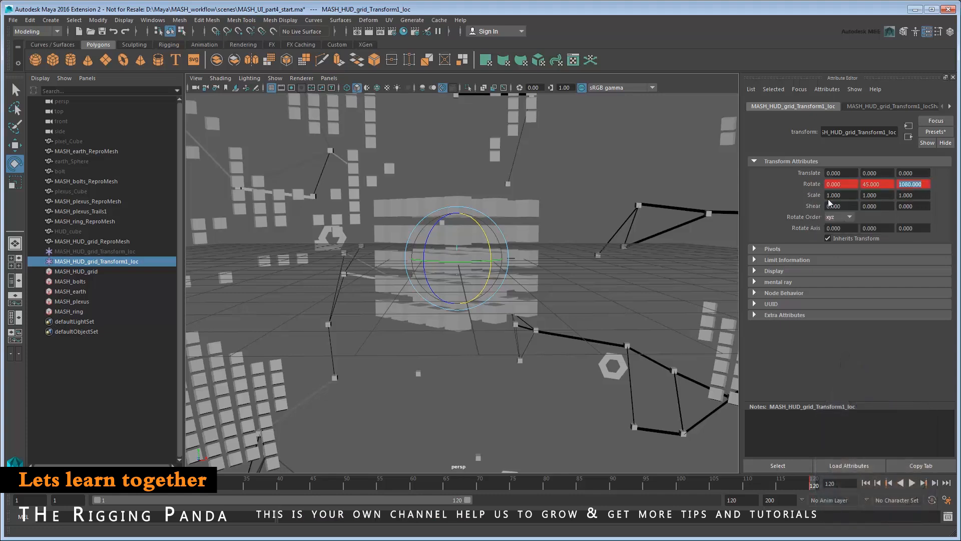
Play the animation from the first frame to check the spin.
click(866, 482)
click(912, 484)
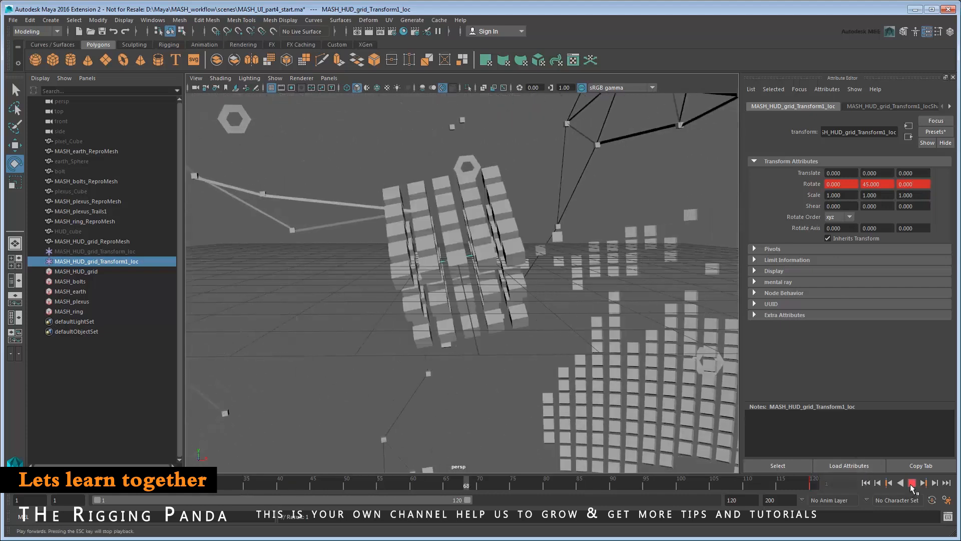
click(911, 484)
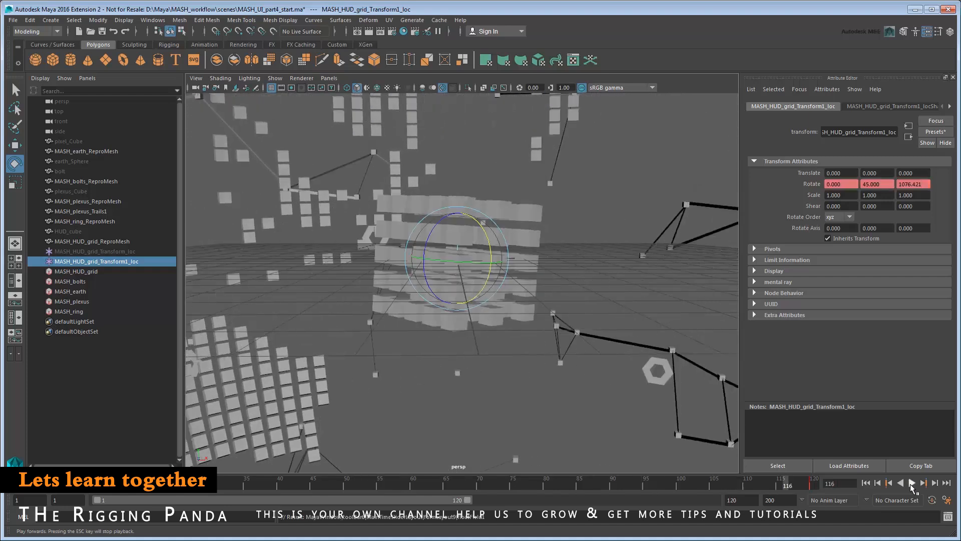
click(912, 483)
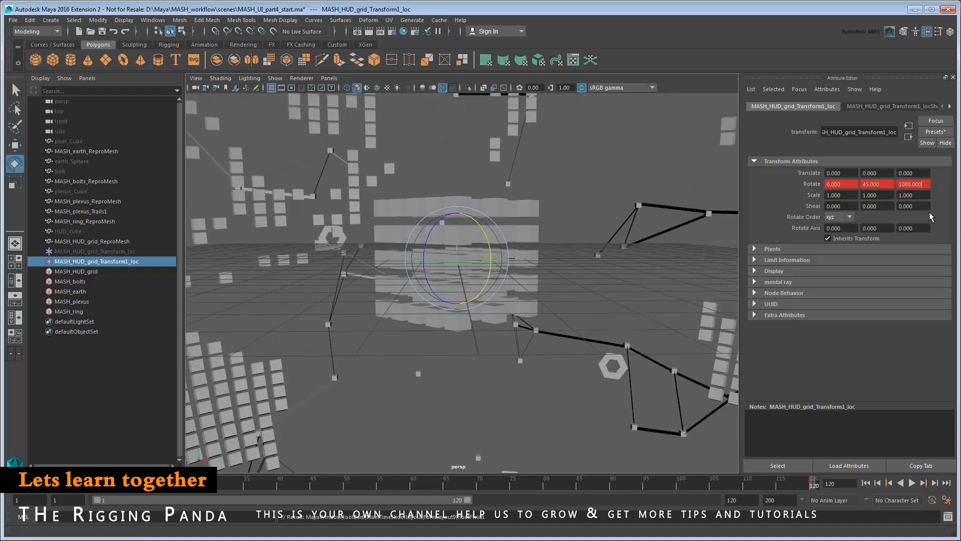
Re-key Rotate Z at -360 on frame 120 and play back again.
click(910, 184)
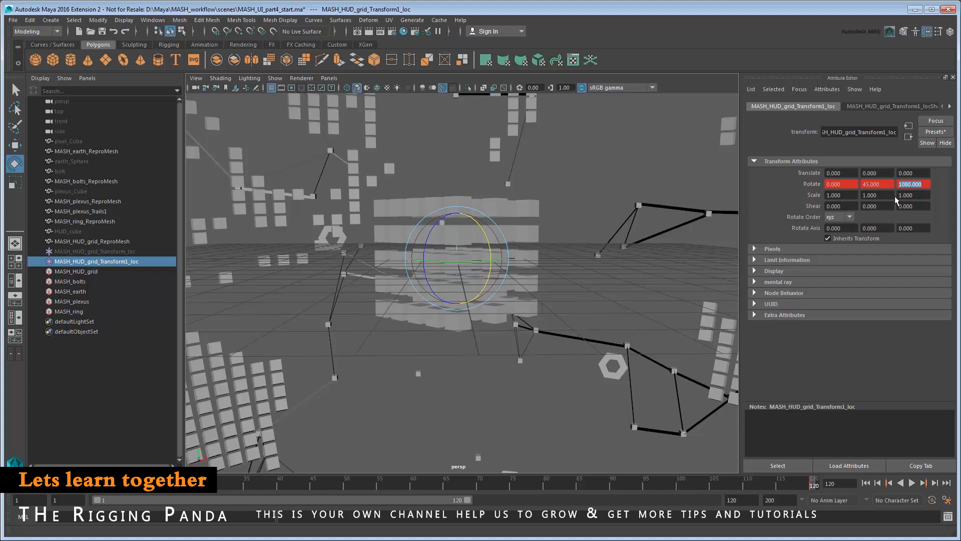
text(-360)
key(Return)
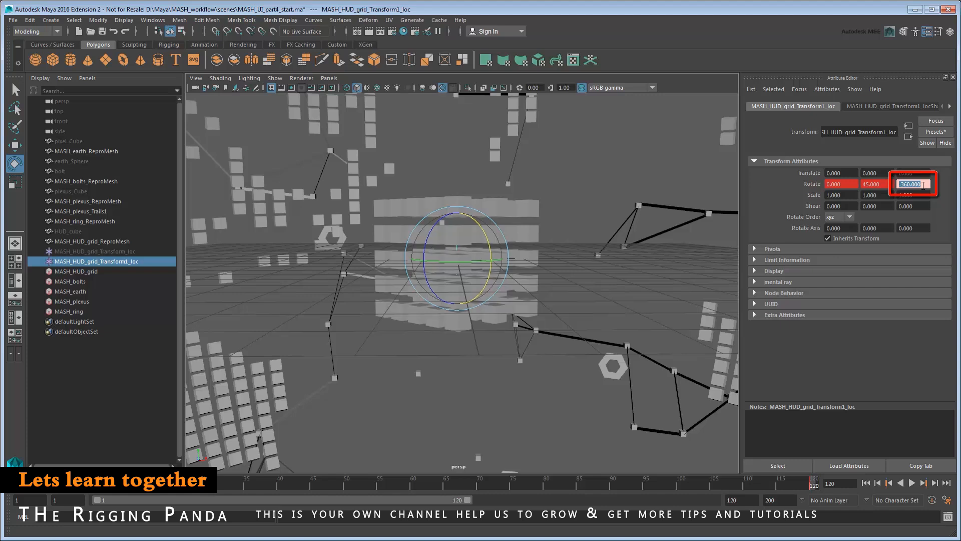
right_click(923, 185)
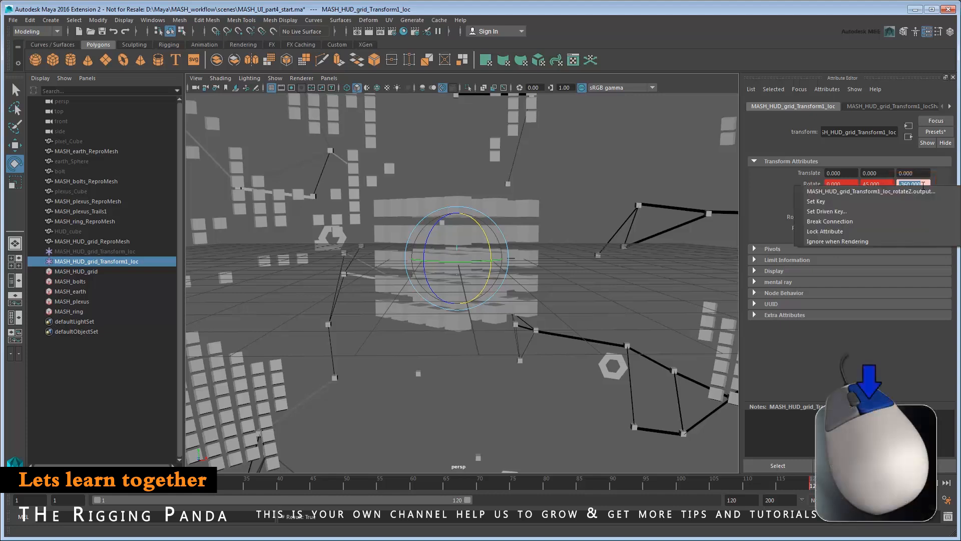
click(919, 203)
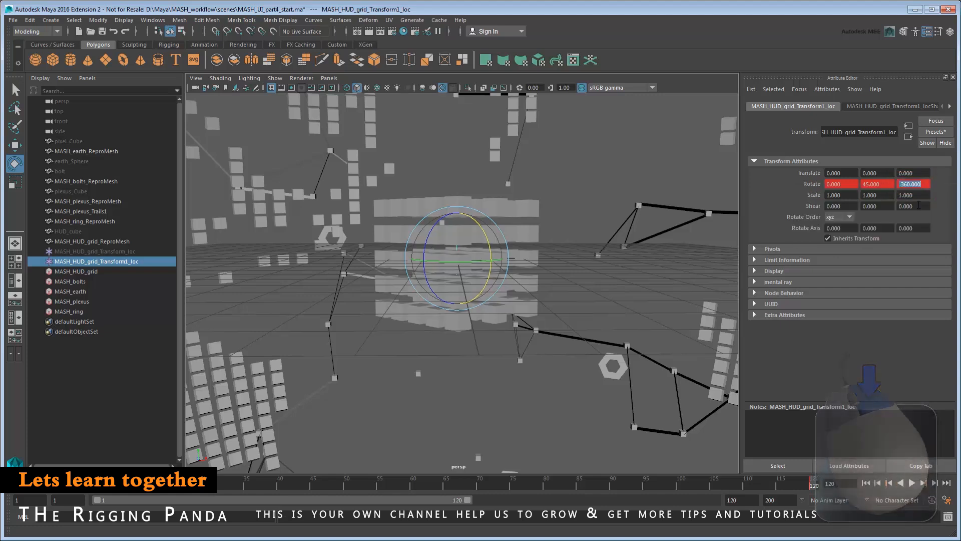
click(912, 483)
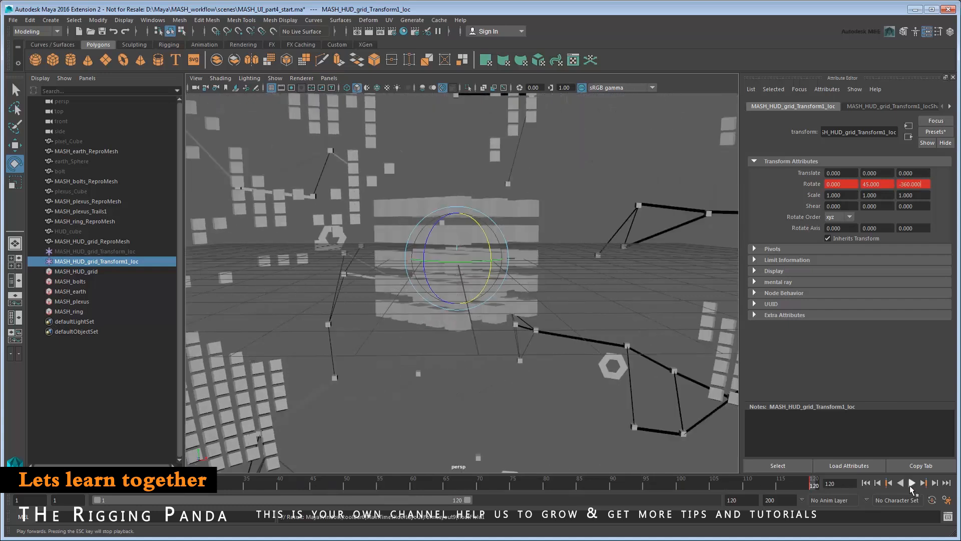
click(848, 185)
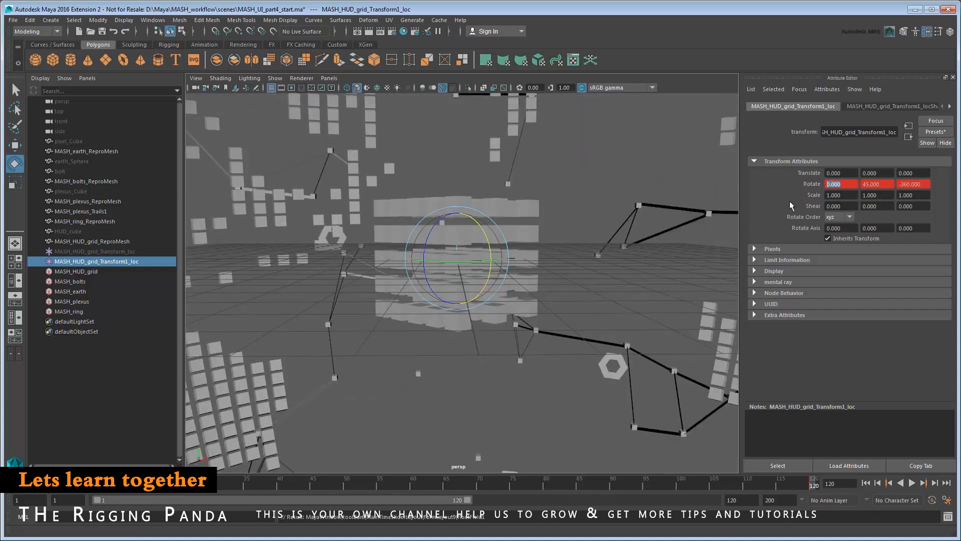
Key the locator's Rotate X at 180.
text(180)
key(Return)
right_click(848, 183)
click(854, 200)
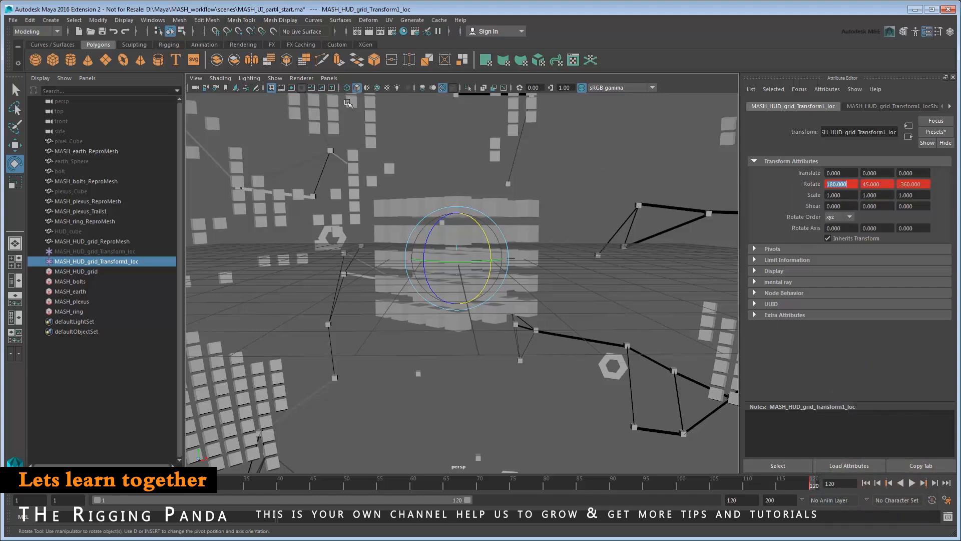
Set all the locator's rotation keys to linear tangents in the Graph Editor.
click(152, 20)
mouse_move(190, 48)
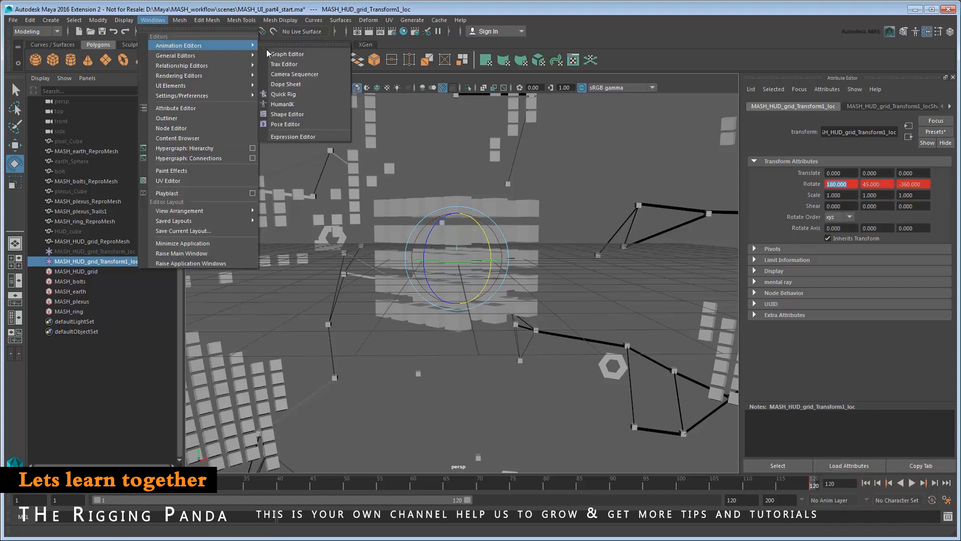
click(318, 57)
drag(221, 114, 887, 444)
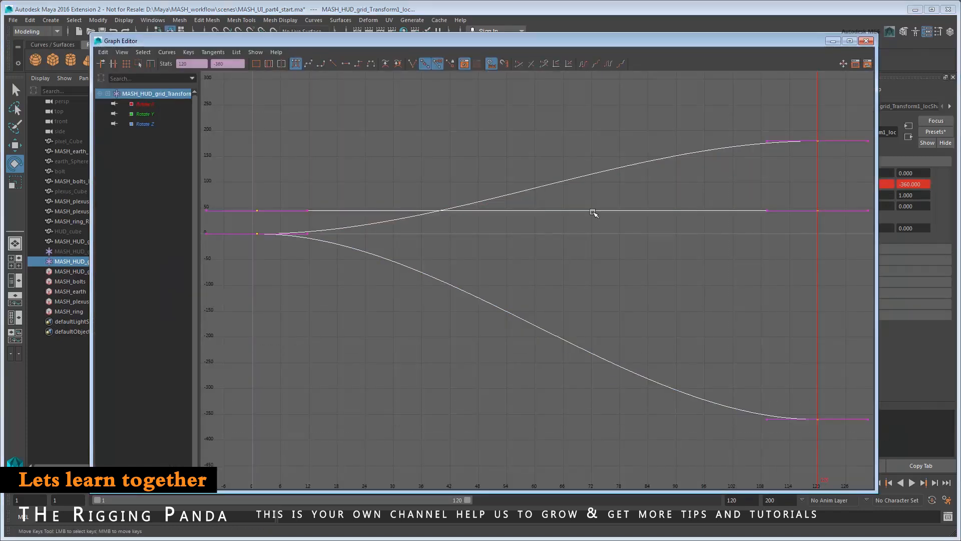
click(339, 66)
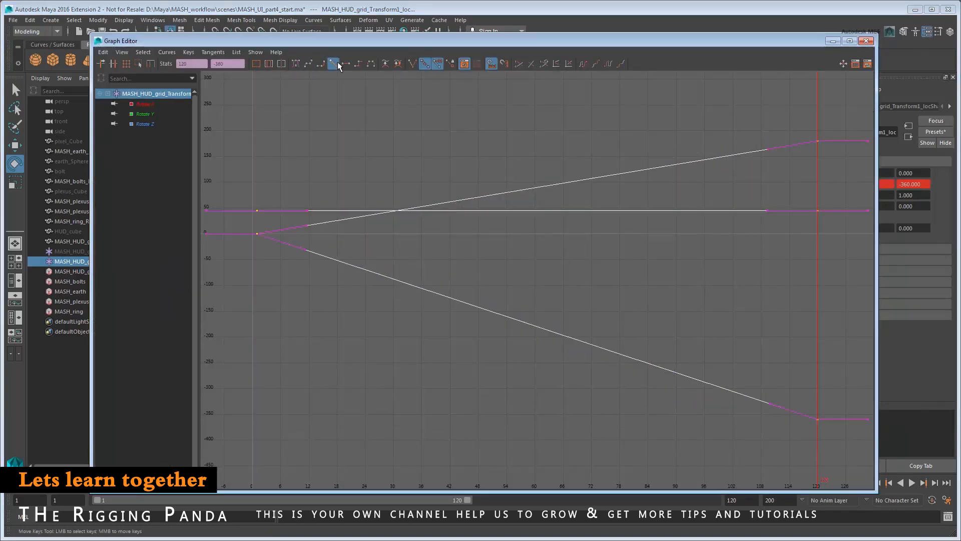
Close the Graph Editor and play back the grid's constant-speed rotation to check it.
click(866, 40)
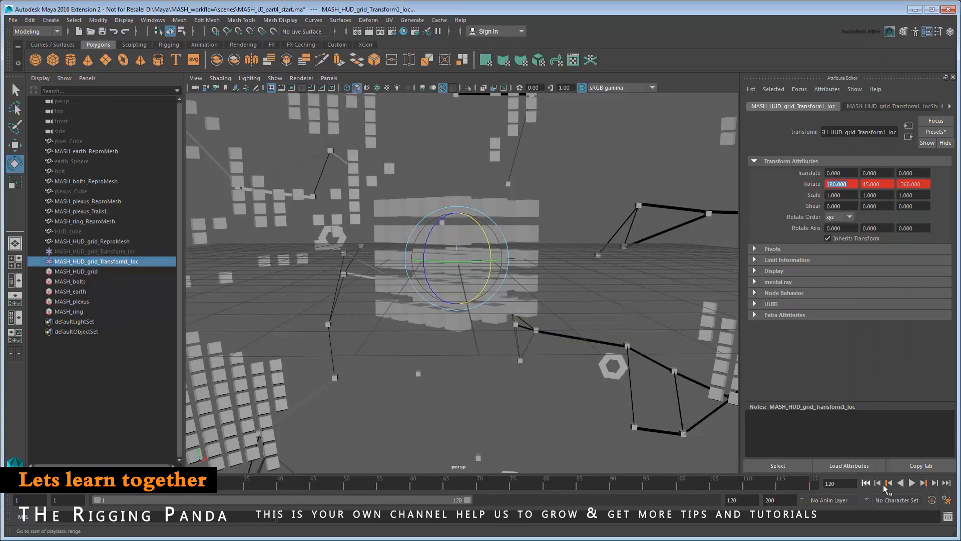
click(912, 484)
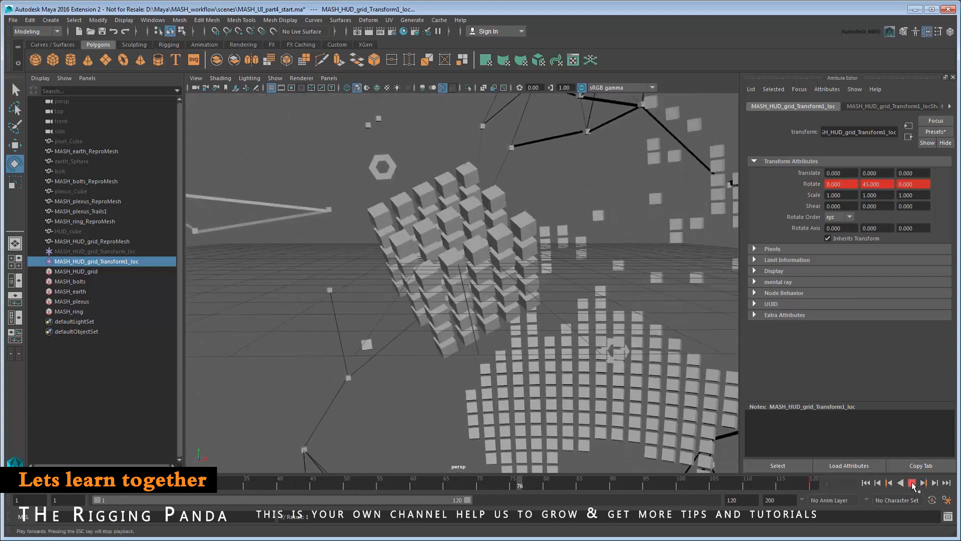
click(912, 483)
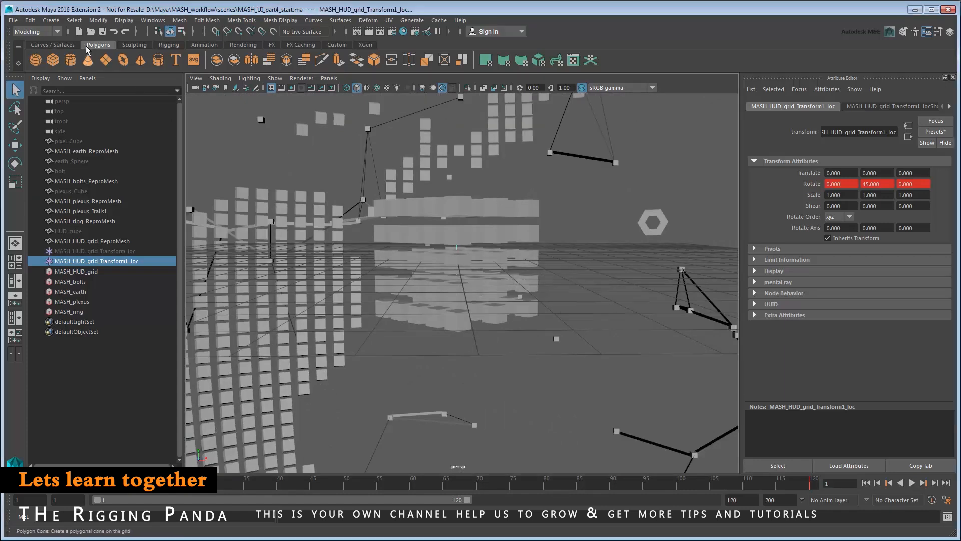
click(50, 20)
Create a new camera and rename it HUD_camera in the Outliner.
mouse_move(98, 87)
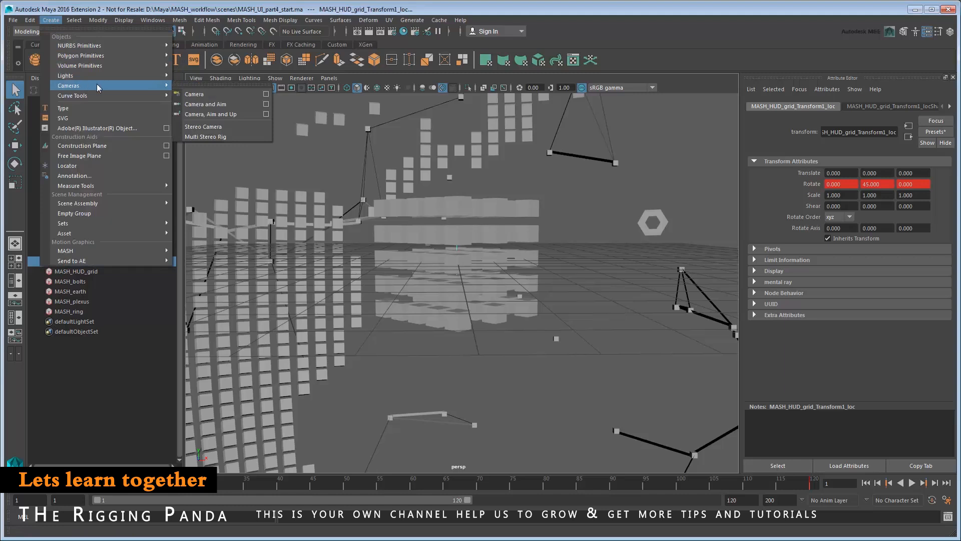
click(233, 94)
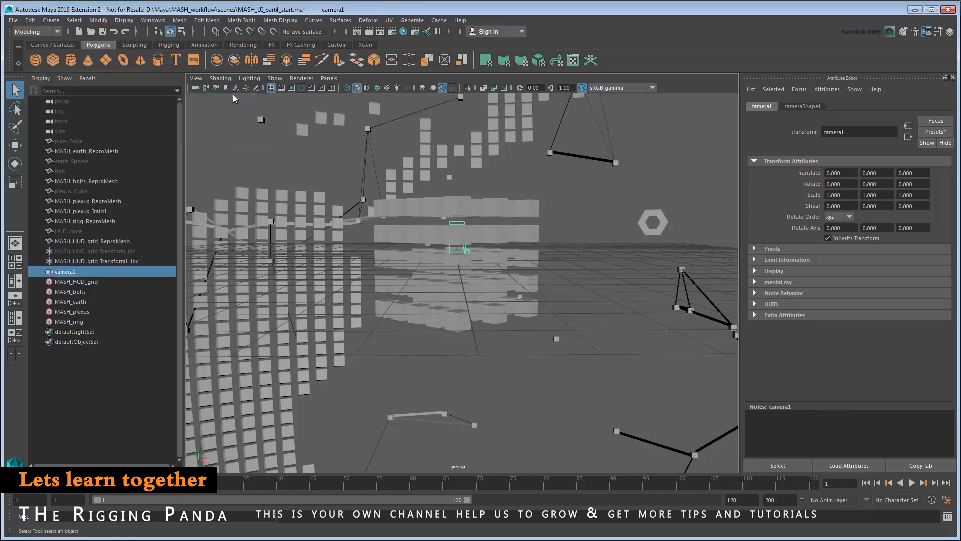
double_click(65, 271)
text(HUD_camera)
key(Return)
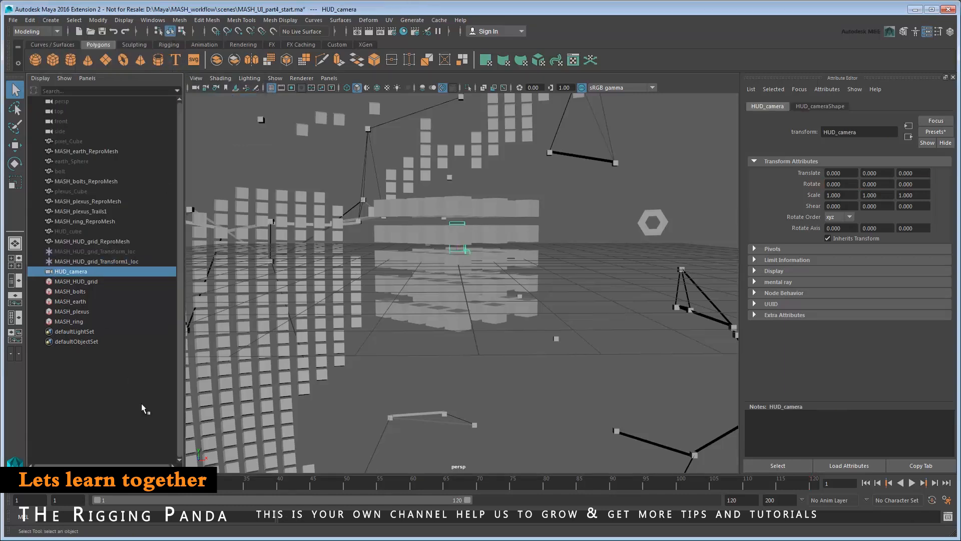
Look through HUD_camera and dolly out to Translate Z 175.879 to frame the whole voxel globe.
click(329, 78)
mouse_move(370, 89)
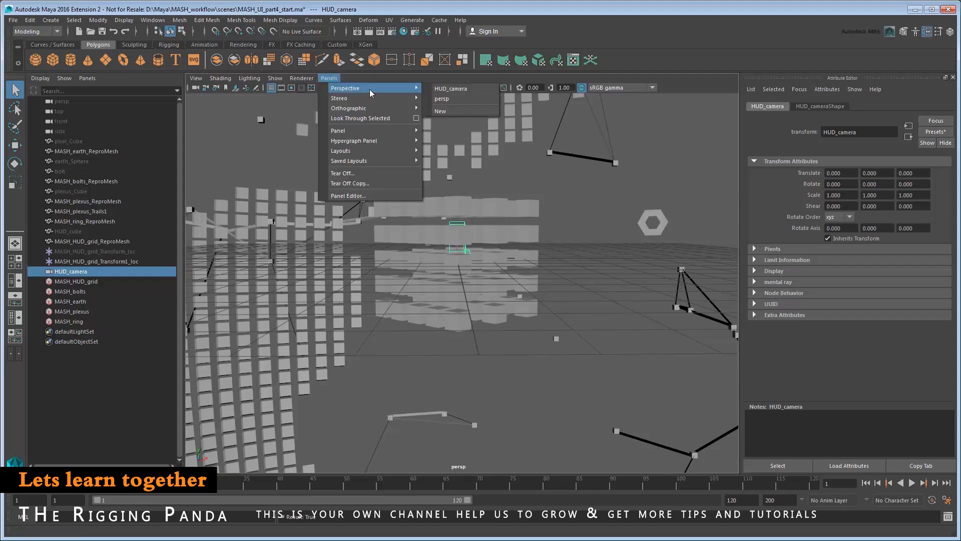
click(479, 91)
scroll(467, 330, down, 15)
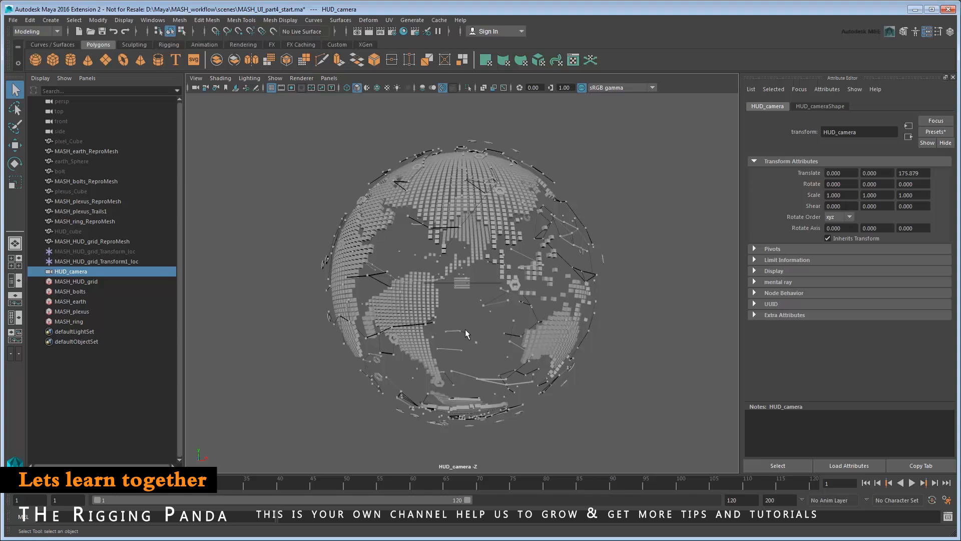
Turn on the 960x540 resolution gate in the HUD_camera view.
click(203, 78)
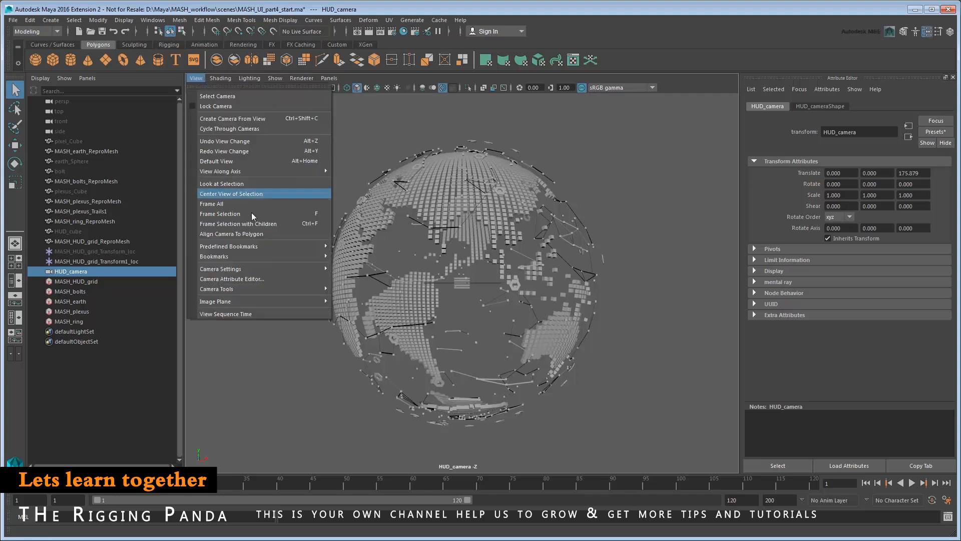
mouse_move(261, 269)
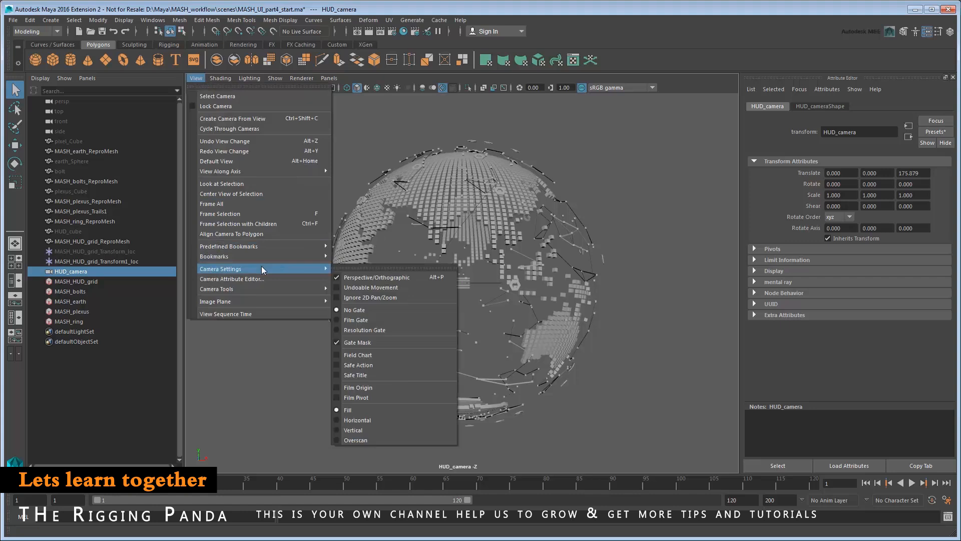
click(404, 330)
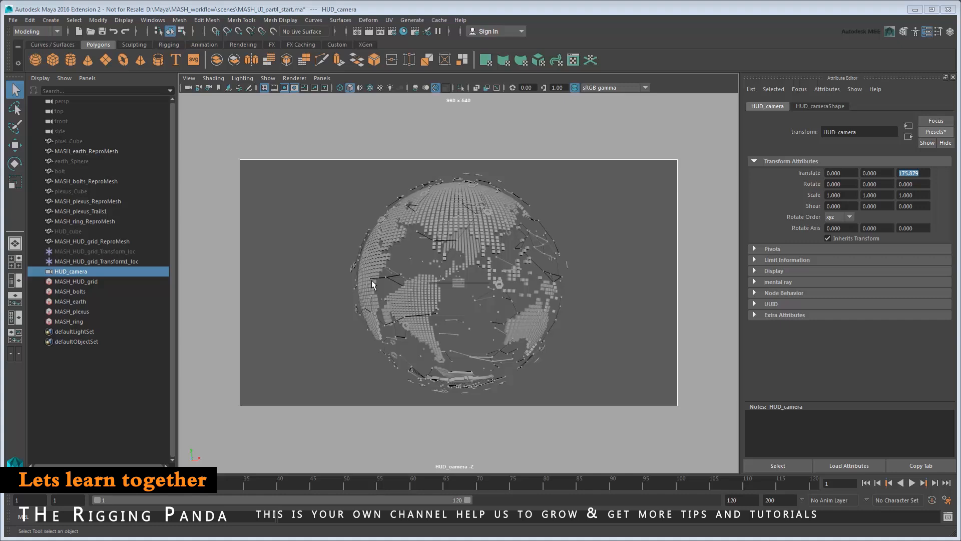
Save HUD_camera's transform as the attribute preset HUD_camera_default.
click(935, 131)
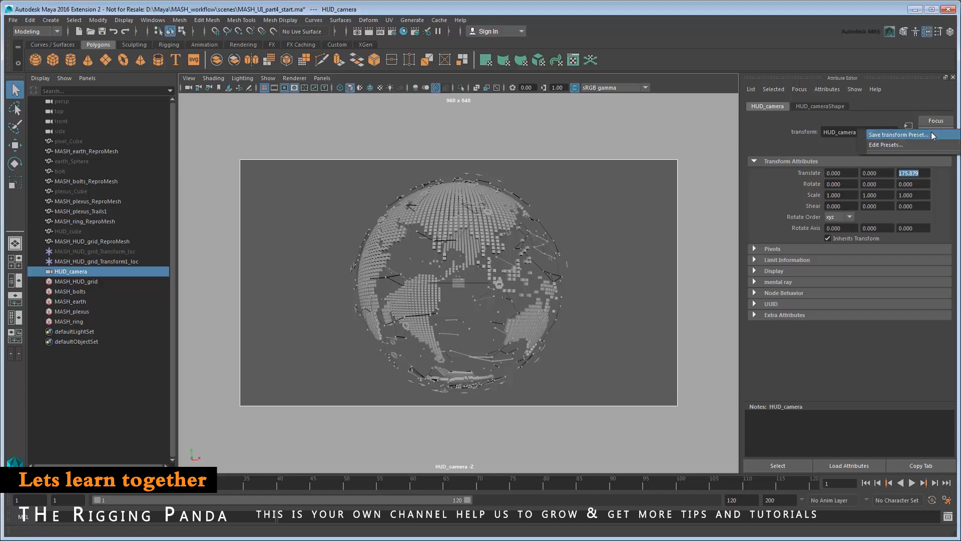
click(932, 136)
text(_default)
click(407, 274)
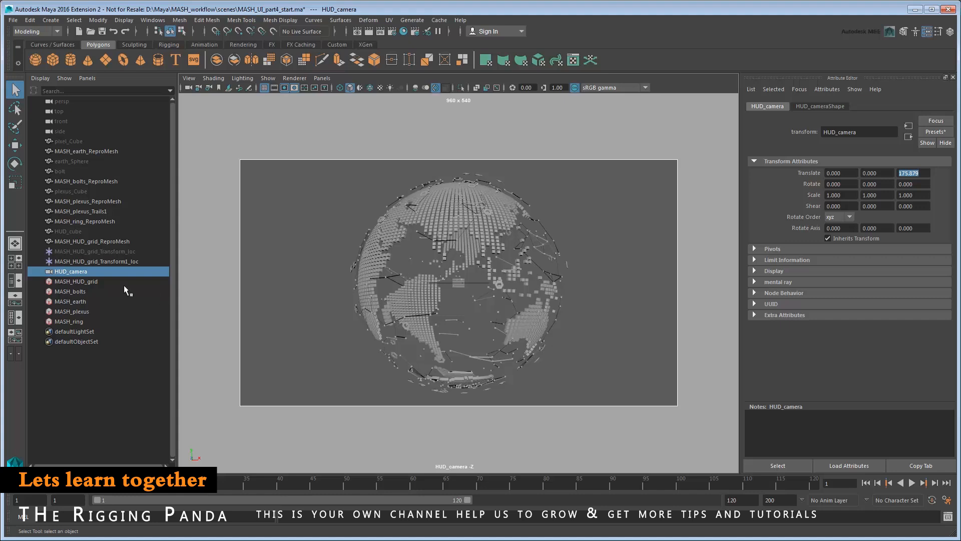
click(92, 283)
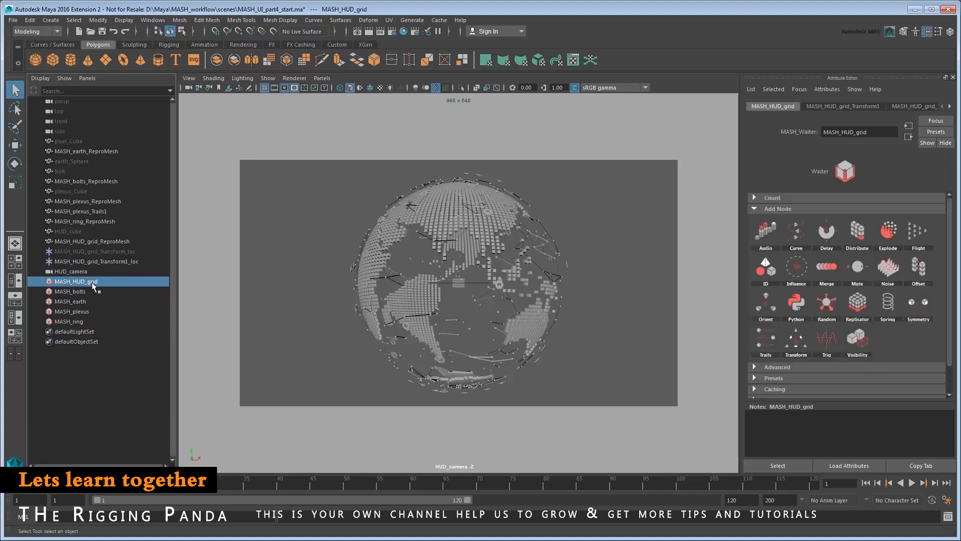
Add a MASH Transform node to MASH_HUD_grid driven by a new Transform2 locator, and show four views.
click(798, 340)
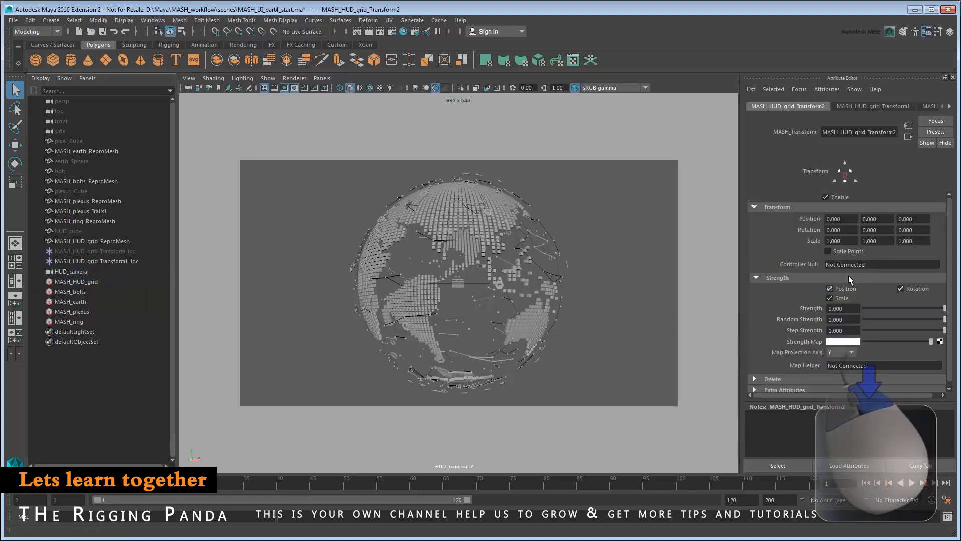
right_click(891, 264)
click(905, 283)
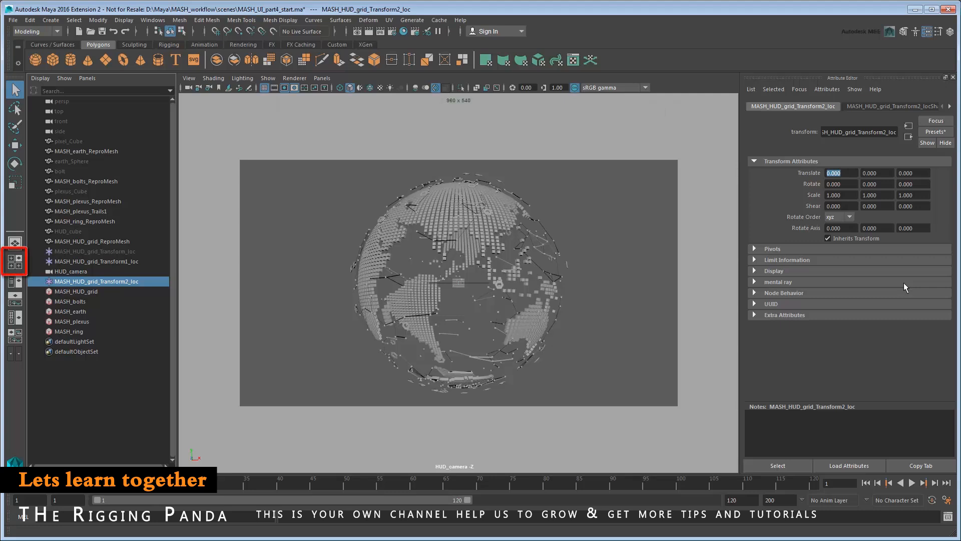
click(12, 264)
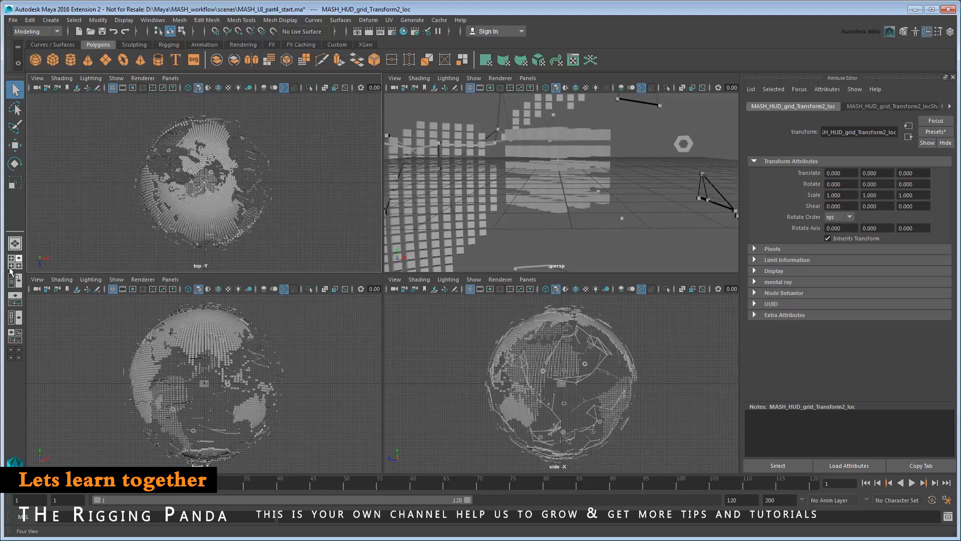
Show HUD_camera in the top-right panel and open a floating Outliner.
click(526, 78)
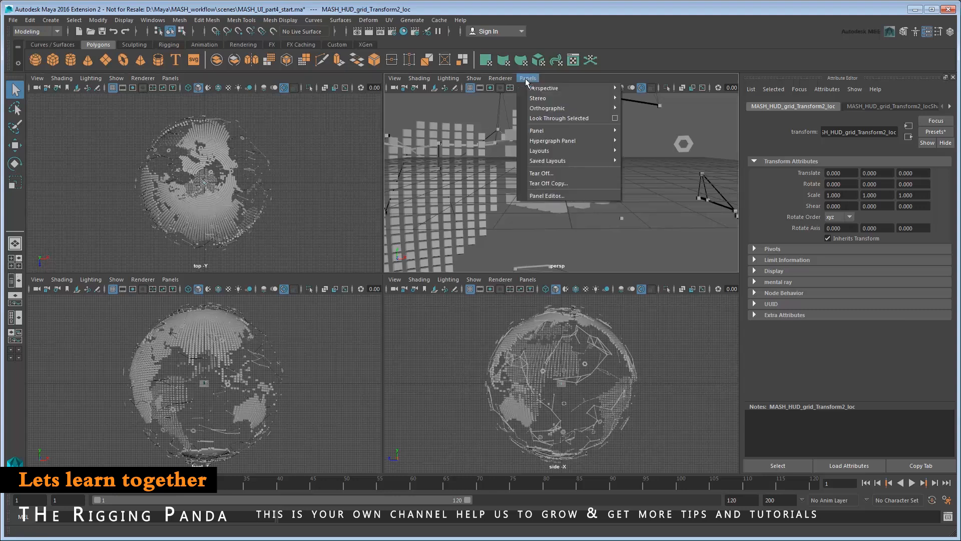
mouse_move(575, 88)
click(666, 89)
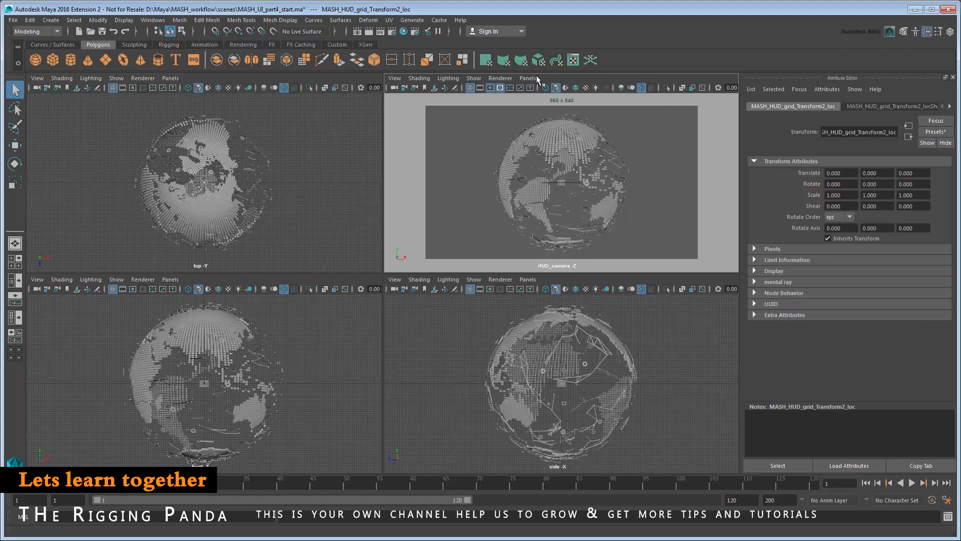
click(153, 20)
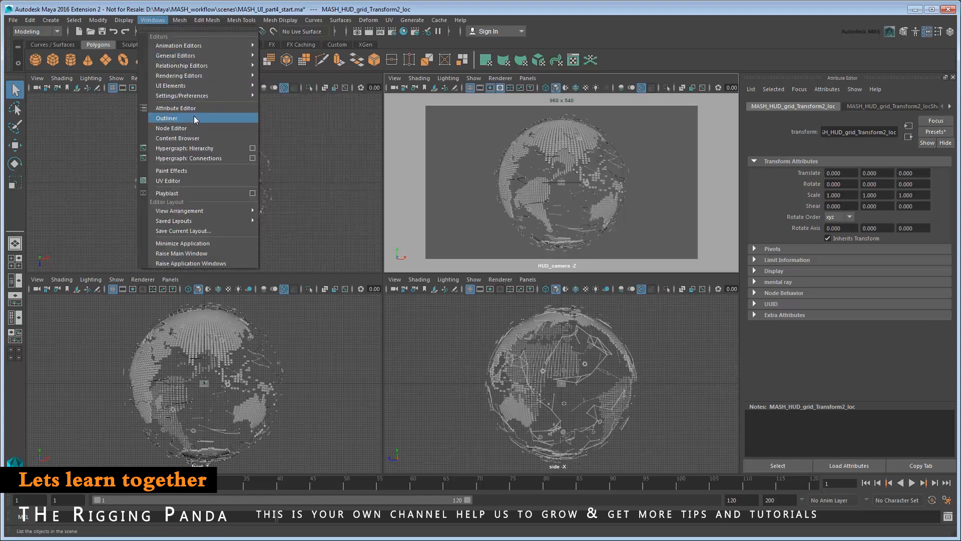
click(217, 119)
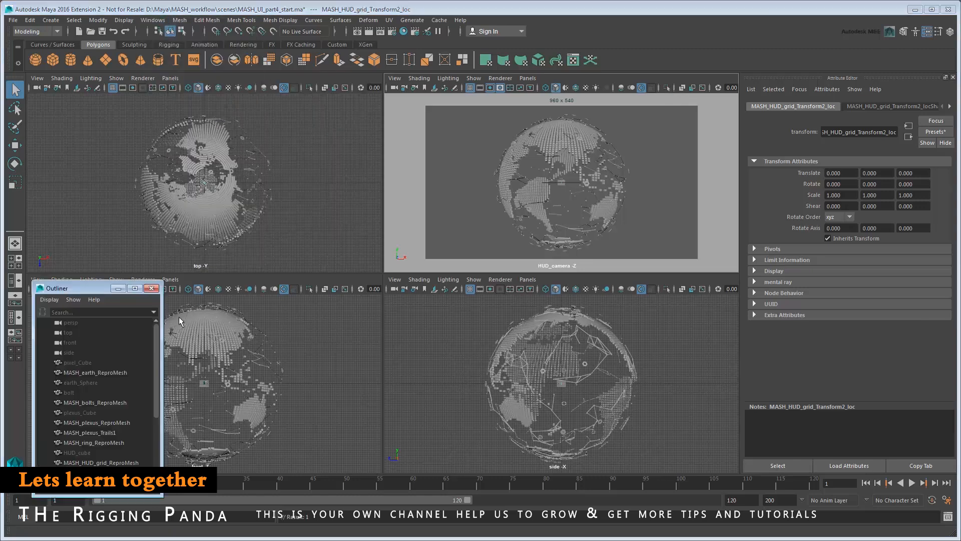
Move the Transform2 locator to -15.102, 7.477, 136.735, the HUD frame's upper-left corner, then maximize that view.
drag(155, 337, 159, 398)
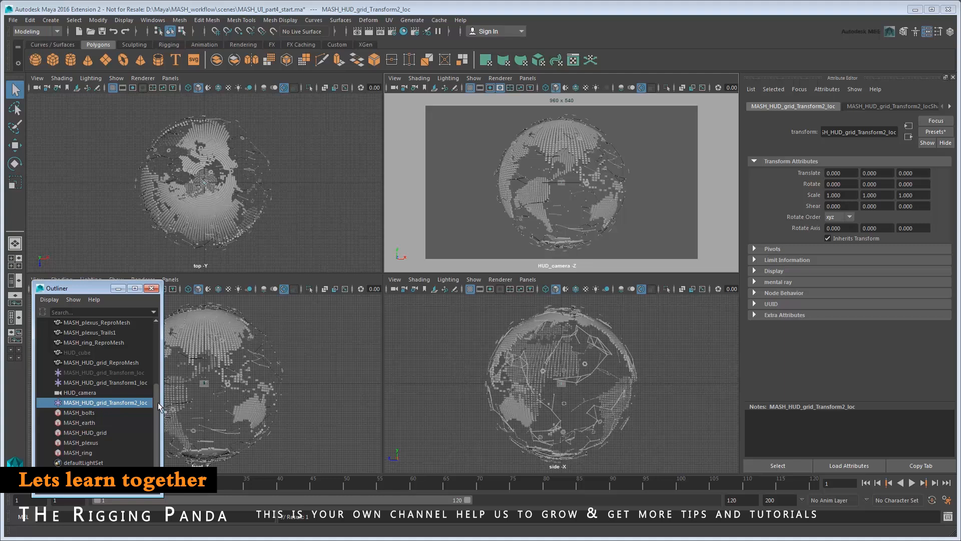
key(w)
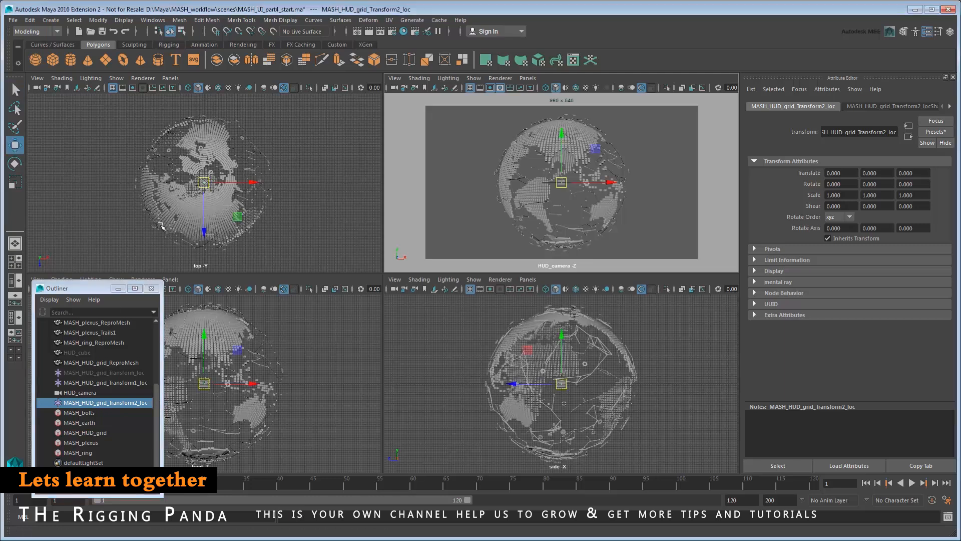
drag(203, 230, 214, 446)
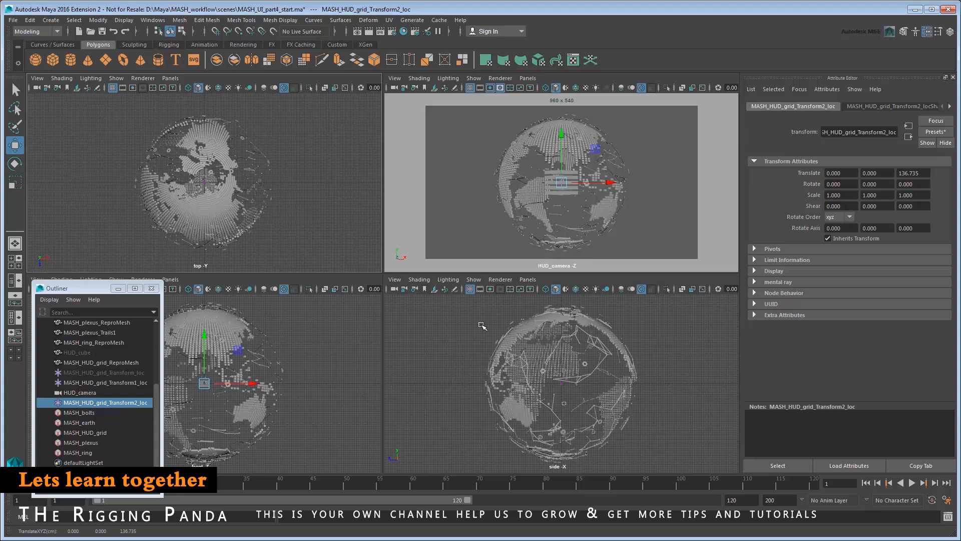
drag(561, 183, 461, 133)
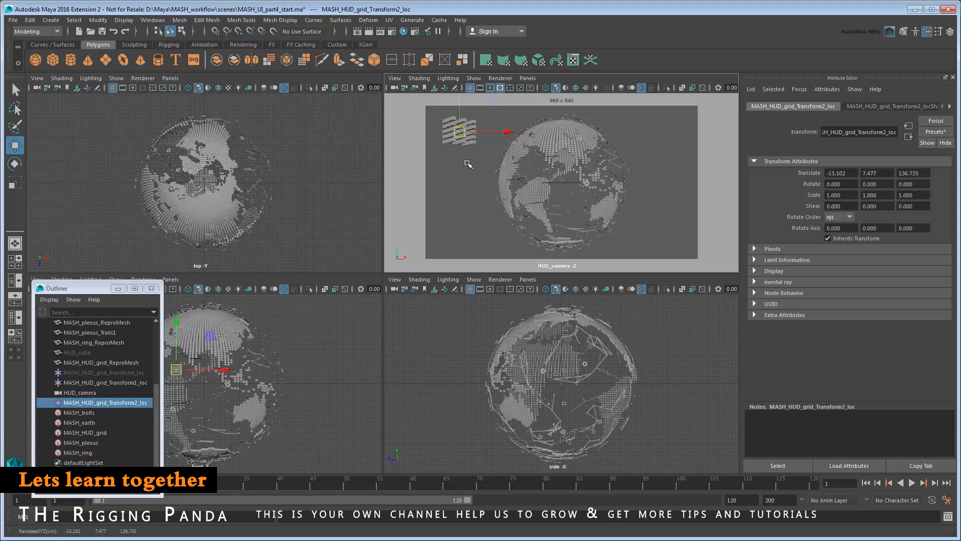
key(space)
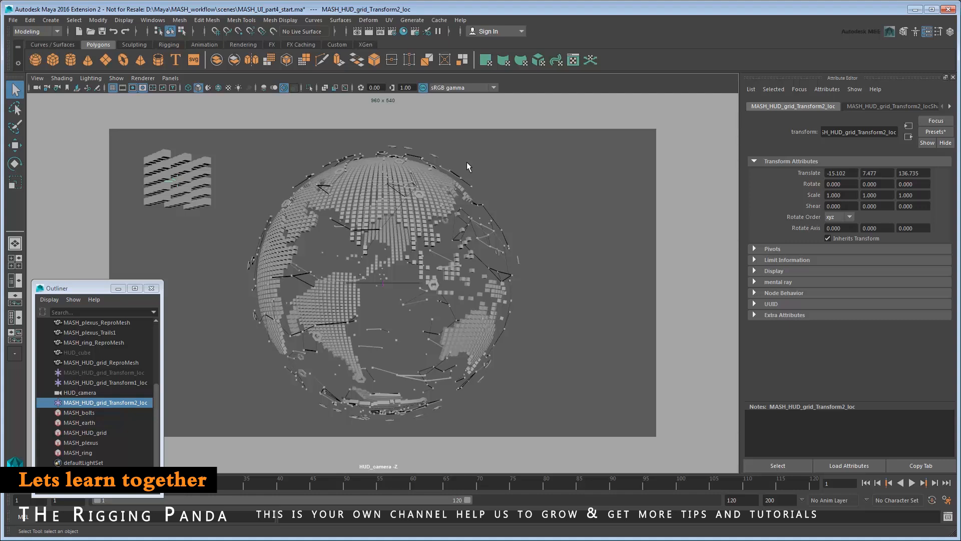
Parent-constrain the Transform2 locator to HUD_camera with Maintain offset, and test it by orbiting.
click(100, 391)
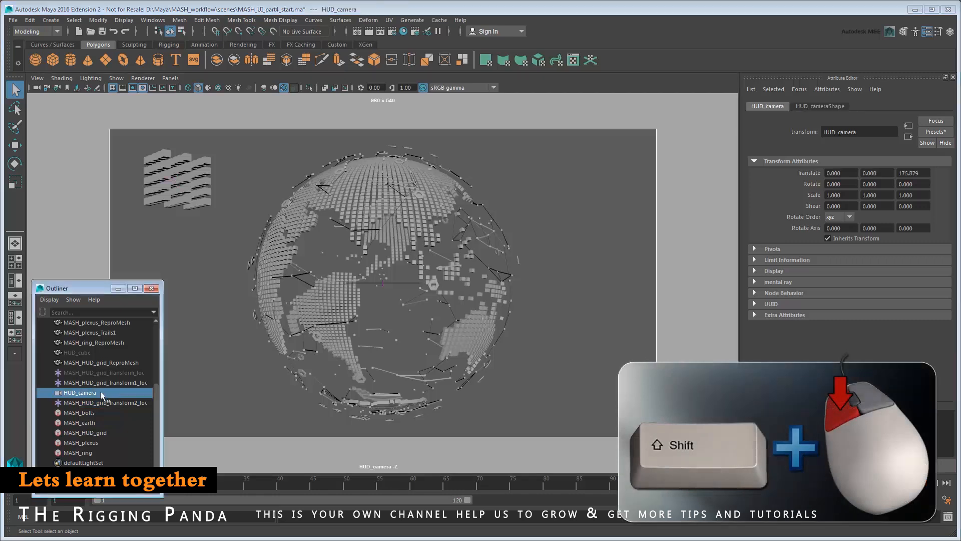
shift+click(101, 402)
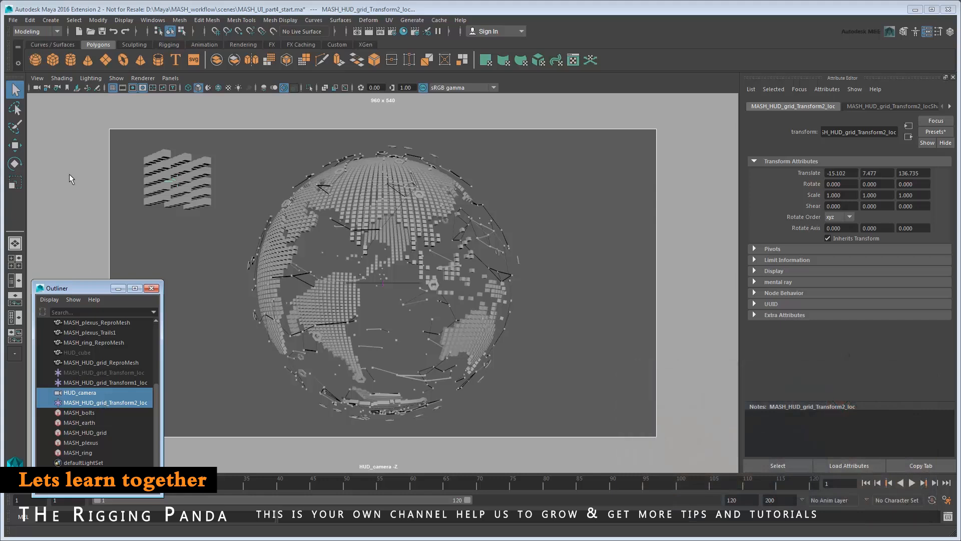
click(53, 32)
click(45, 62)
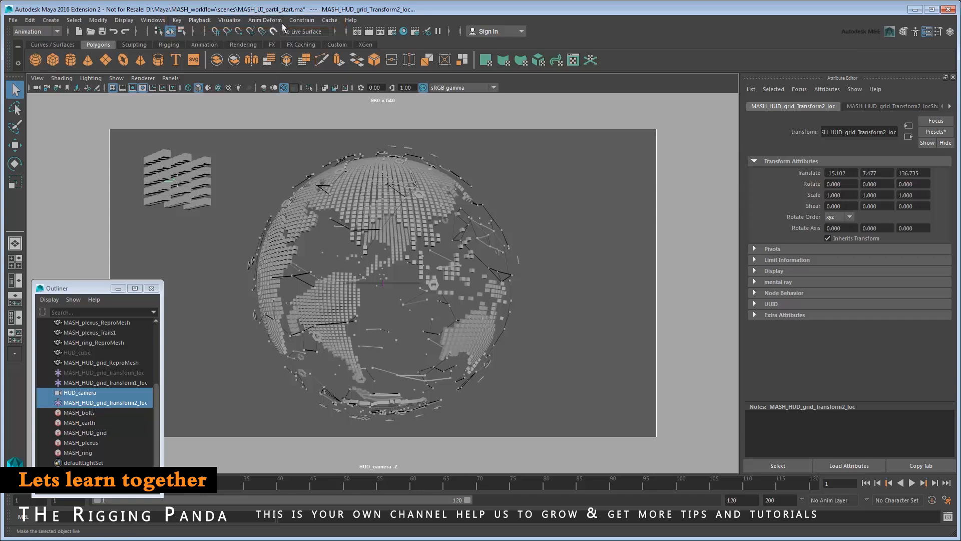
click(301, 20)
click(398, 46)
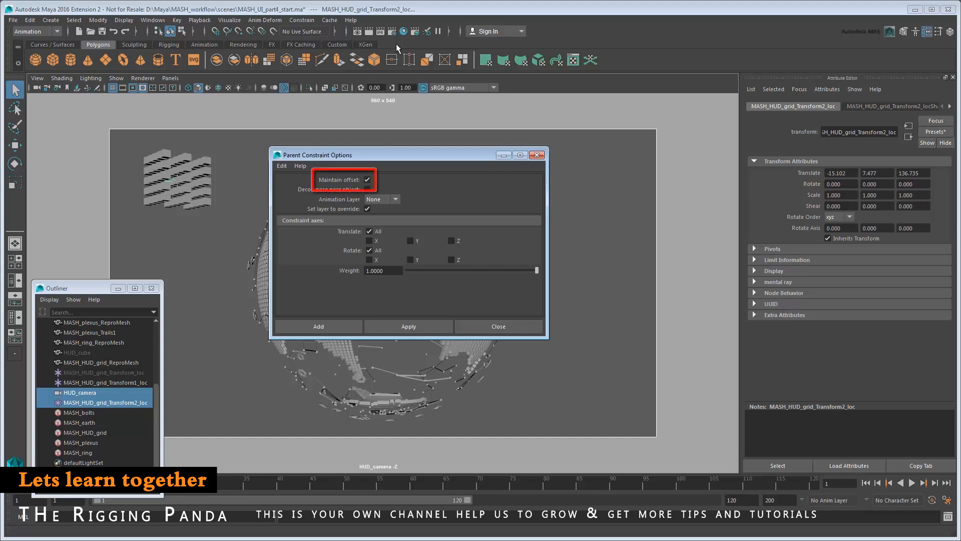
click(334, 321)
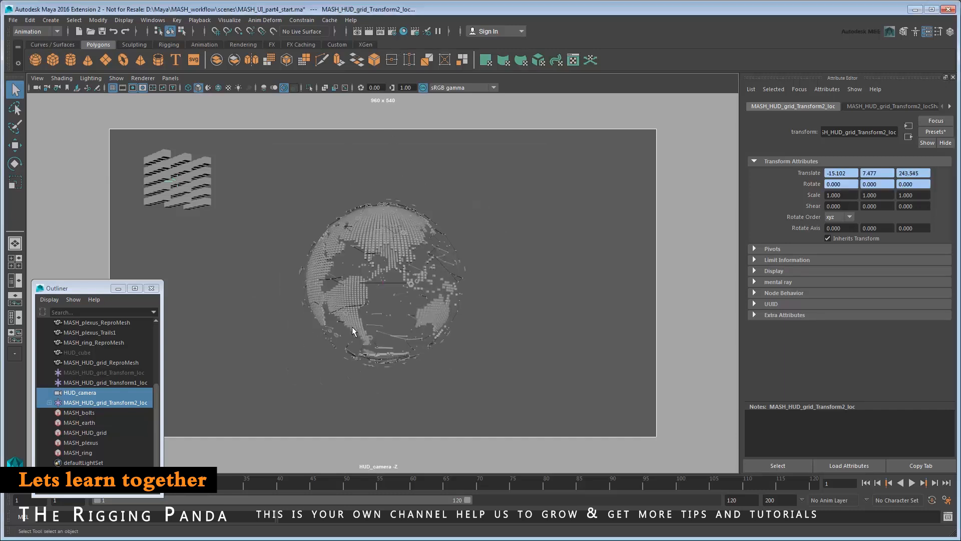
alt+drag(391, 327, 394, 327)
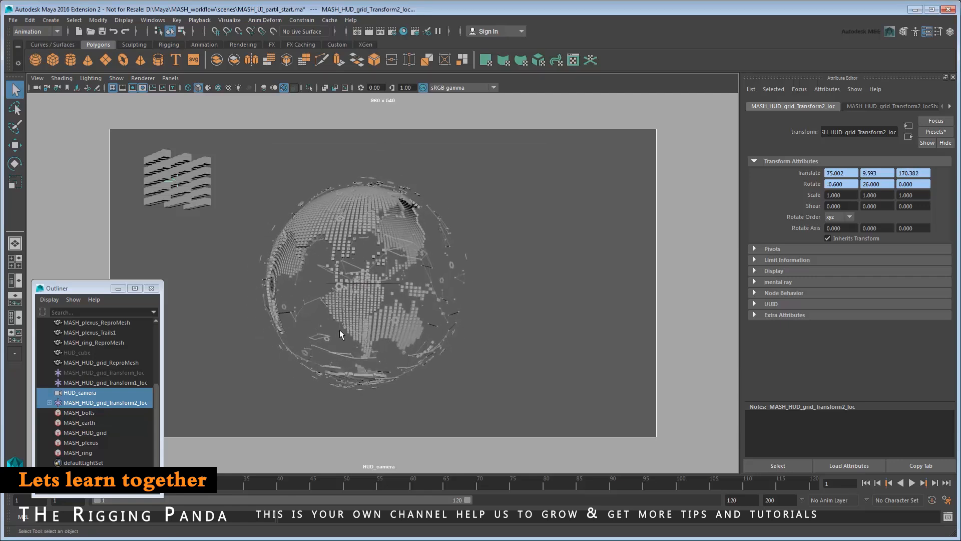
Reset HUD_camera to its HUD_camera_default transform preset.
click(118, 391)
click(934, 132)
mouse_move(922, 158)
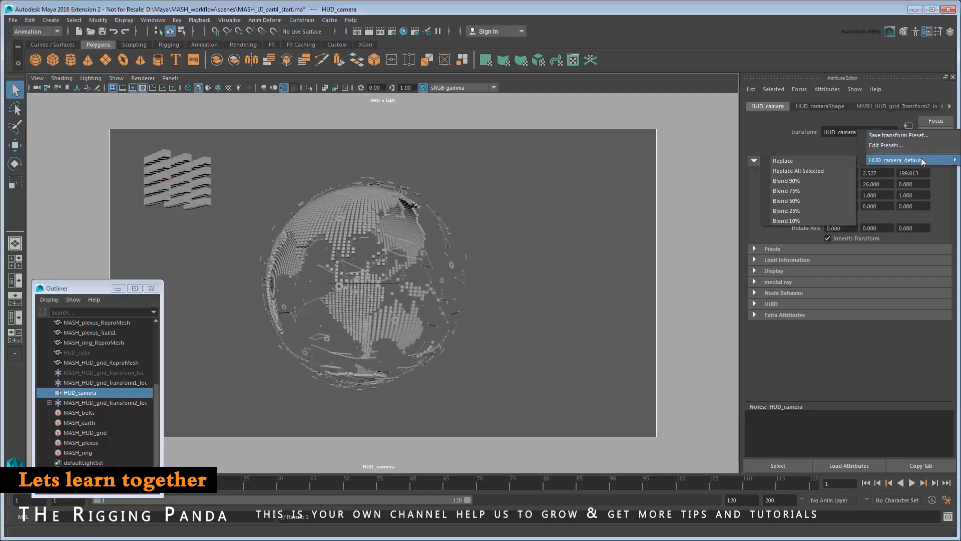
click(836, 158)
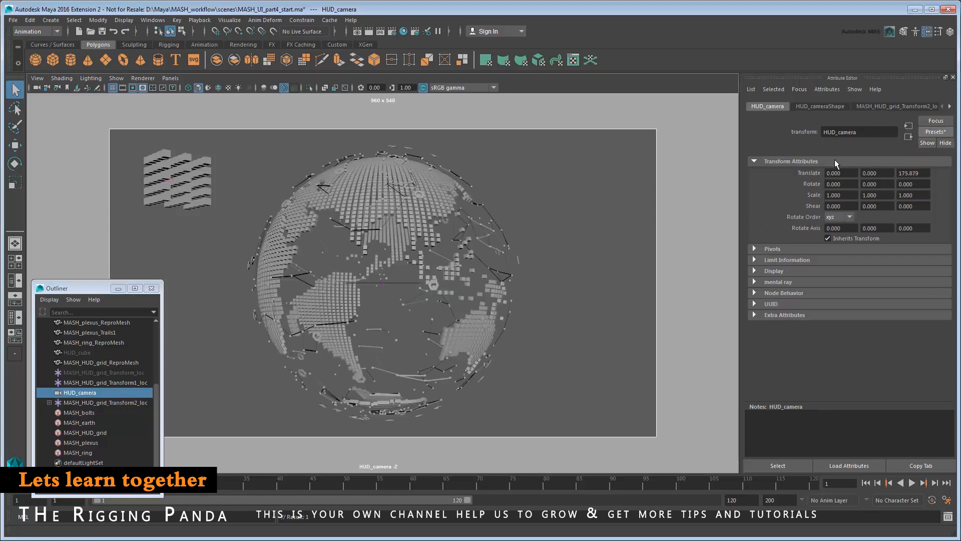
Group the three HUD grid locators as MASH_HUD_grid_control_GRP.
click(130, 373)
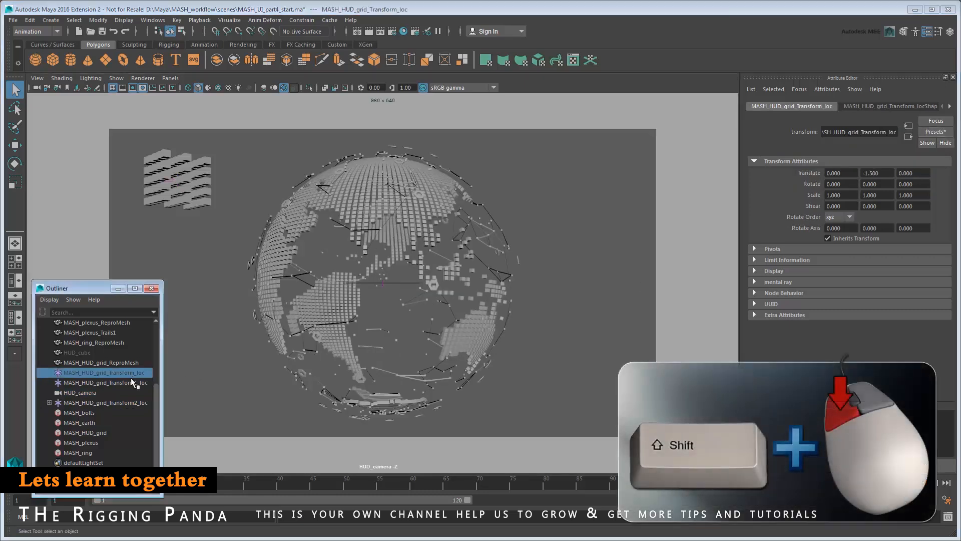
shift+click(131, 383)
shift+click(130, 403)
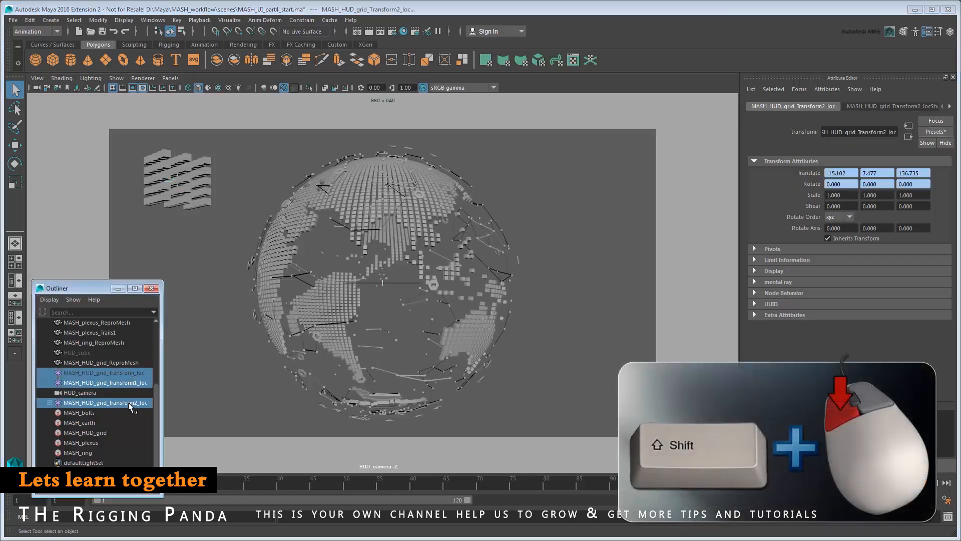
key(ctrl+g)
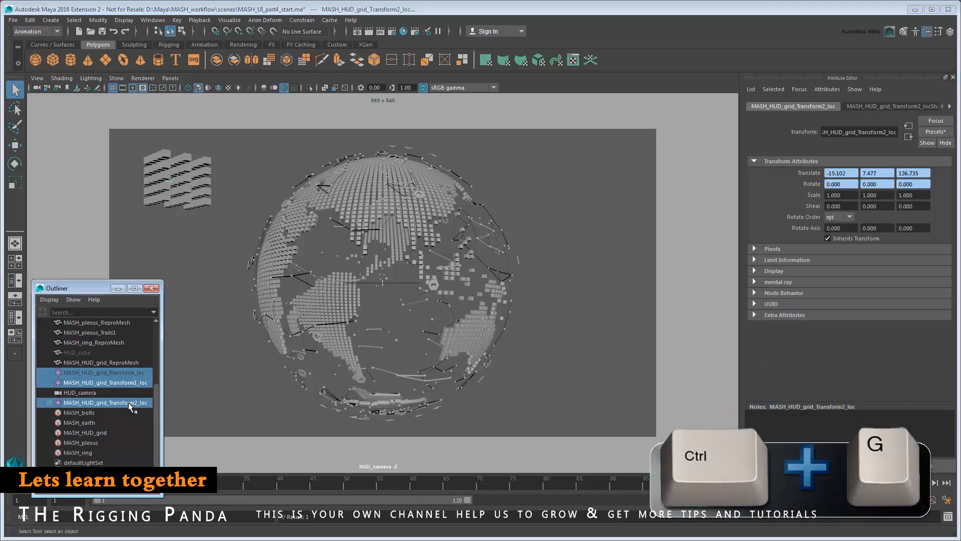
double_click(128, 403)
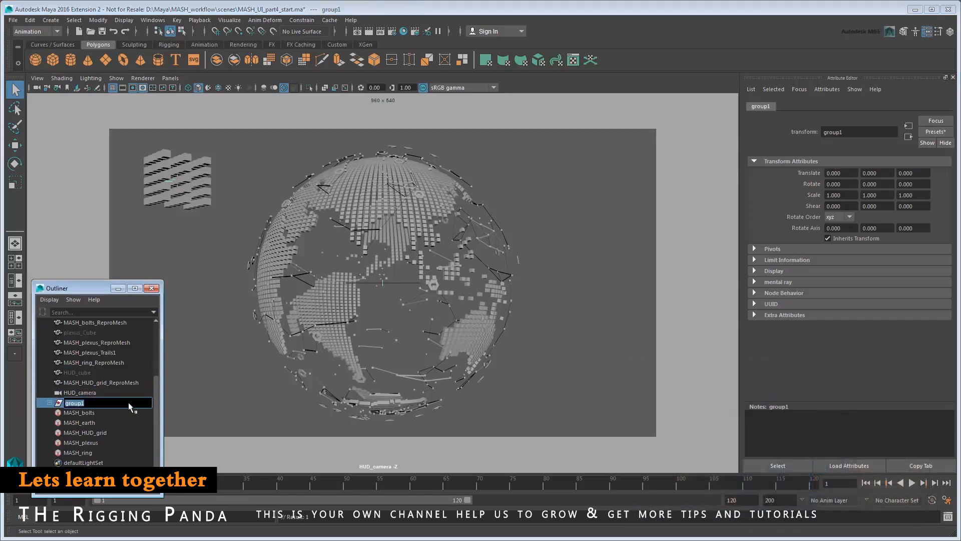
text(MASH_HUD_grid_control_GRP)
key(Return)
Hide the control group, close the Outliner, and play the animation.
key(ctrl+h)
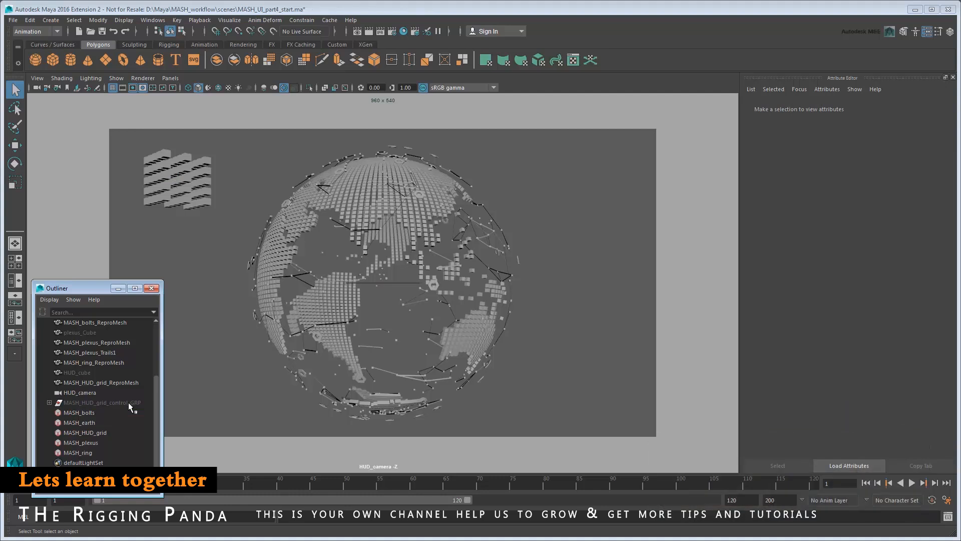
click(152, 288)
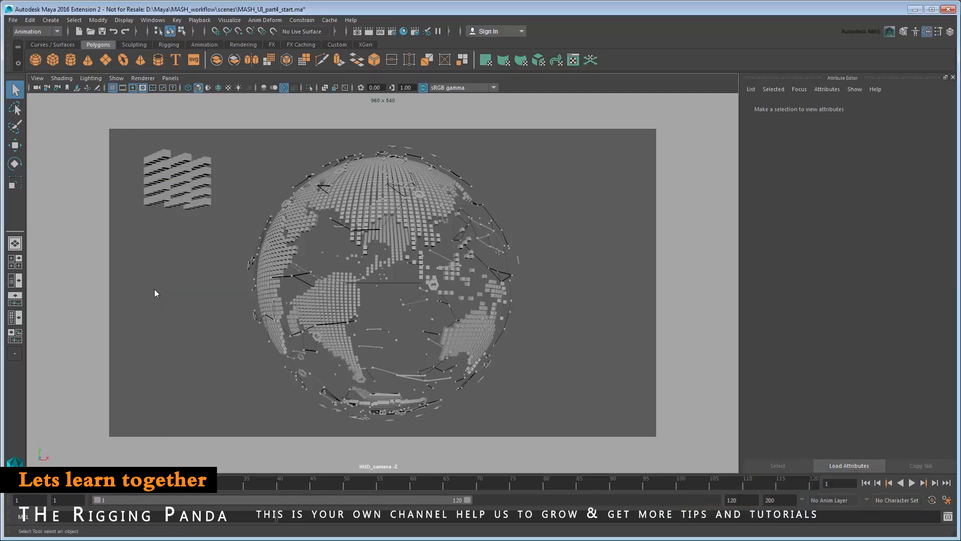
click(912, 484)
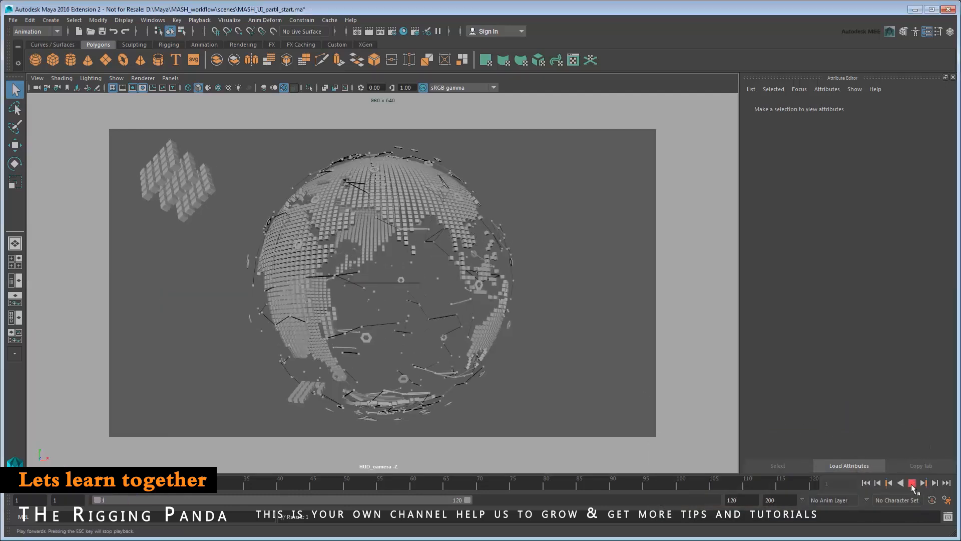